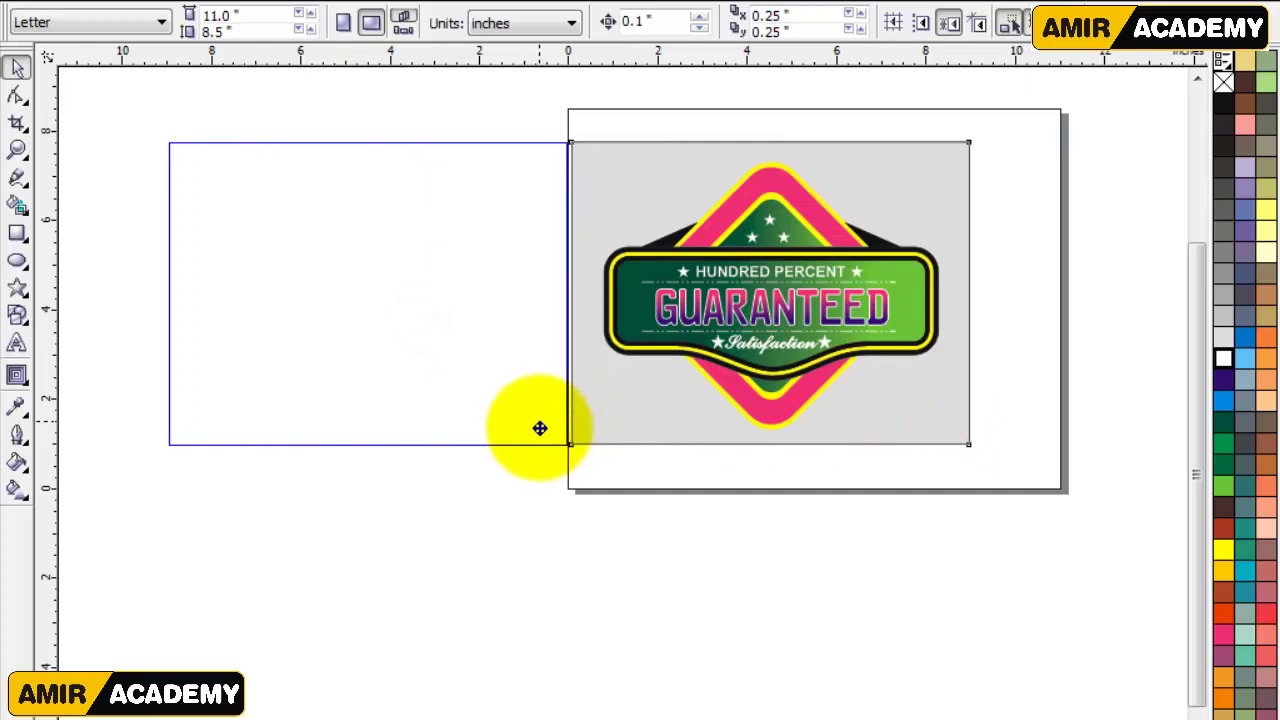
Place a copy of the grey background rectangle beside the original and draw a square about 4.65 inches wide on it
left_click_drag(540, 430, 540, 430)
left_click(17, 233)
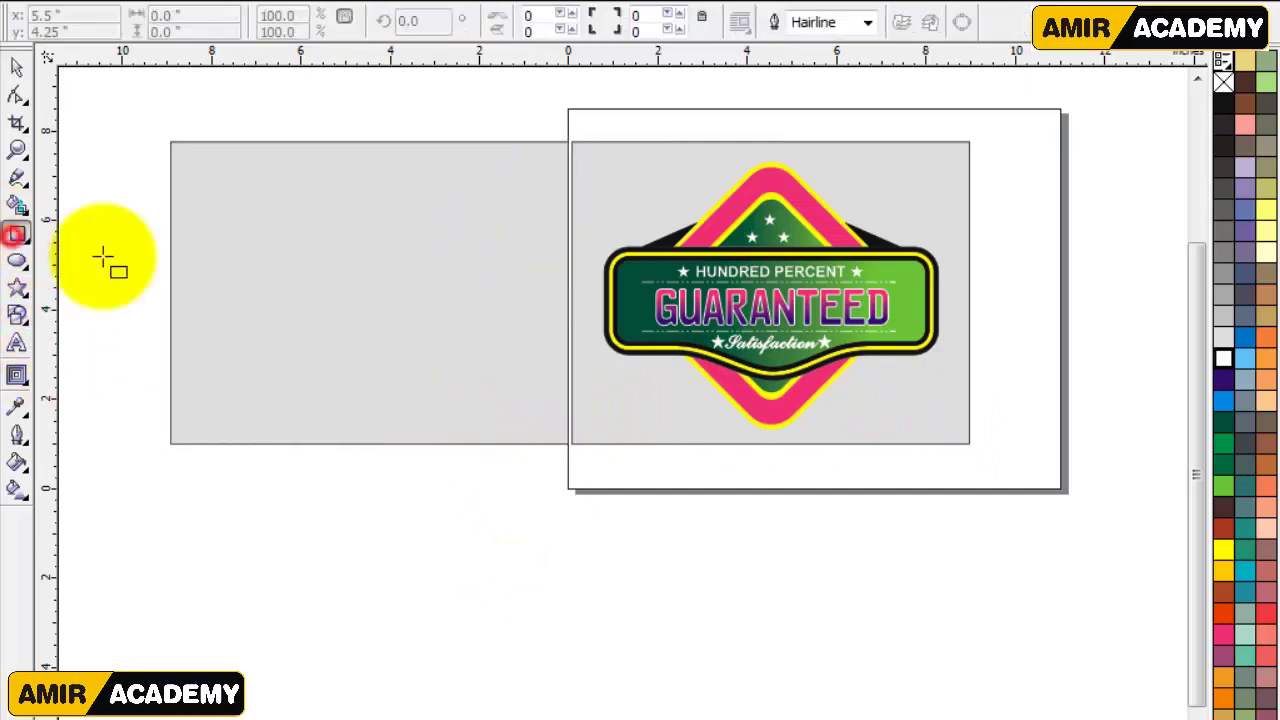
left_click_drag(258, 190, 466, 396)
left_click(16, 68)
key("F4")
left_click(360, 163)
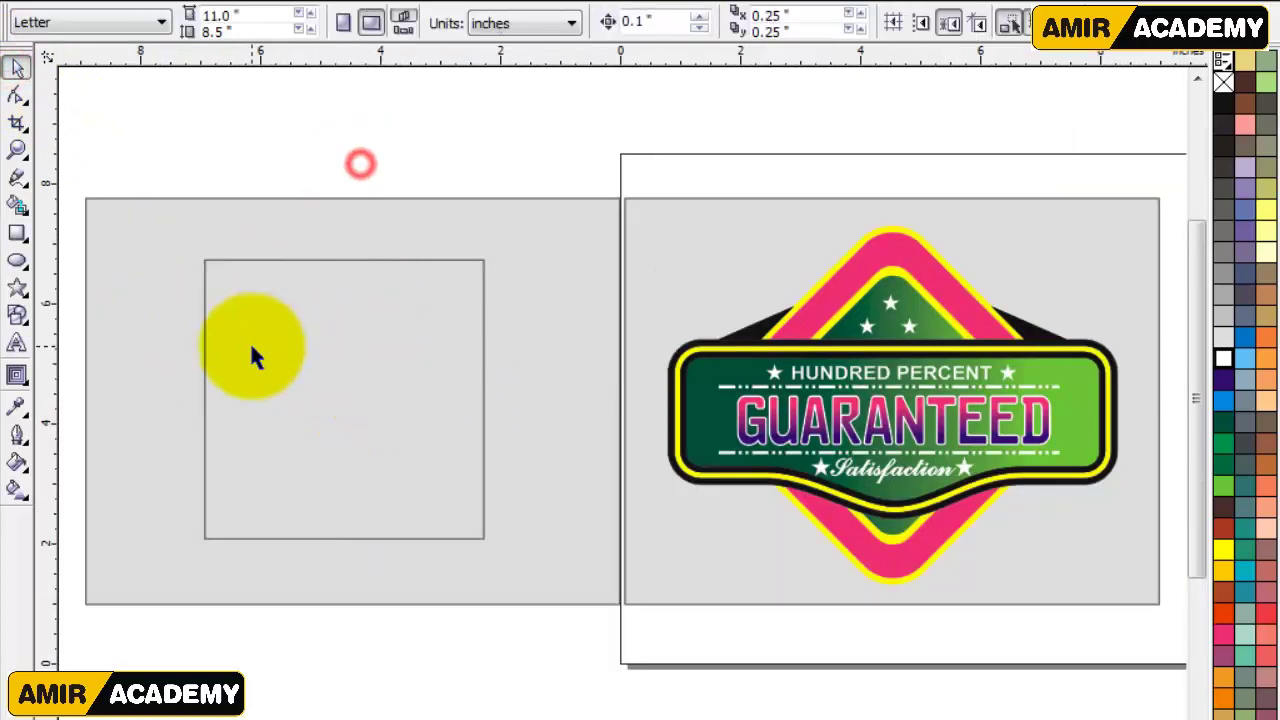
Round all four corners of the square to a corner roundness of about 24
left_click(640, 719)
left_click(640, 719)
left_click(640, 719)
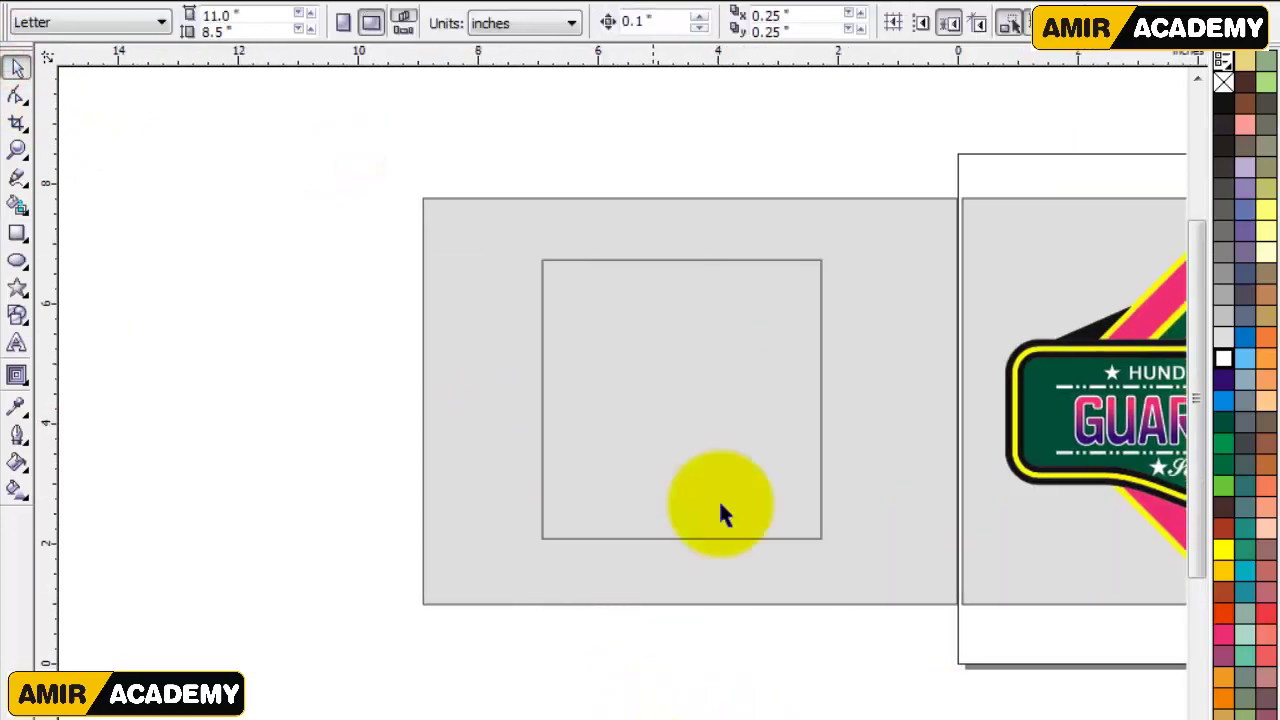
left_click(709, 389)
key("z")
left_click_drag(346, 161, 1033, 633)
left_click(16, 66)
left_click(543, 311)
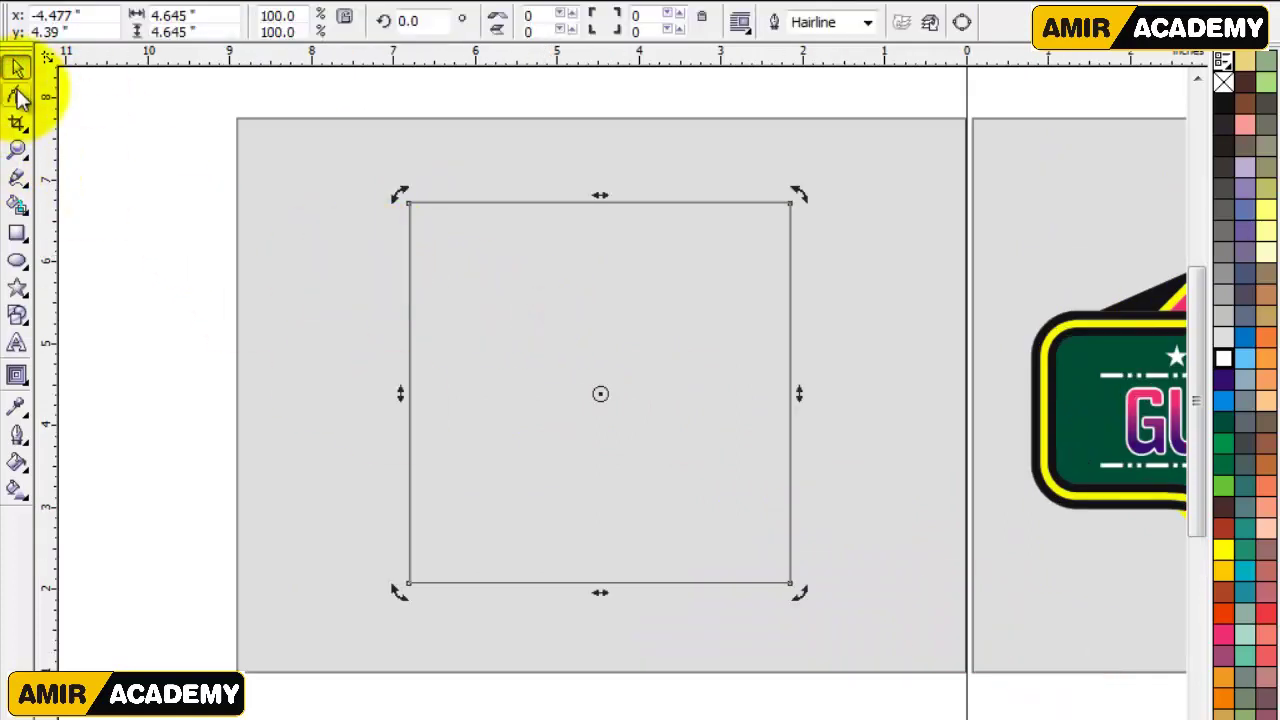
left_click(18, 95)
left_click_drag(410, 205, 454, 212)
left_click(16, 66)
left_click(109, 209)
Contour the rounded square inward with one step at a 0.1 inch offset and break the contour apart
left_click(539, 287)
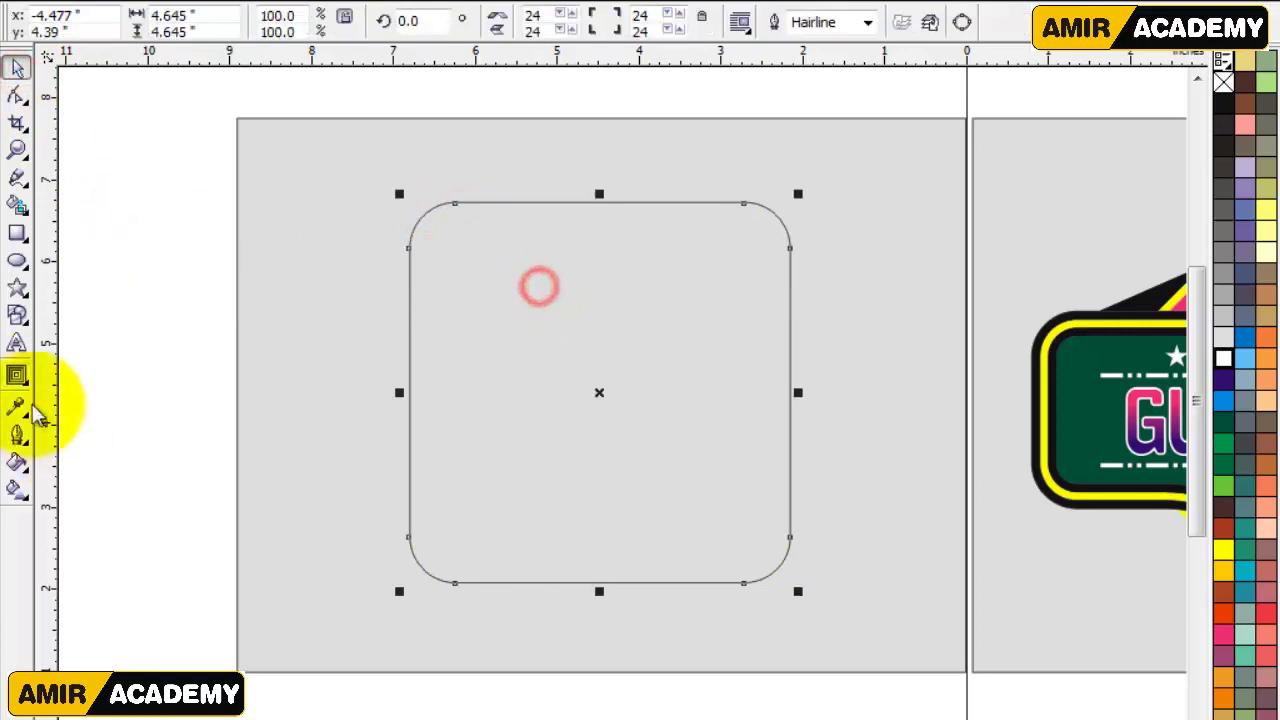
left_click(17, 375)
left_click_drag(479, 203, 481, 229)
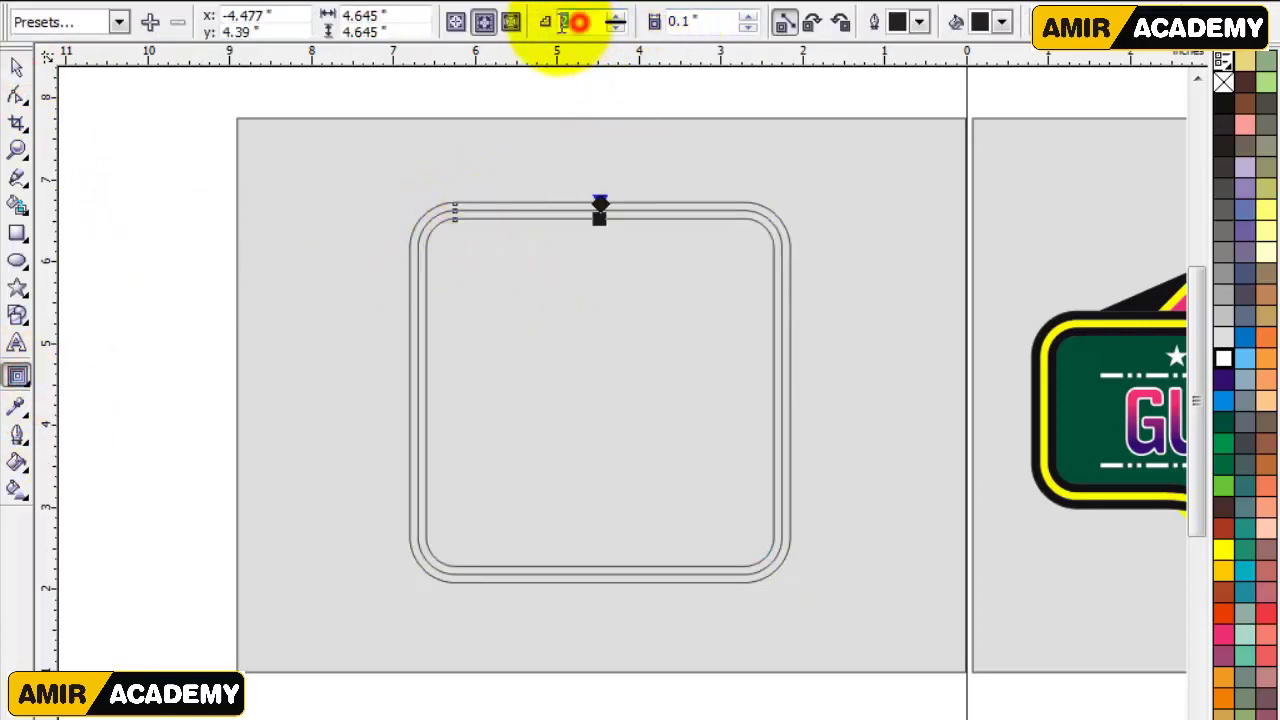
type("1")
key("Return")
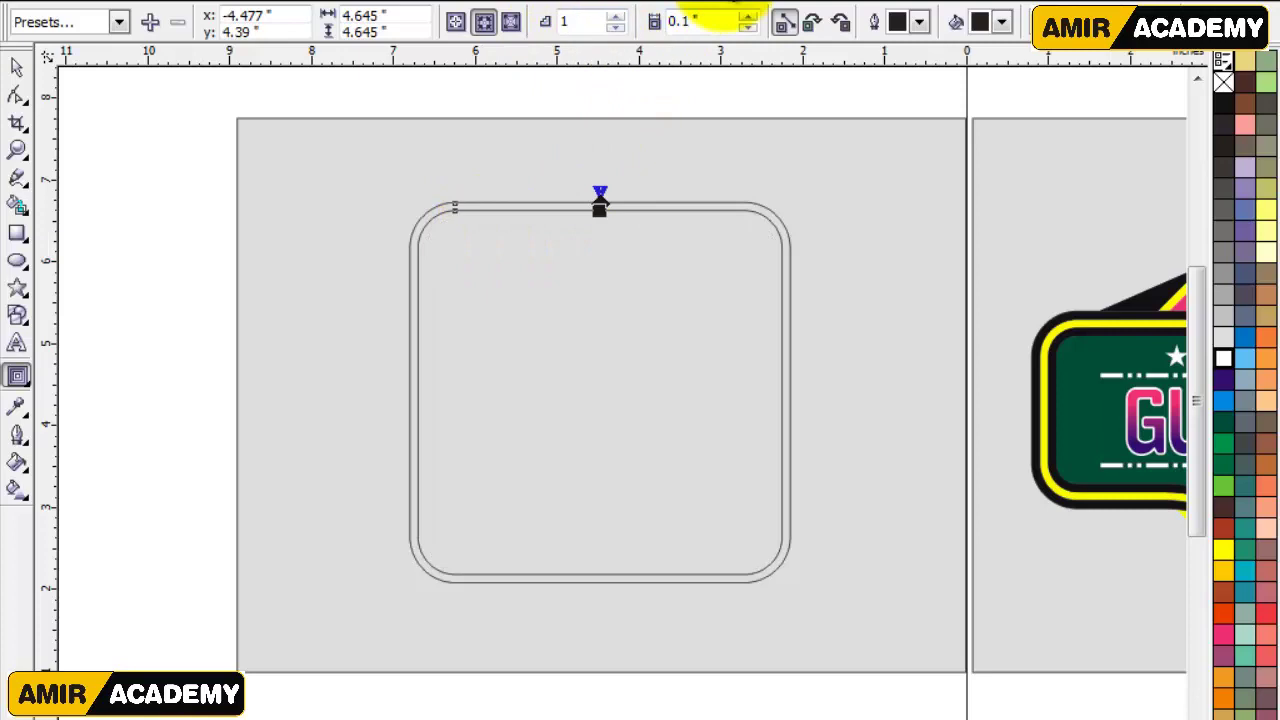
left_click(271, 5)
left_click(366, 223)
left_click(17, 66)
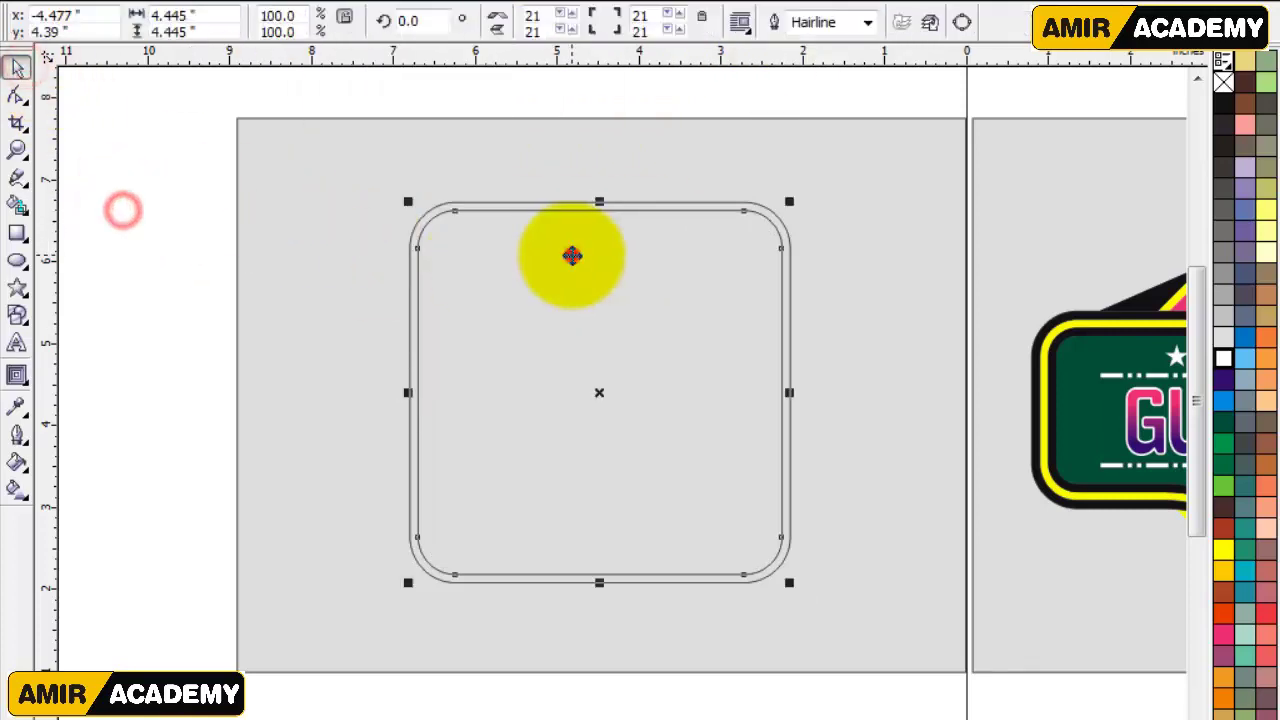
Contour the inner rounded square inward with one step at a 0.8 inch offset
left_click_drag(870, 719, 901, 719)
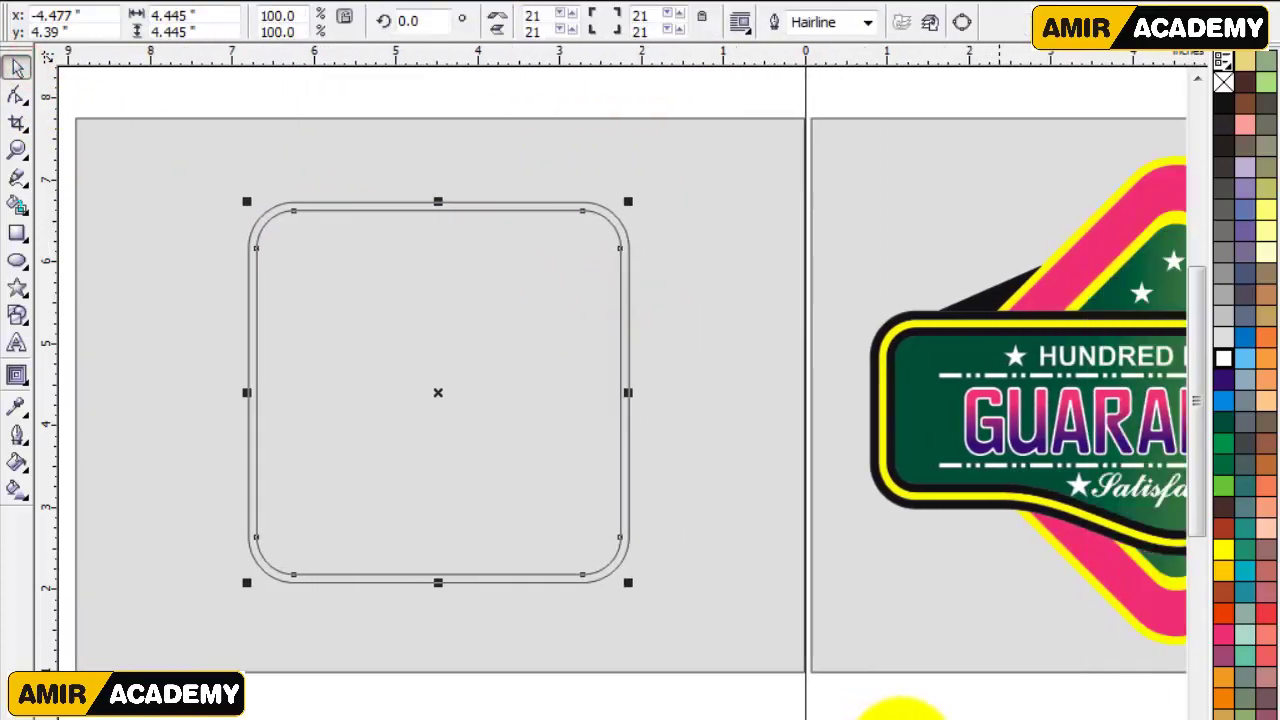
left_click(526, 323)
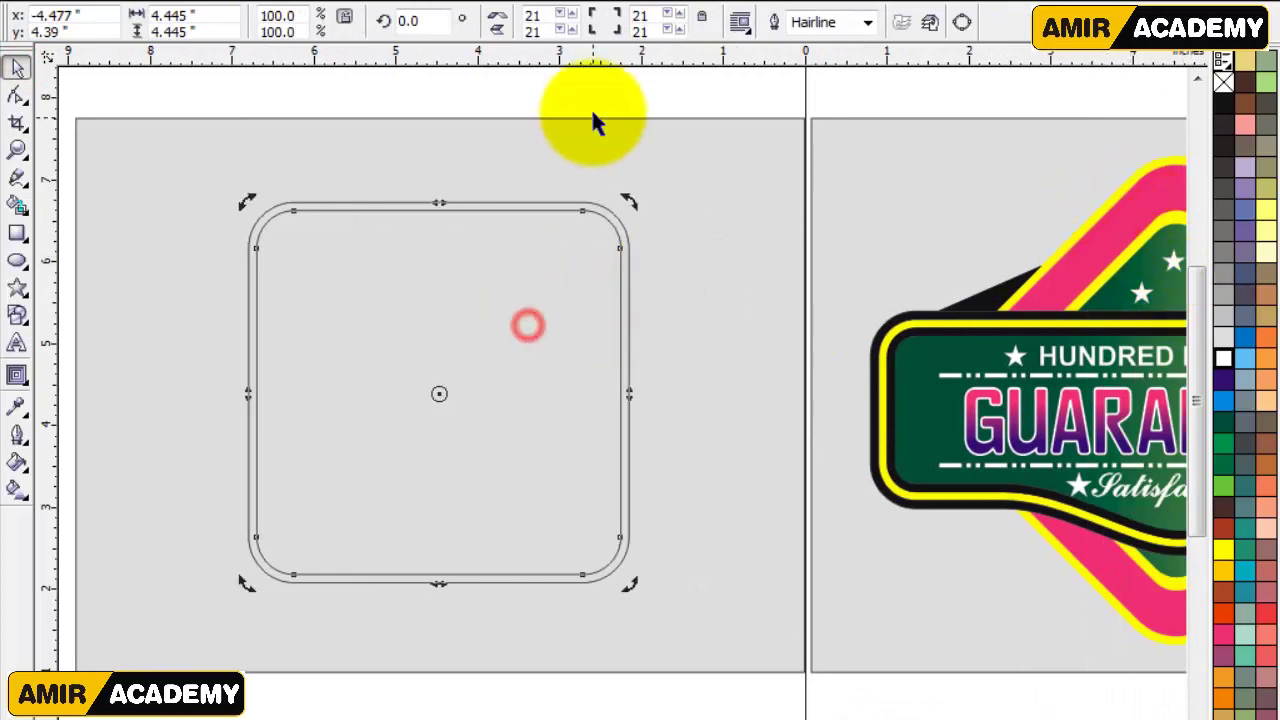
left_click(534, 297)
left_click(17, 375)
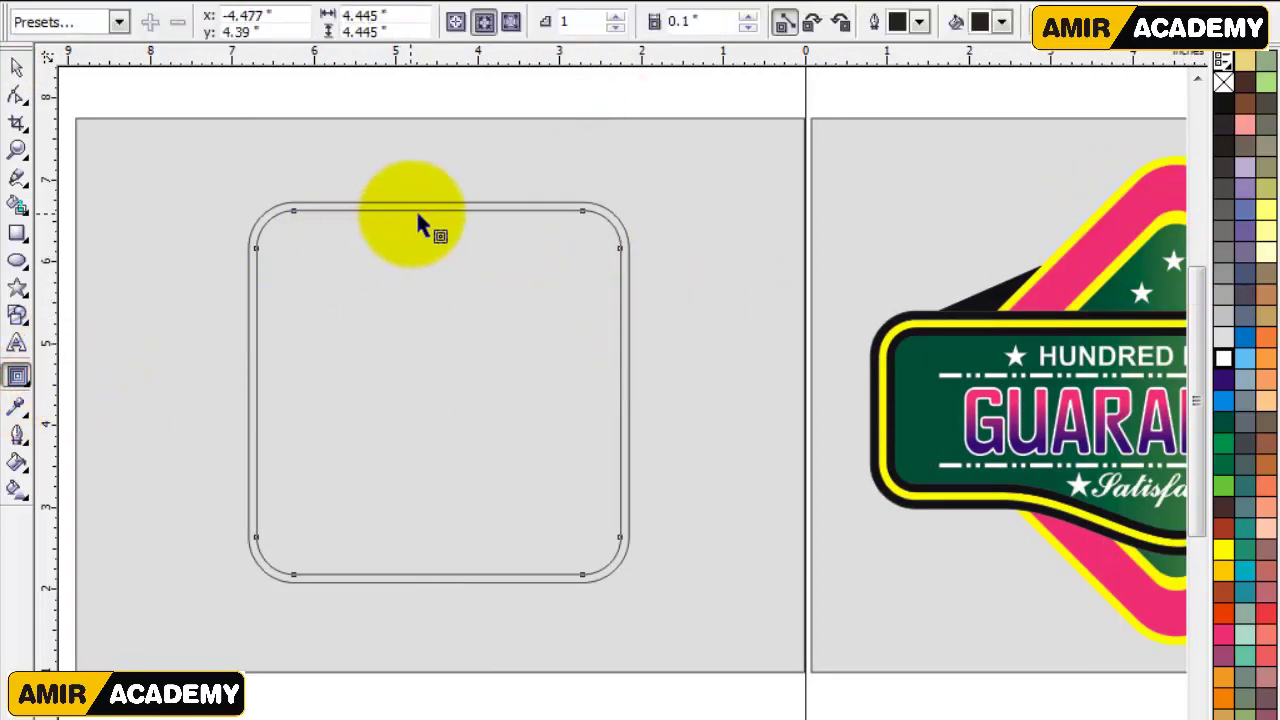
left_click_drag(419, 209, 402, 259)
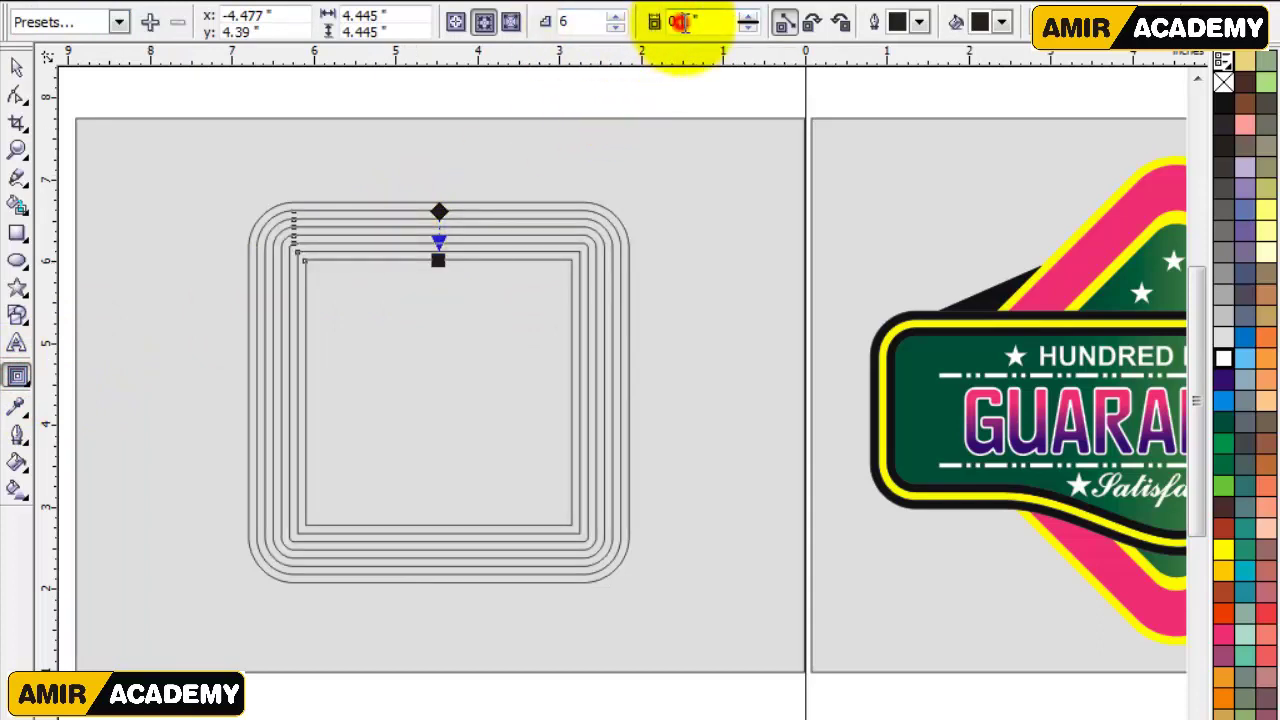
left_click(576, 21)
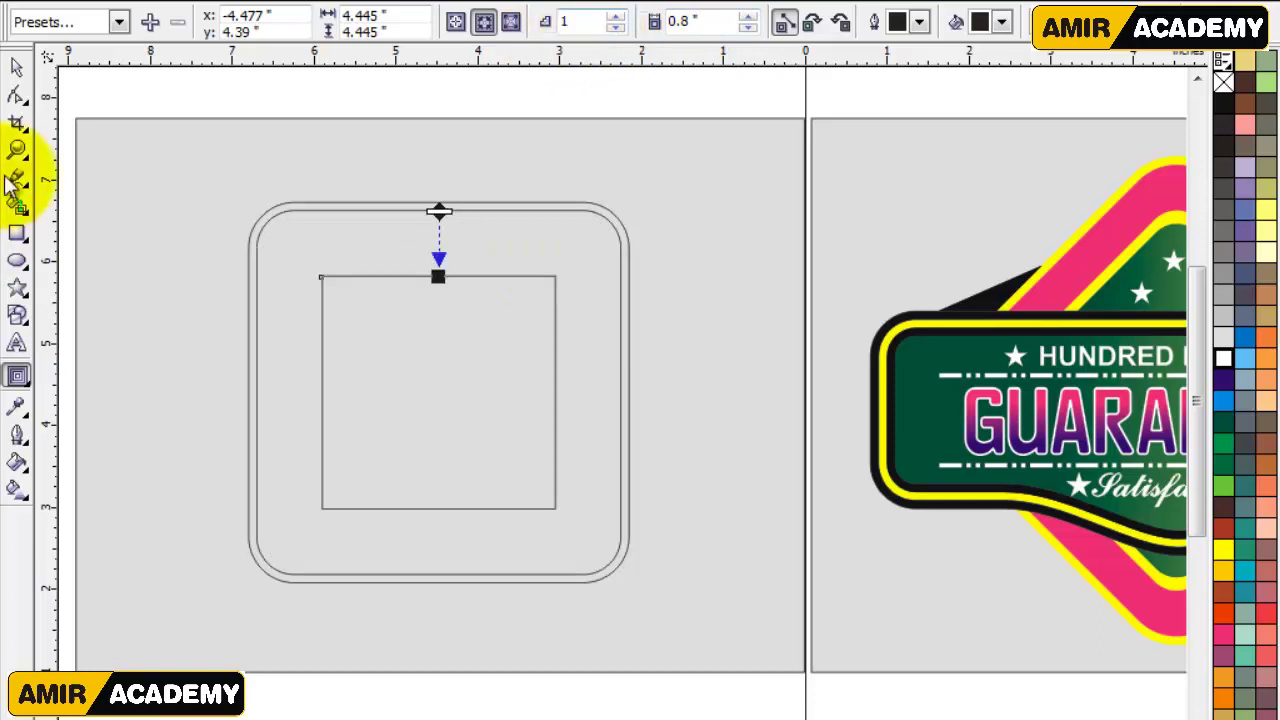
Separate the small contour square from its source shape and select it on its own
left_click(16, 95)
left_click(369, 282)
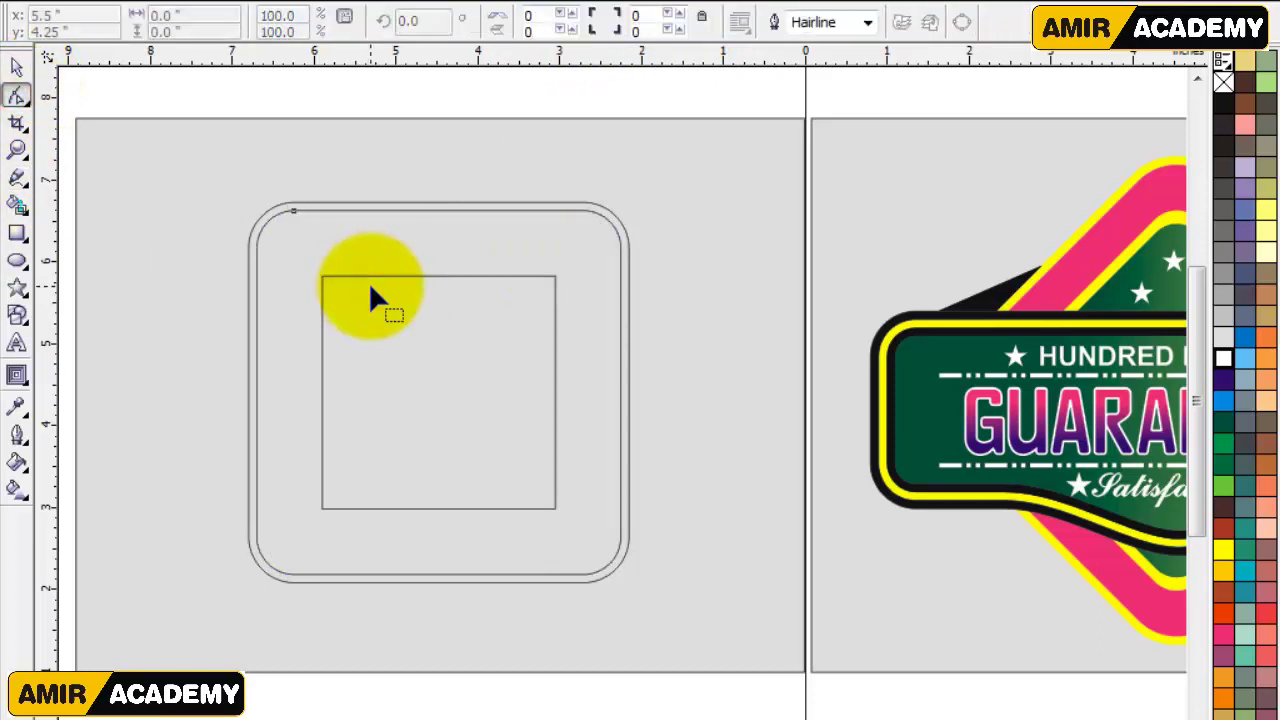
left_click(16, 67)
left_click(411, 294)
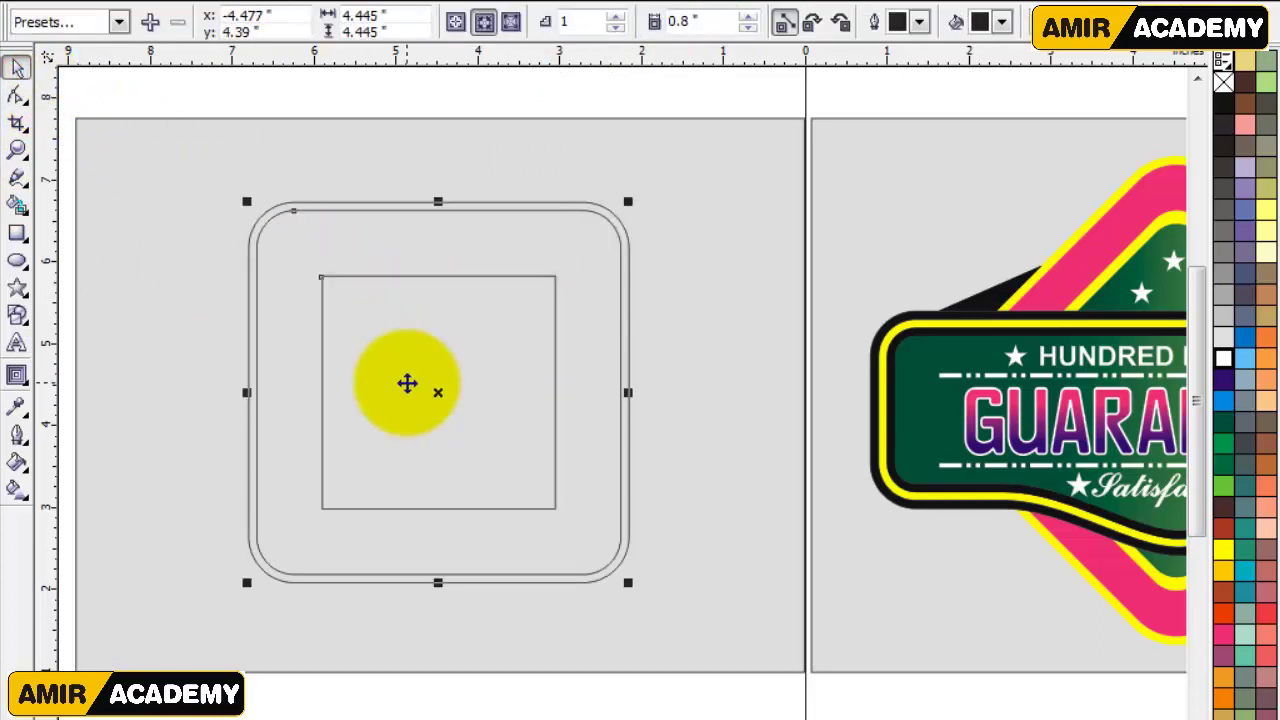
left_click(440, 363)
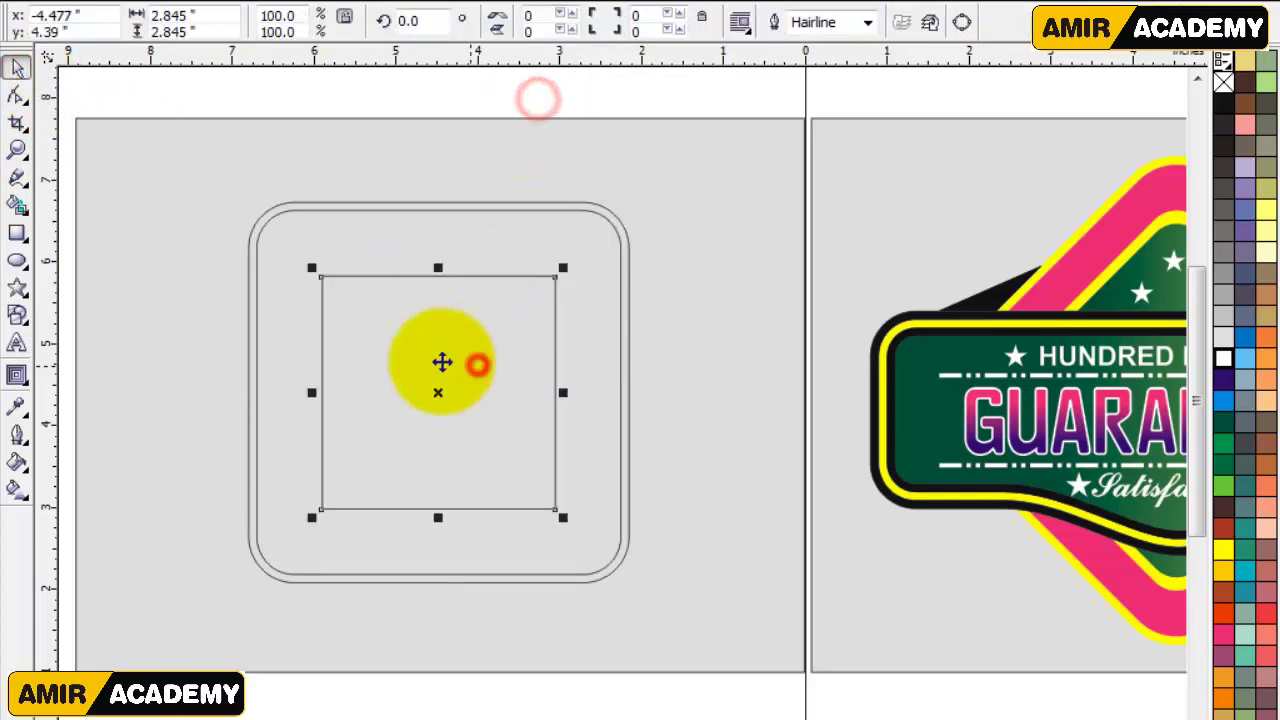
Round all four corners of the small central square
left_click(16, 95)
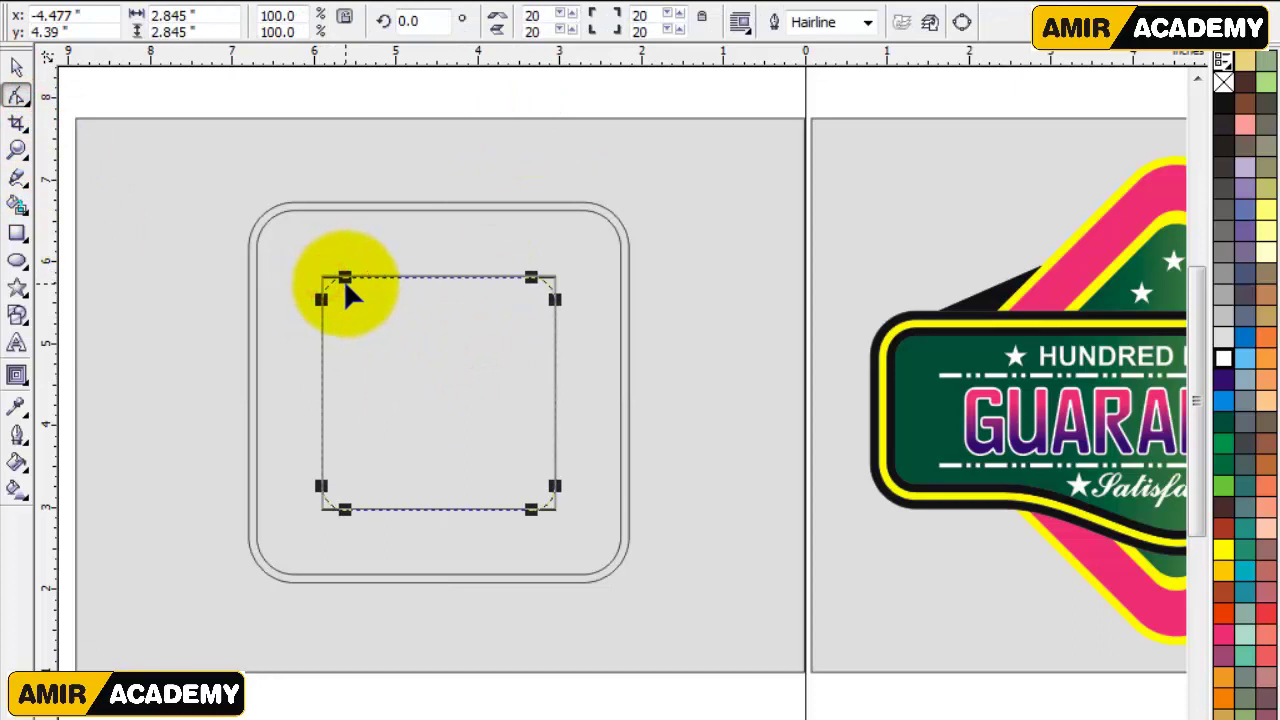
left_click(16, 67)
left_click(320, 120)
left_click(260, 110)
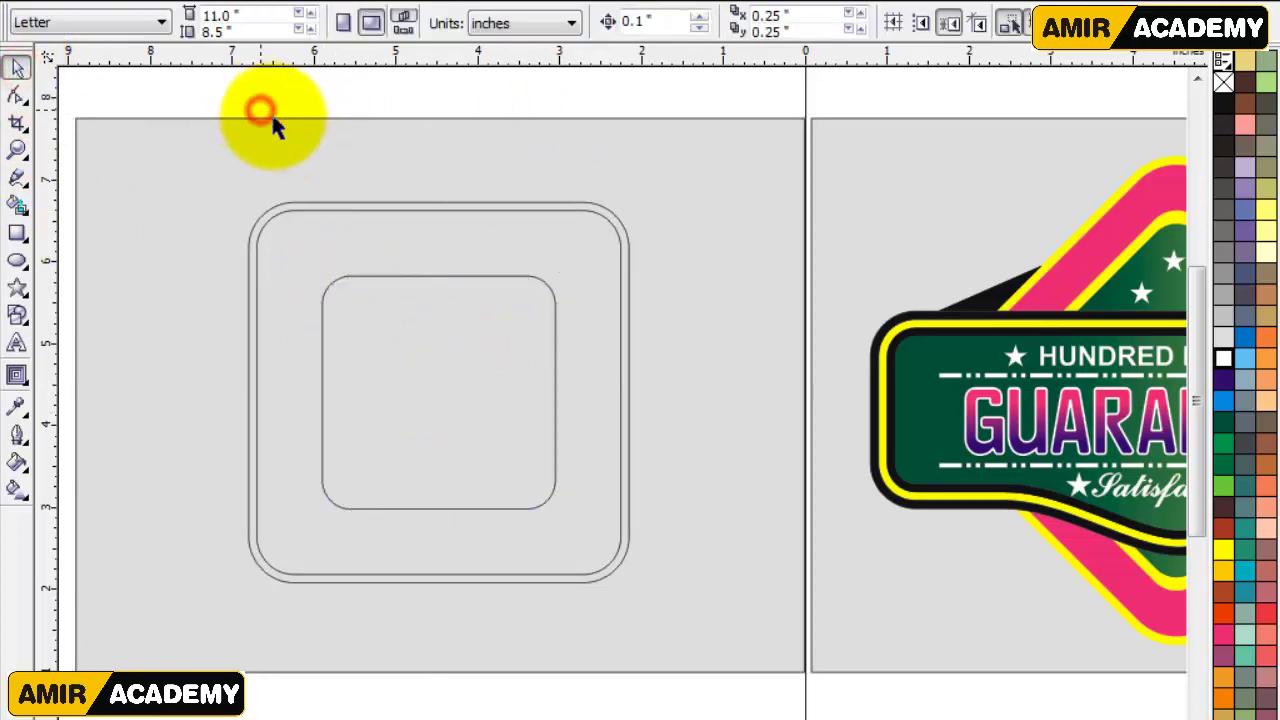
Contour the small rounded square inward with one step at a 0.1 inch offset and break the contour apart
left_click(417, 337)
left_click(16, 375)
left_click_drag(527, 276, 521, 298)
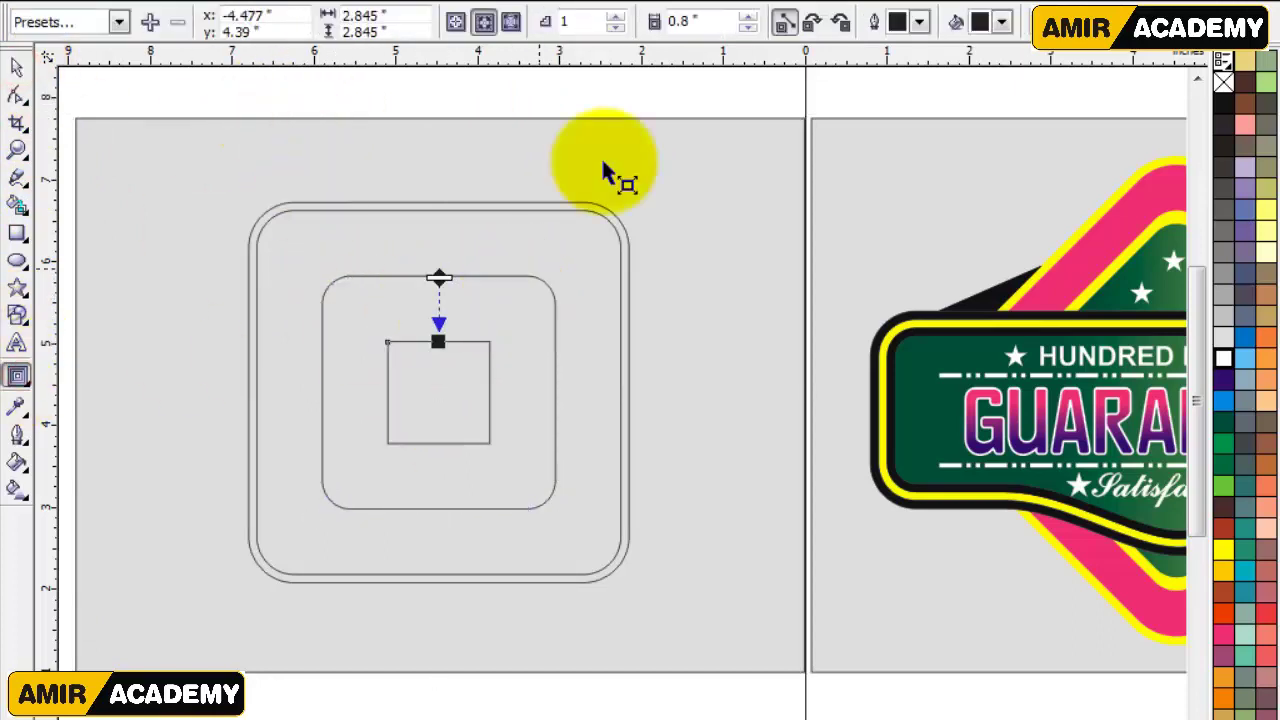
double_click(681, 21)
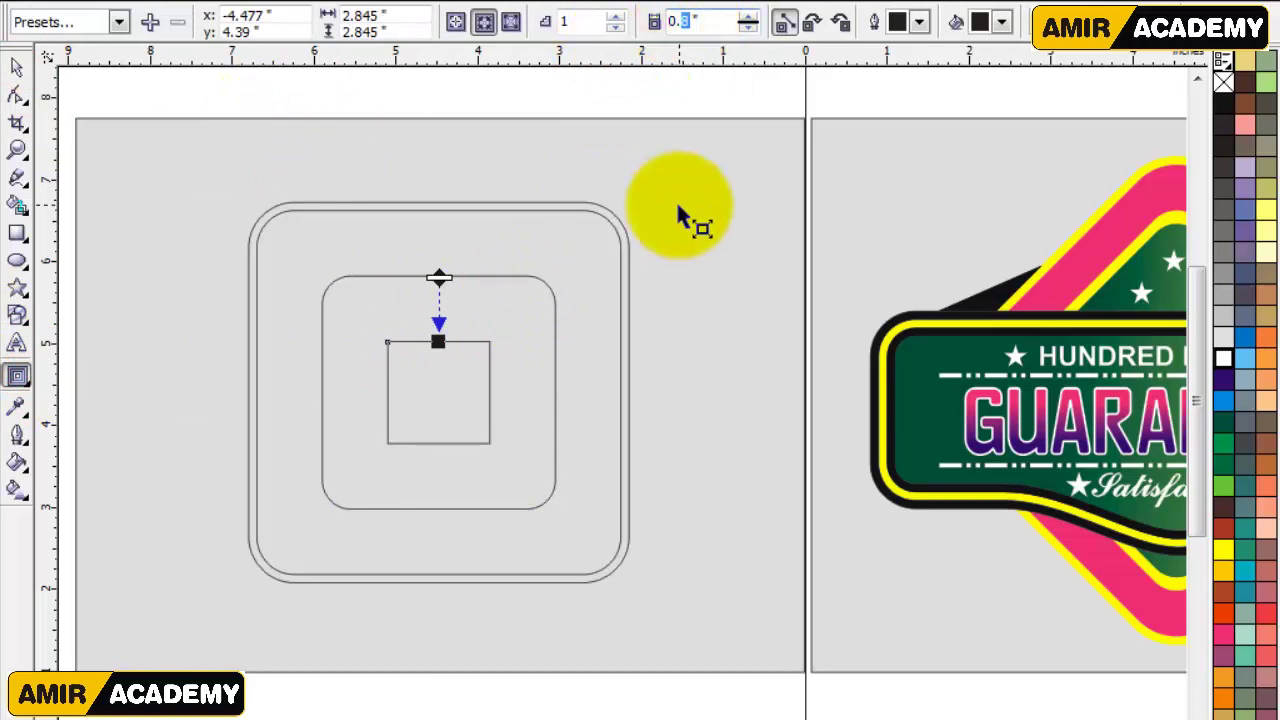
type("1")
left_click(572, 20)
left_click(16, 66)
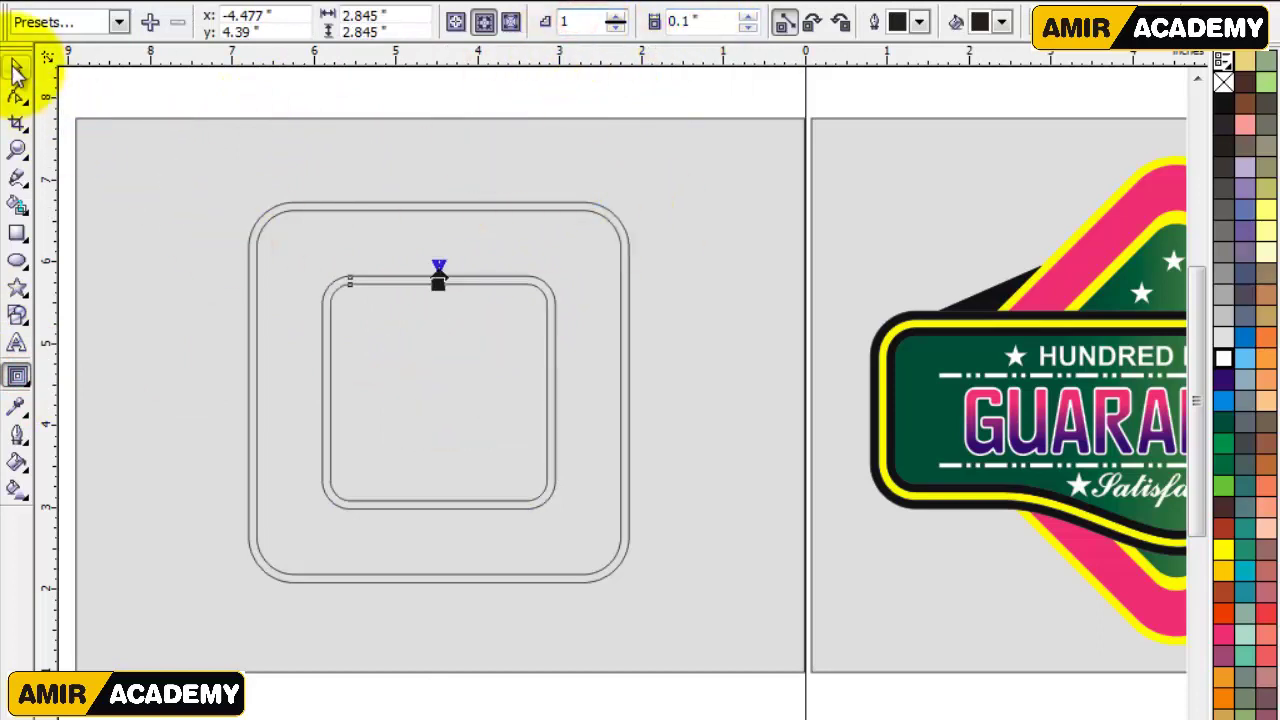
left_click(505, 504)
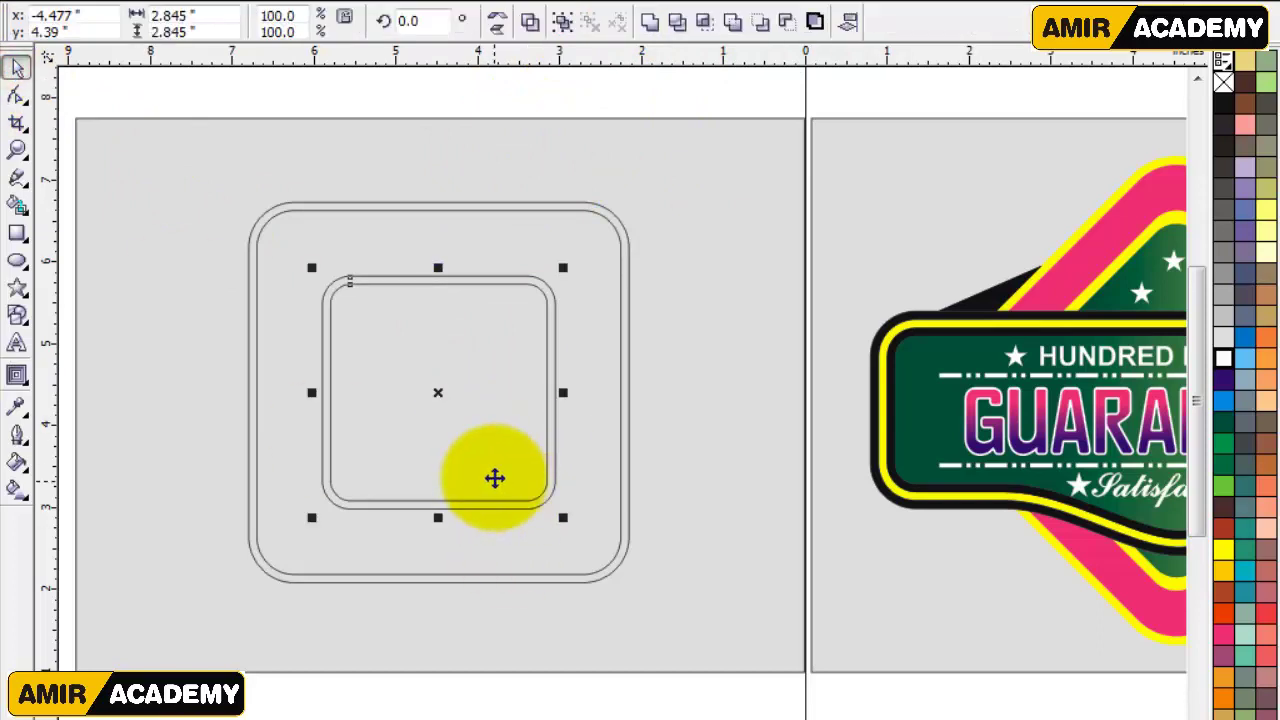
left_click(497, 86)
Rotate all four rounded squares together by 45° and scale them down to about 94% around their centre
left_click_drag(186, 91, 714, 651)
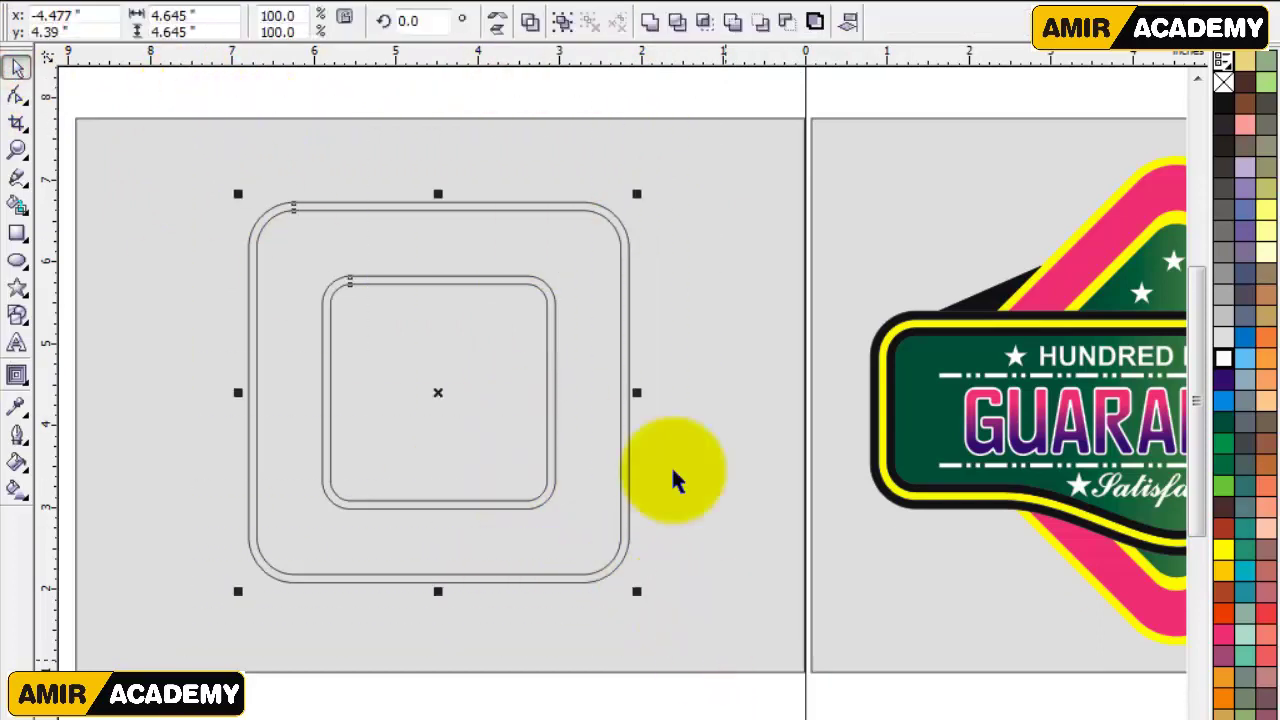
left_click(412, 20)
type("45")
key("Return")
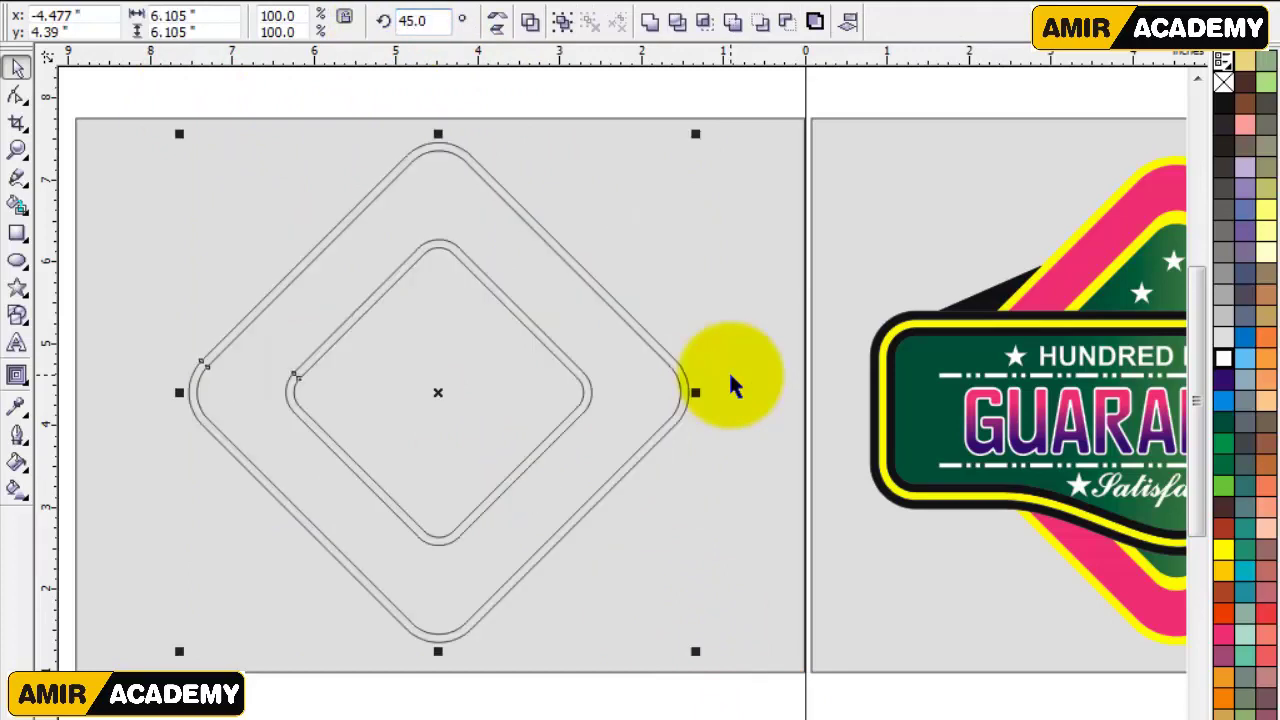
left_click_drag(696, 656, 684, 652)
left_click(529, 77)
Combine the two outer diamond outlines into one frame shape
left_click(454, 162)
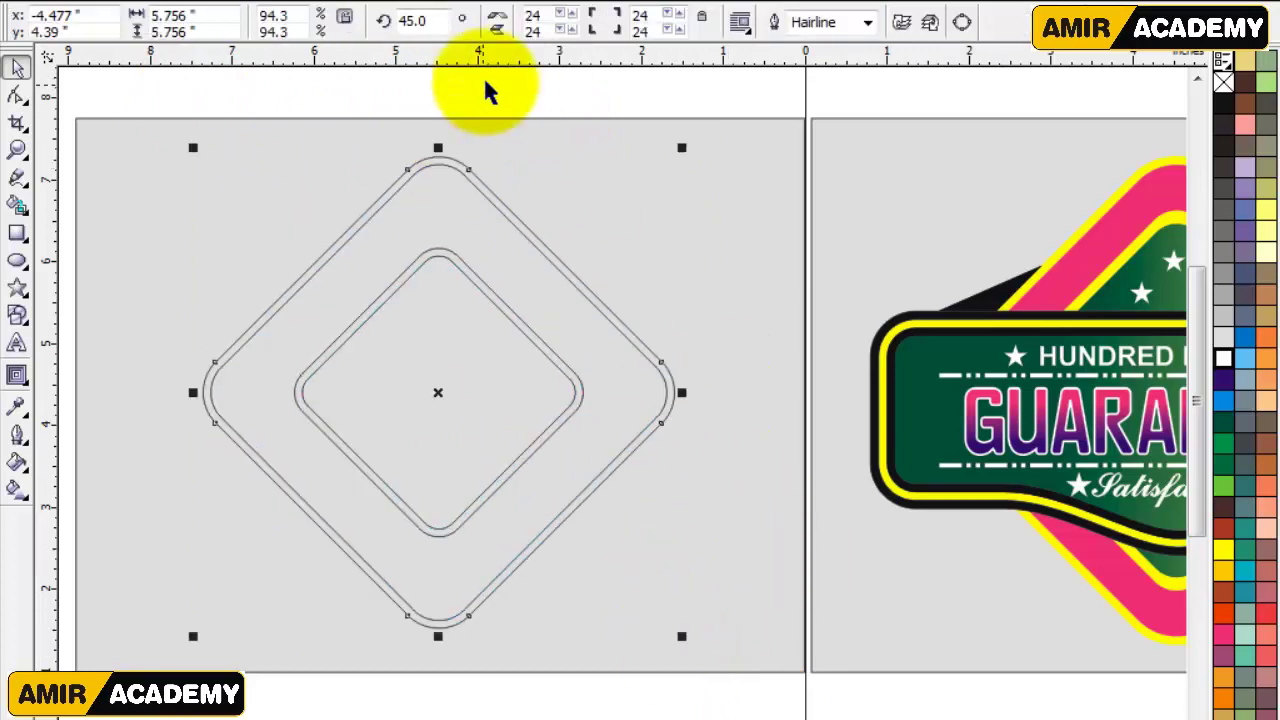
left_click(448, 170, "shift")
left_click(531, 22)
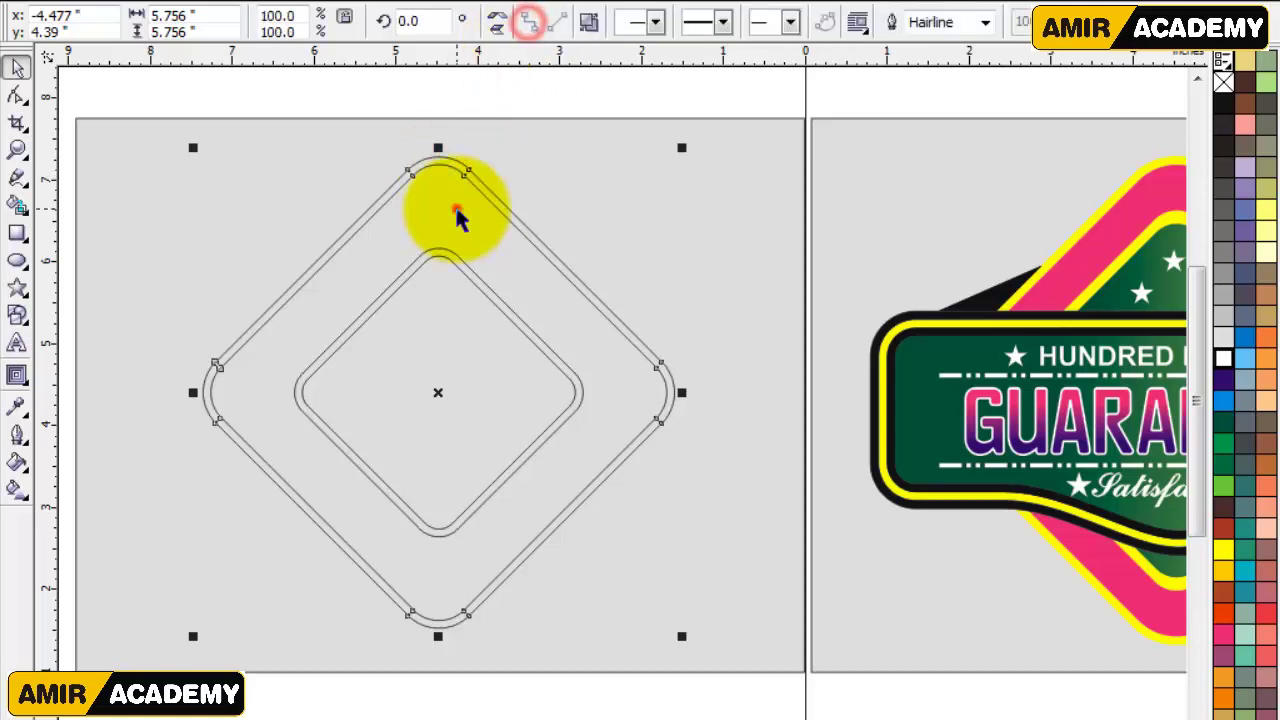
Undo the accidental move and lock the grey background rectangle behind the diamonds
left_click_drag(457, 209, 618, 139)
key("ctrl+z")
right_click(636, 191)
left_click(737, 378)
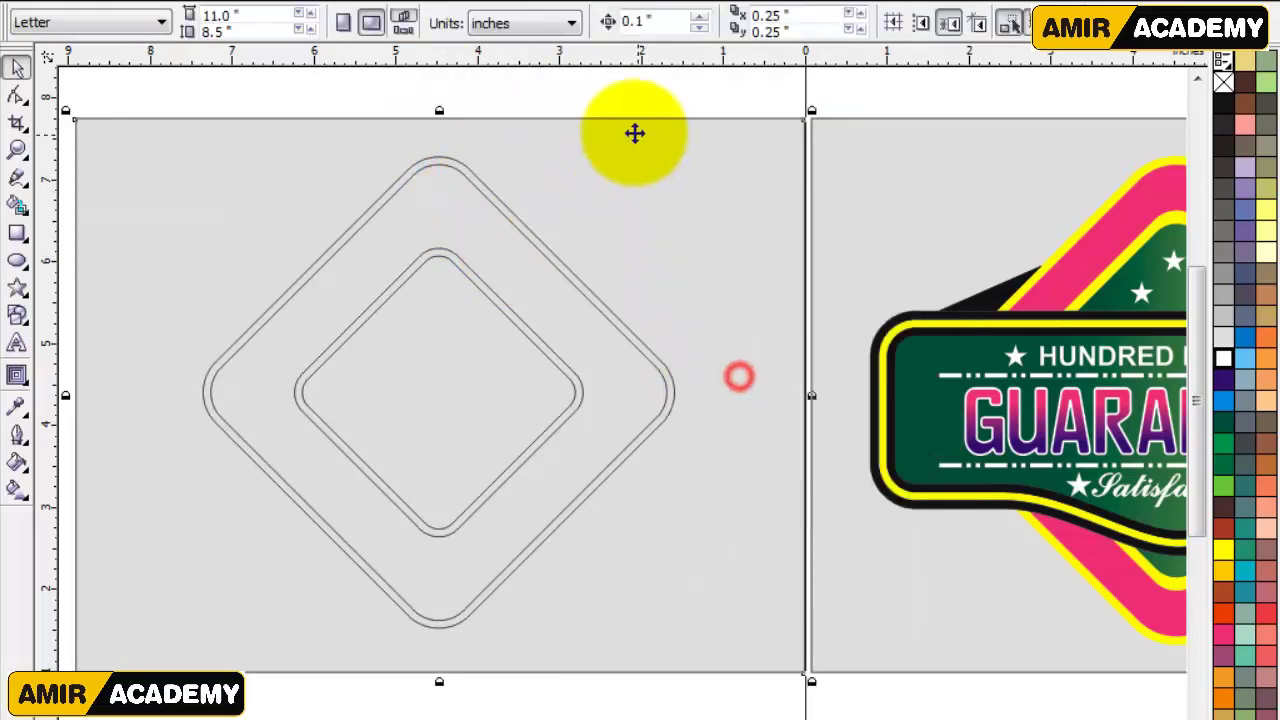
left_click(615, 104)
left_click(619, 222)
Combine the two inner diamond outlines into one frame shape
left_click(465, 276)
left_click(427, 253)
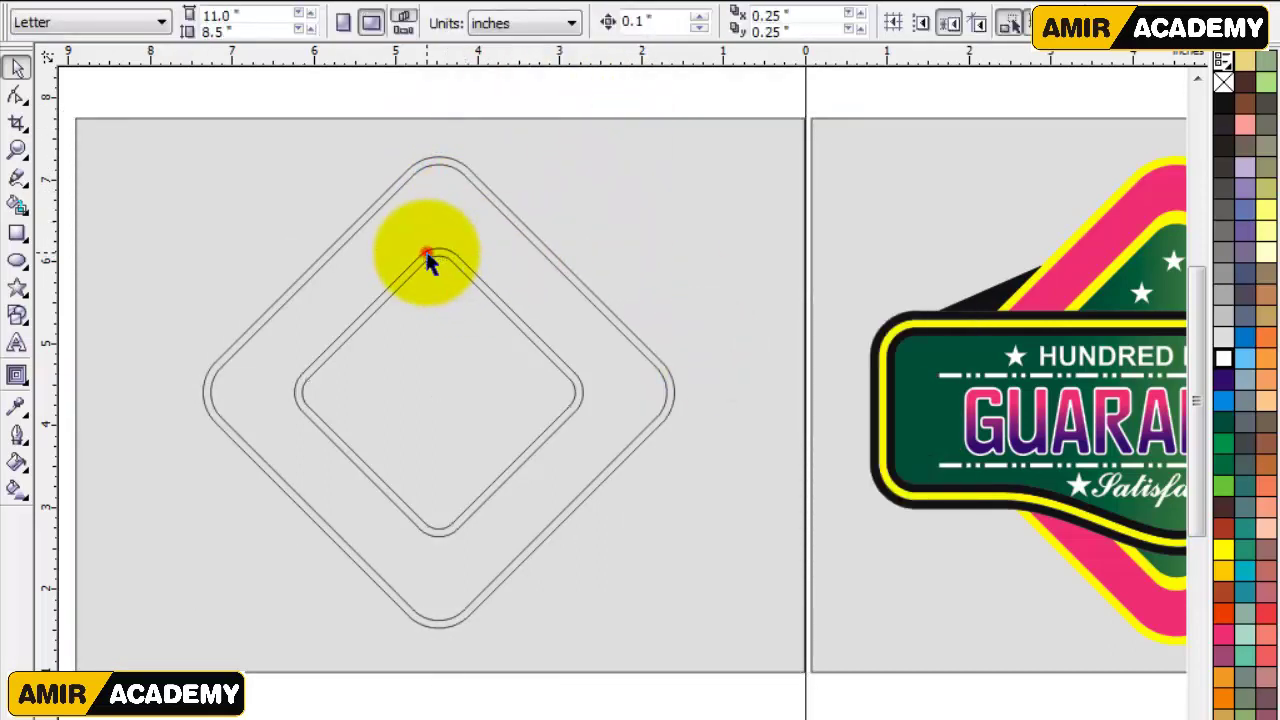
left_click_drag(171, 229, 665, 545)
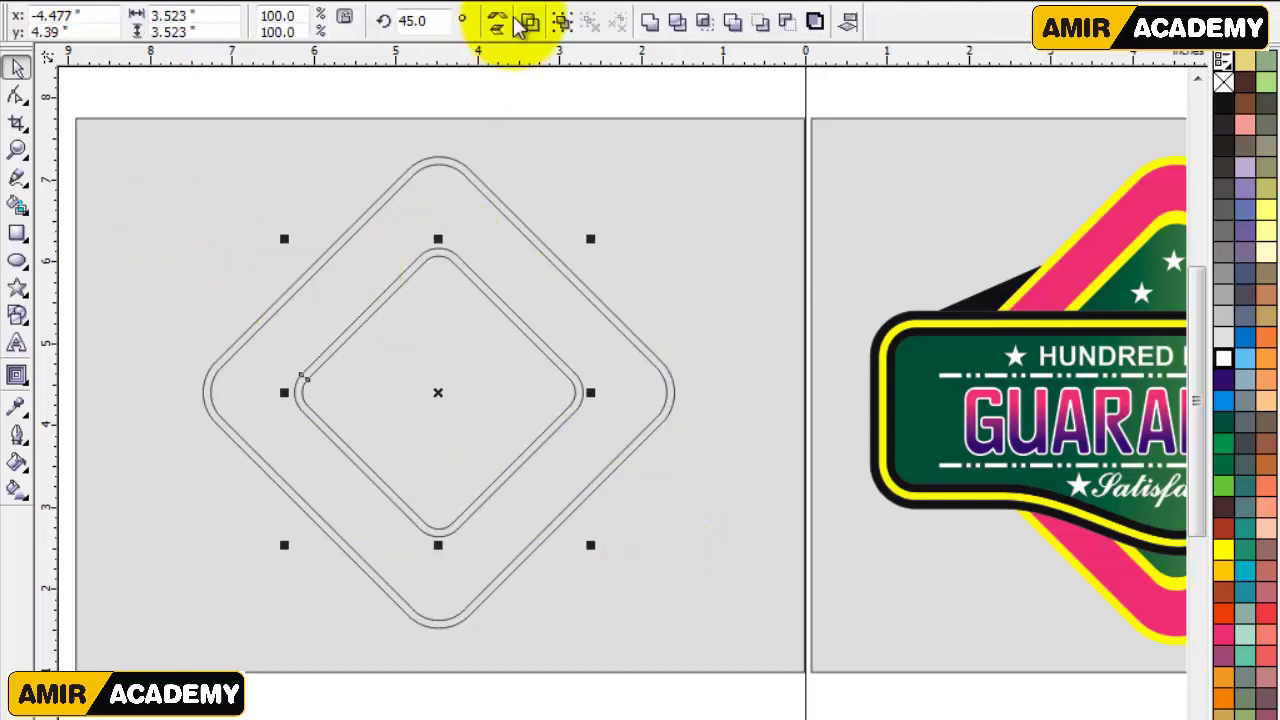
left_click(521, 19)
left_click(477, 337)
left_click(414, 269)
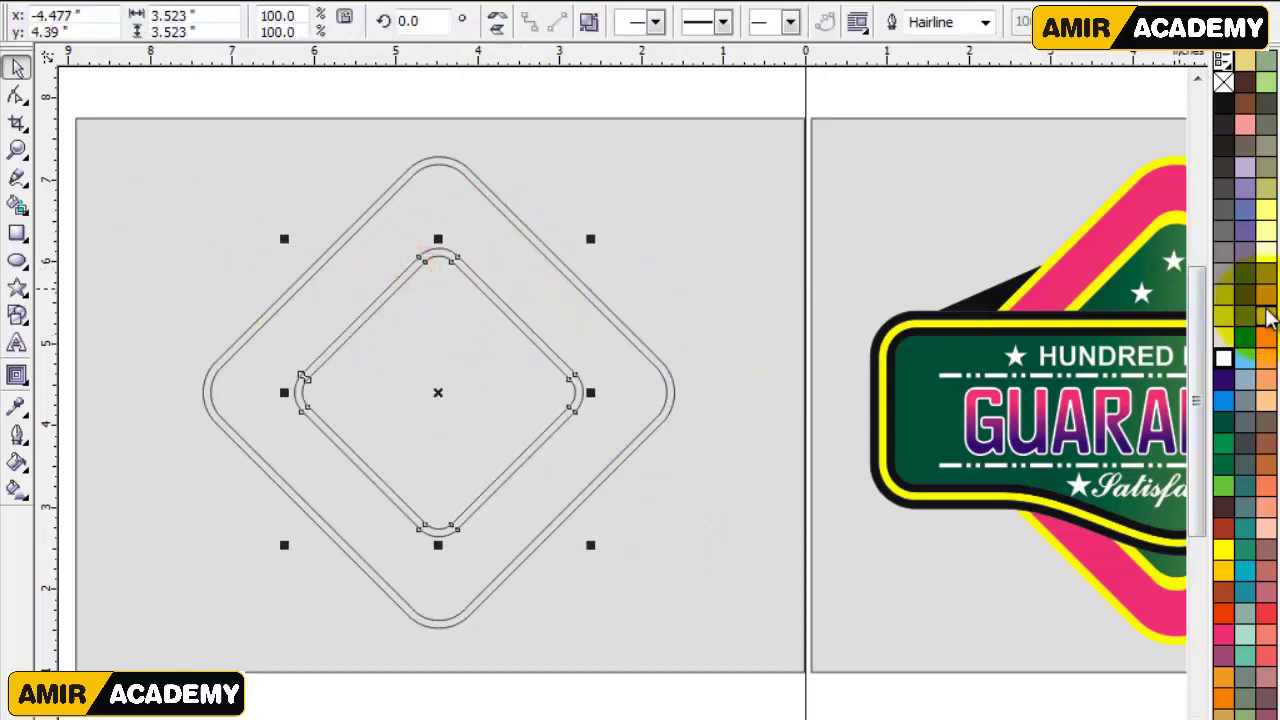
key("ctrl+z")
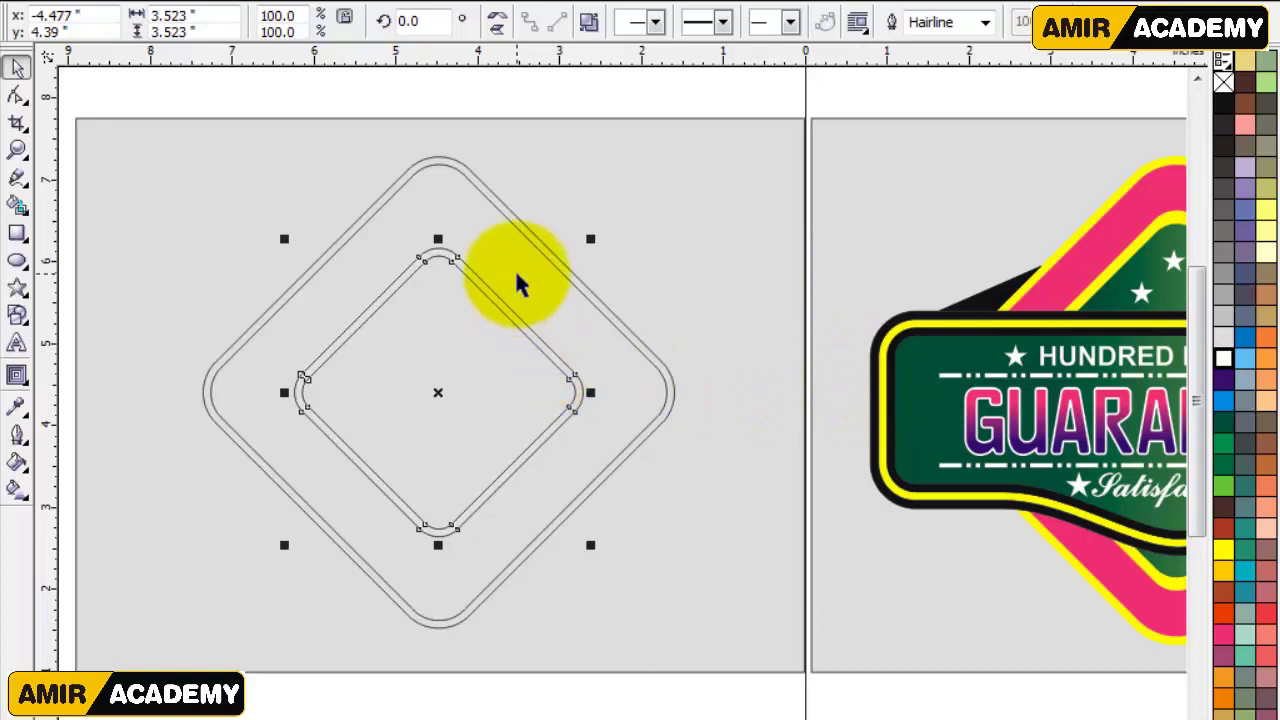
Fill the inner and outer diamond frames with yellow and remove their outlines
left_click(1223, 548)
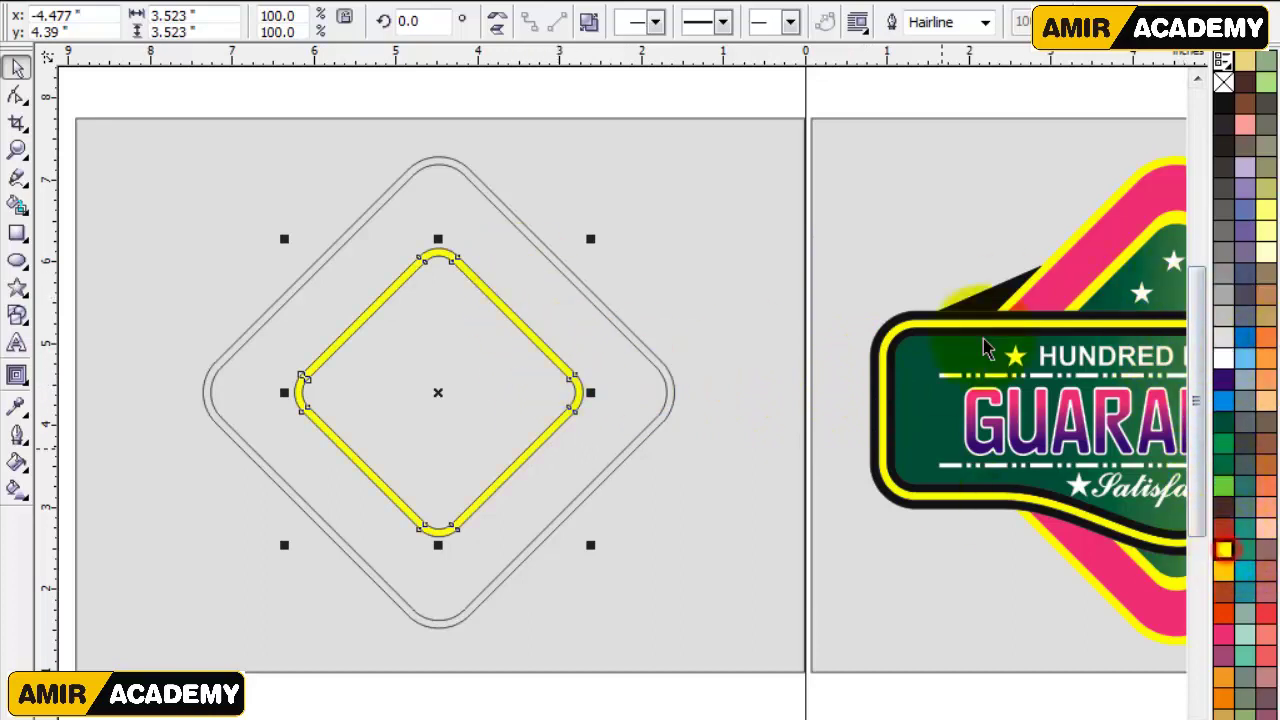
right_click(1223, 82)
left_click(679, 104)
left_click(450, 172)
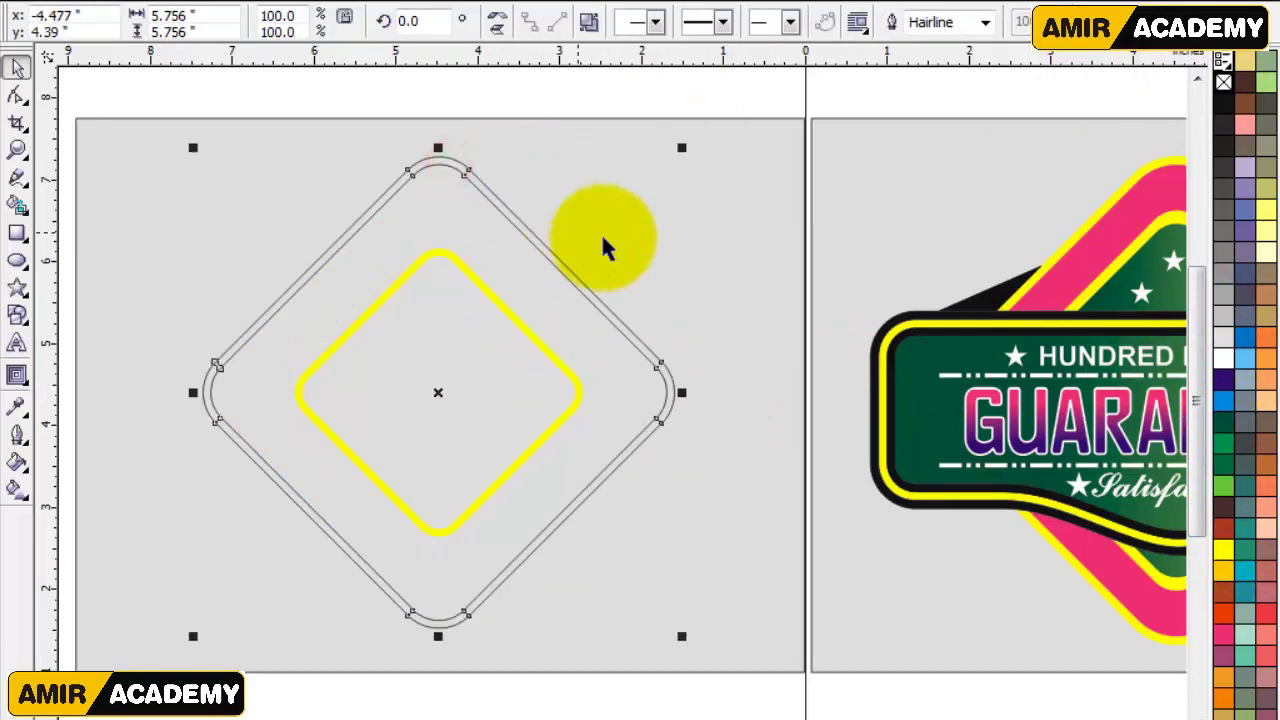
right_click(1223, 84)
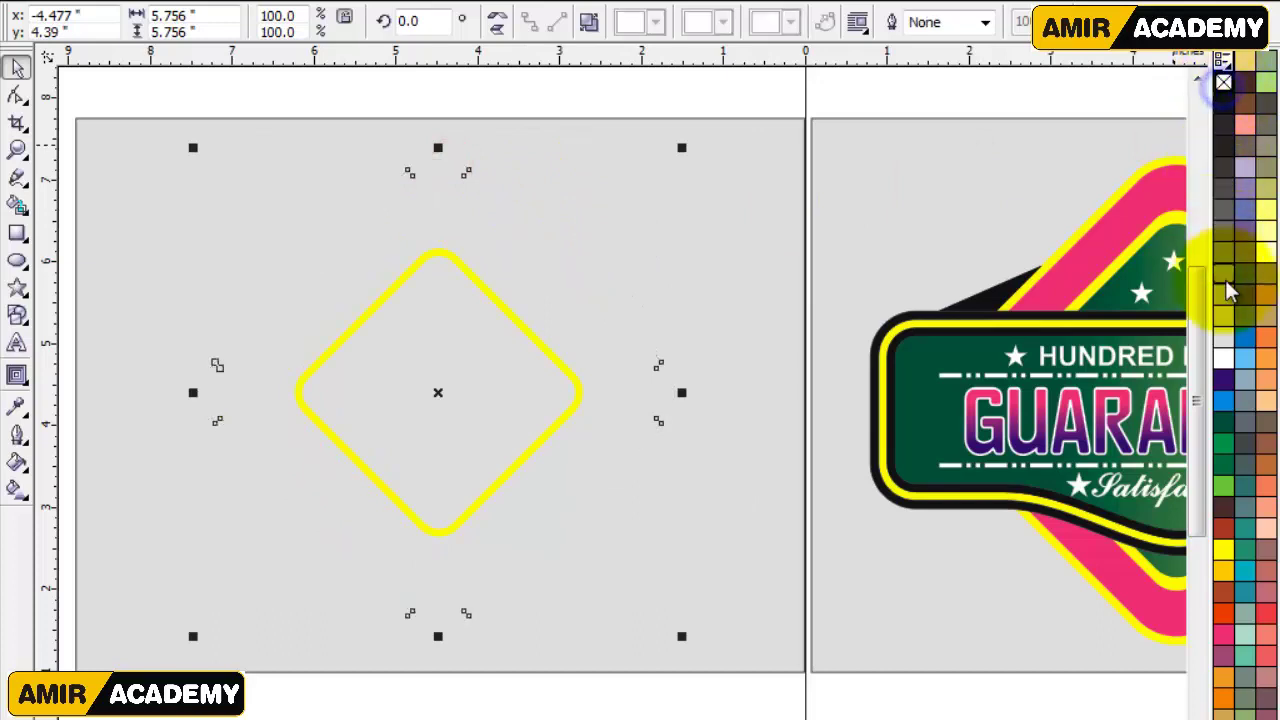
right_click(1223, 550)
left_click(510, 95)
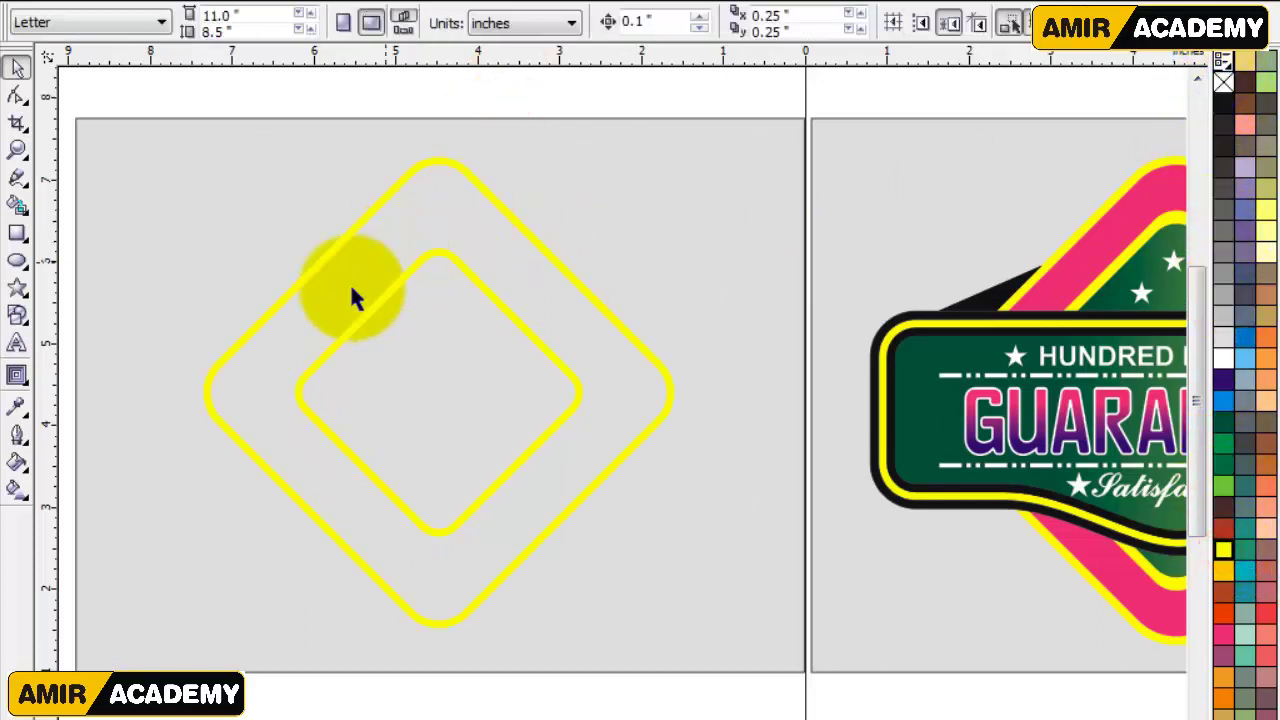
Create filled shapes with Smart Fill in the ring between the yellow frames and in the area inside the inner frame
left_click(17, 205)
left_click(423, 214)
left_click(452, 374)
left_click(17, 66)
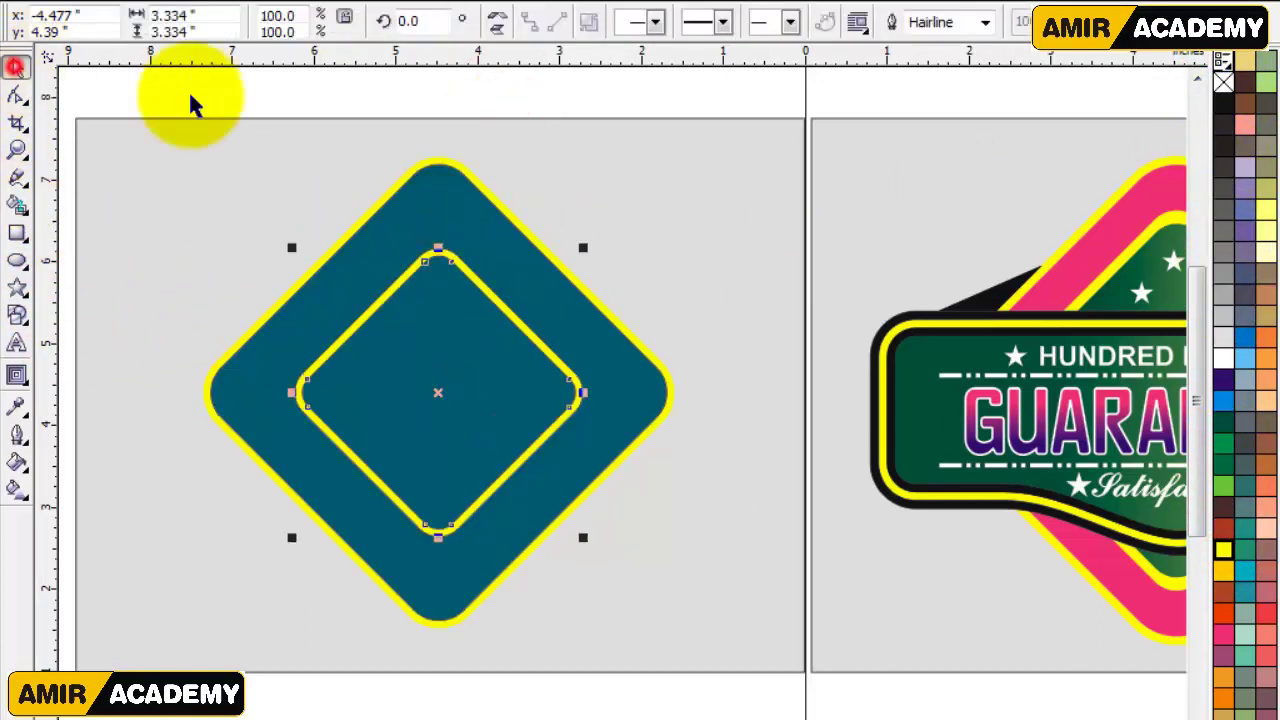
left_click(525, 105)
Fill the ring between the frames with pink and remove the outlines of the ring and the inner diamond
left_click(471, 209)
right_click(1223, 84)
left_click(1223, 632)
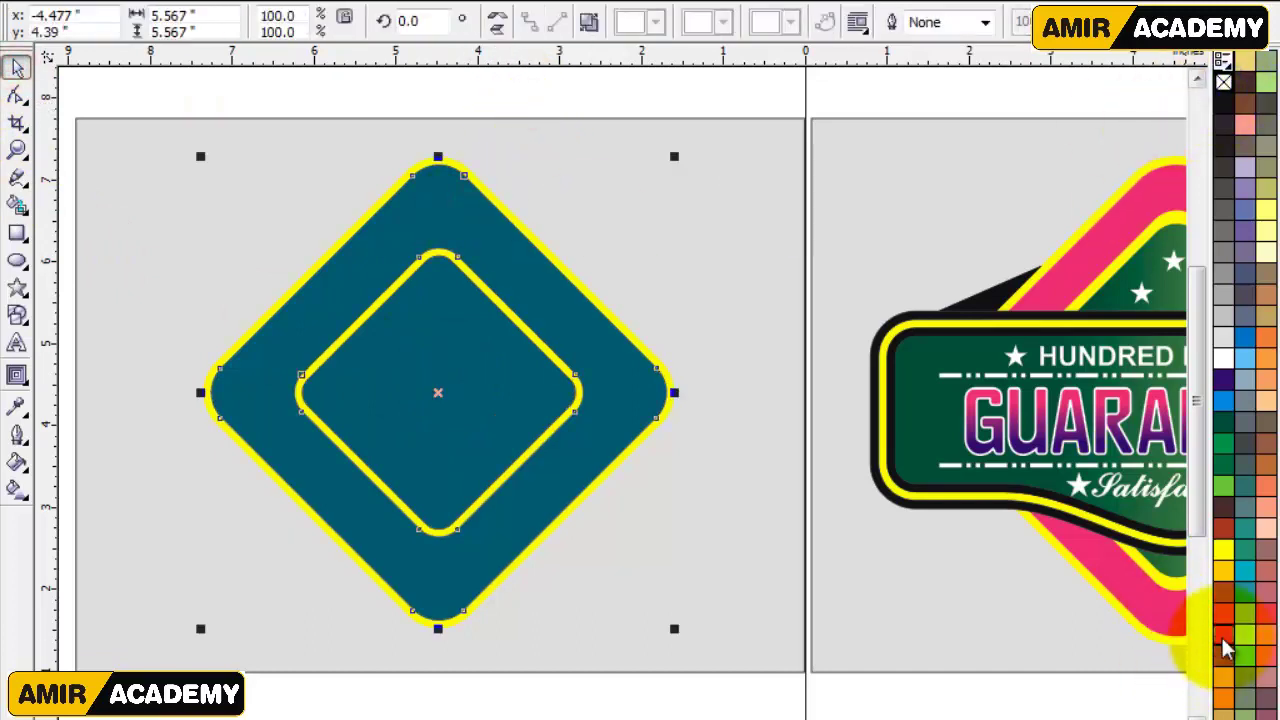
left_click(411, 445)
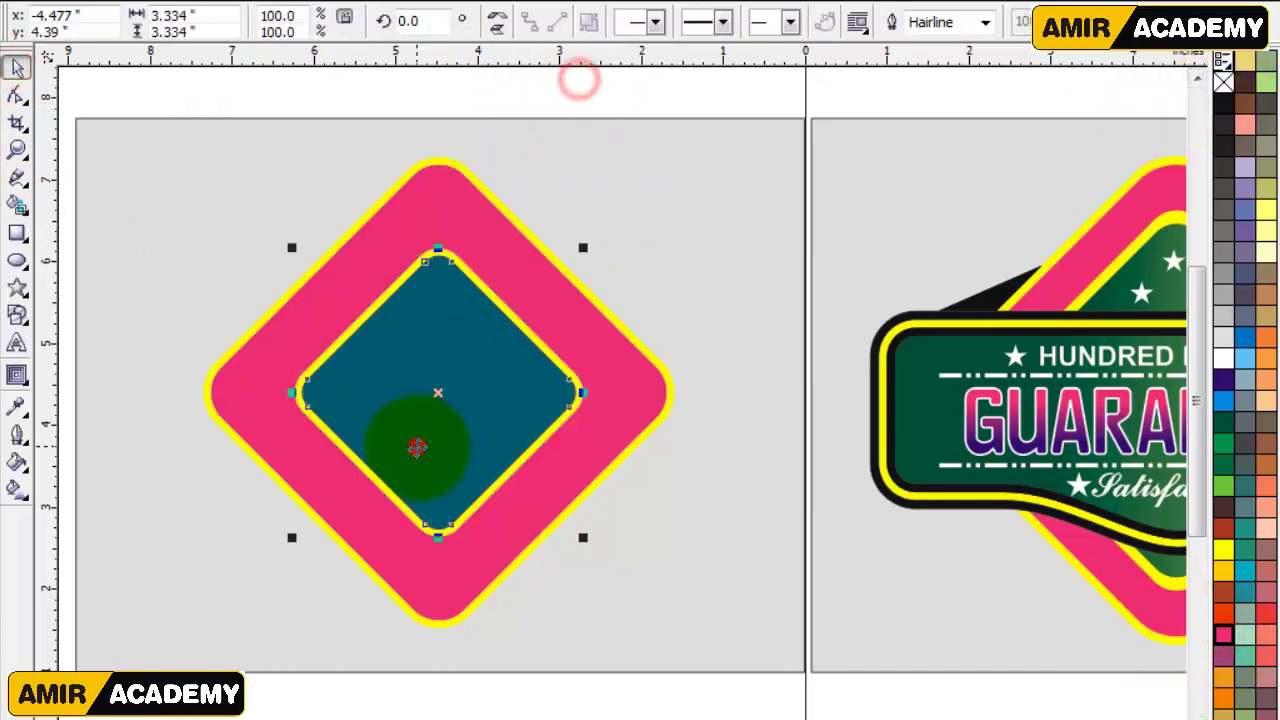
right_click(1222, 82)
left_click(691, 96)
left_click_drag(449, 349, 561, 370)
key("ctrl+z")
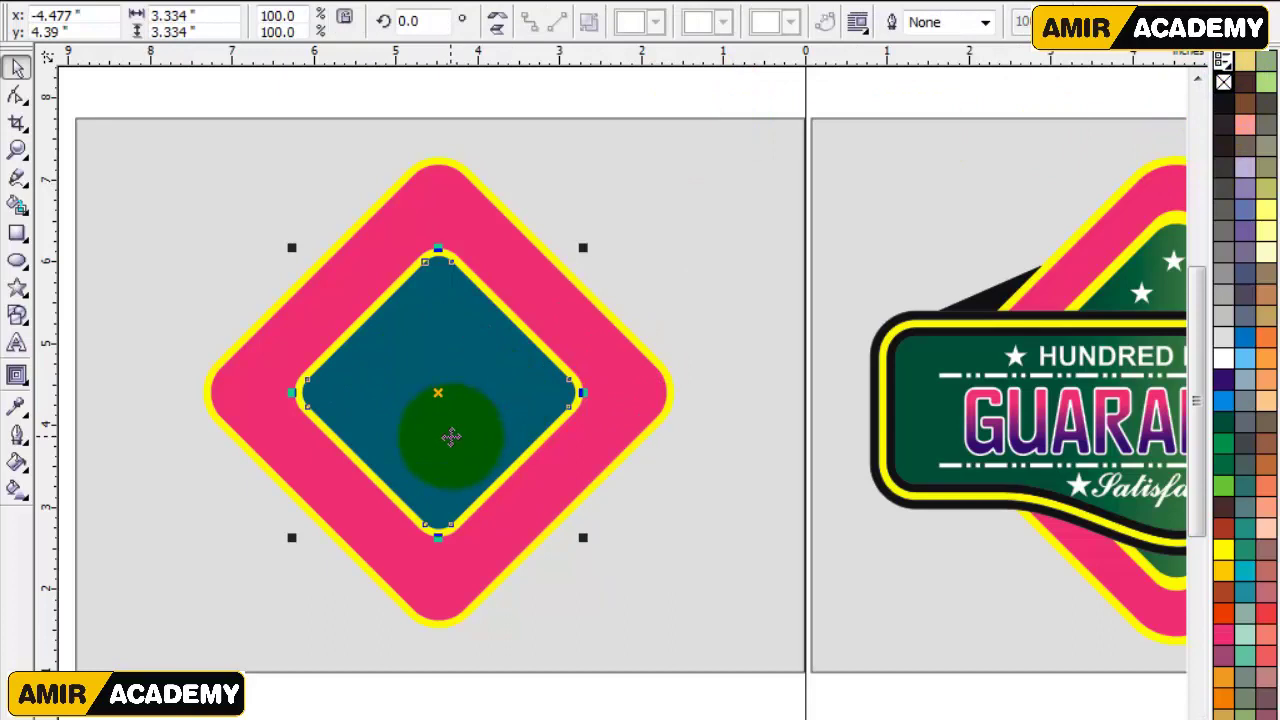
Apply a horizontal linear gradient from dark green to light green to the inner diamond, with its dark start shifted toward the middle
left_click(17, 489)
left_click_drag(303, 388, 553, 388)
left_click_drag(1223, 421, 303, 390)
left_click_drag(1224, 486, 524, 388)
left_click(553, 389)
left_click(312, 410)
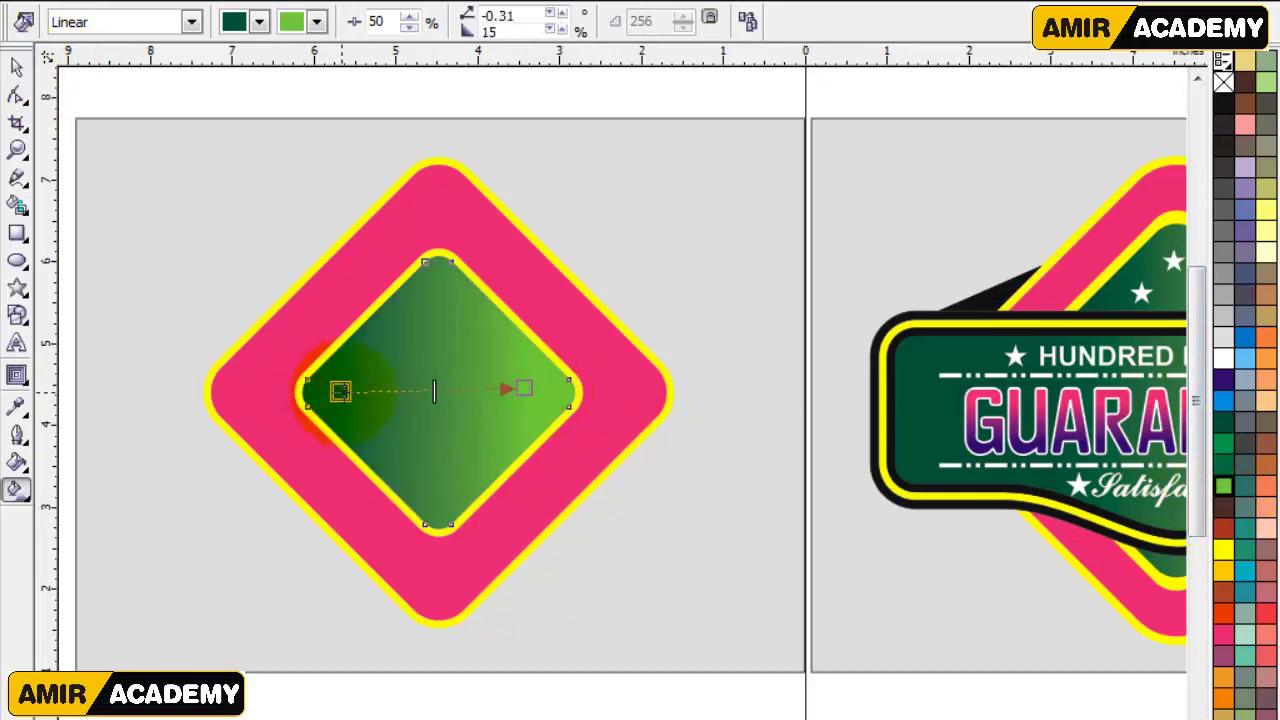
left_click_drag(340, 390, 394, 391)
left_click(16, 67)
left_click(344, 95)
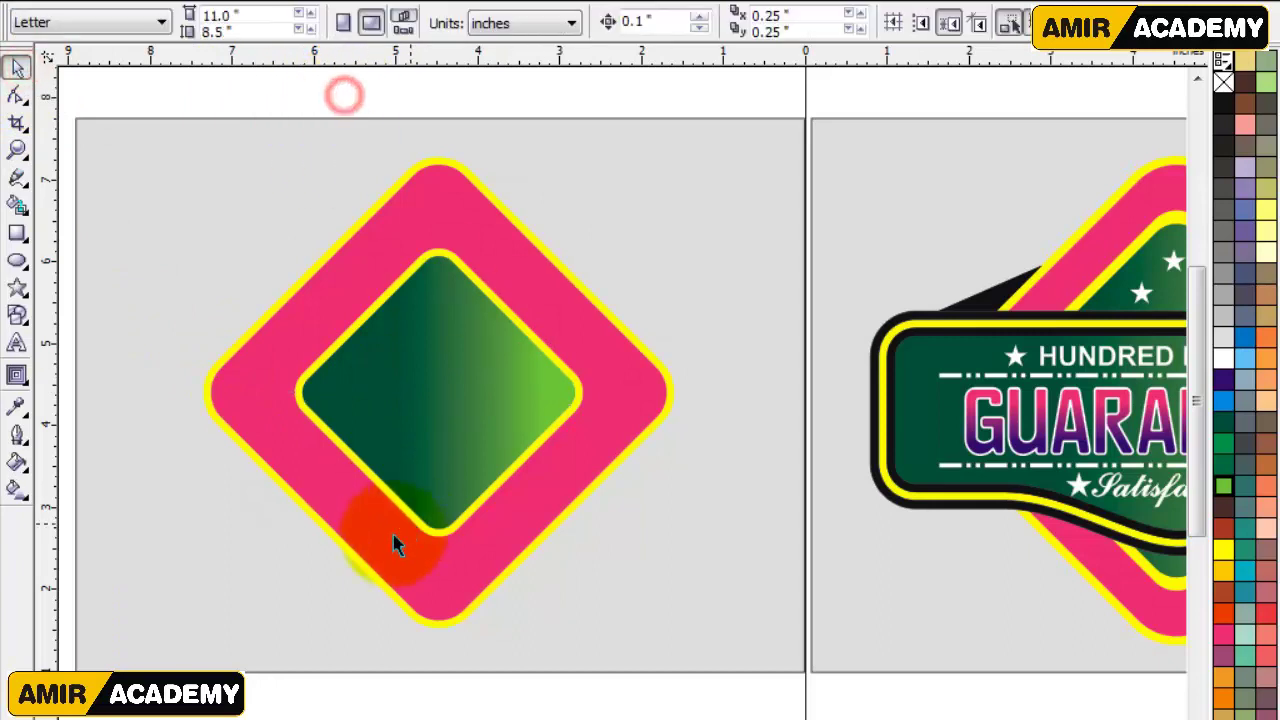
Draw a banner rectangle about 8.98 by 2.28 inches across the middle of the diamonds and move it up slightly
left_click(637, 719)
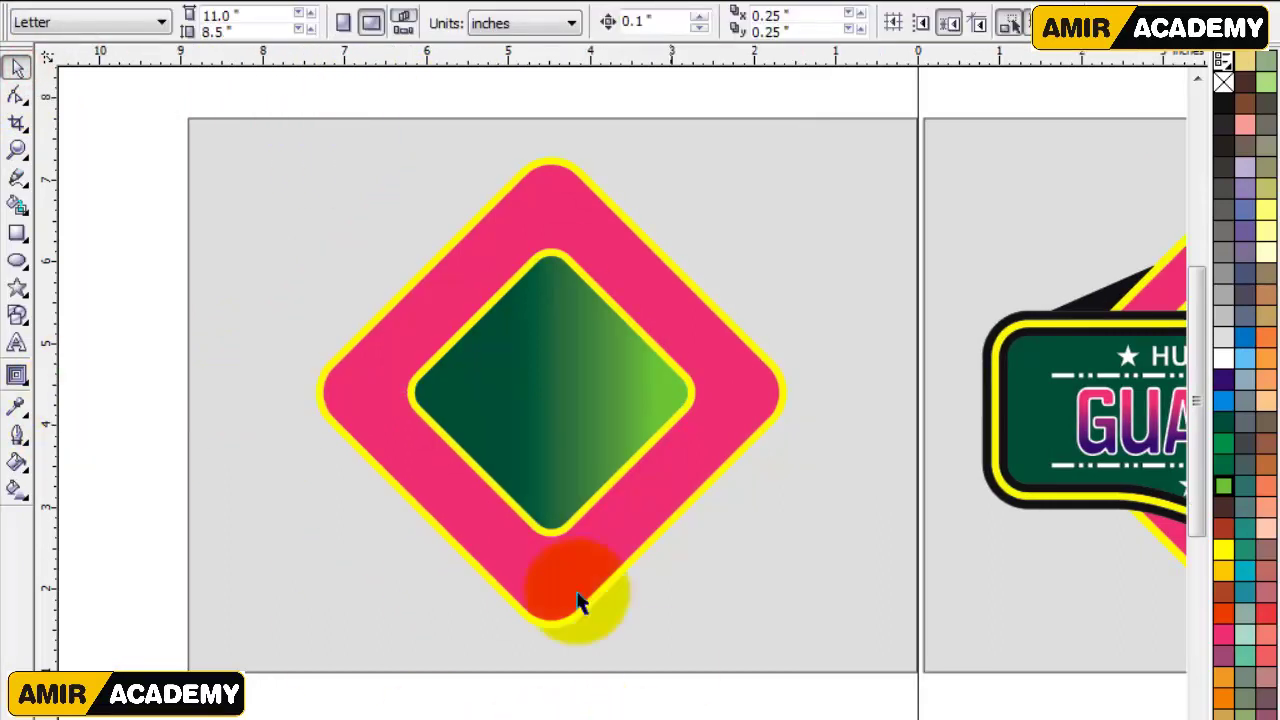
left_click(17, 233)
left_click_drag(174, 336, 907, 512)
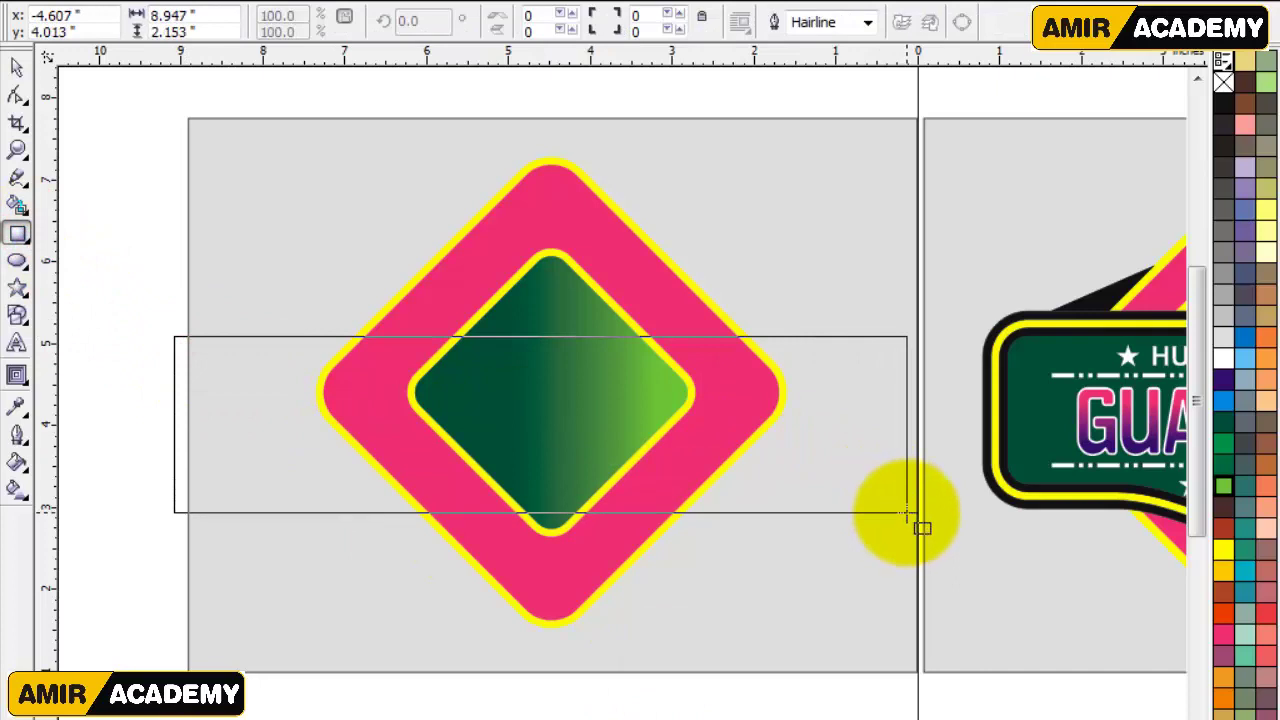
left_click_drag(909, 521, 909, 521)
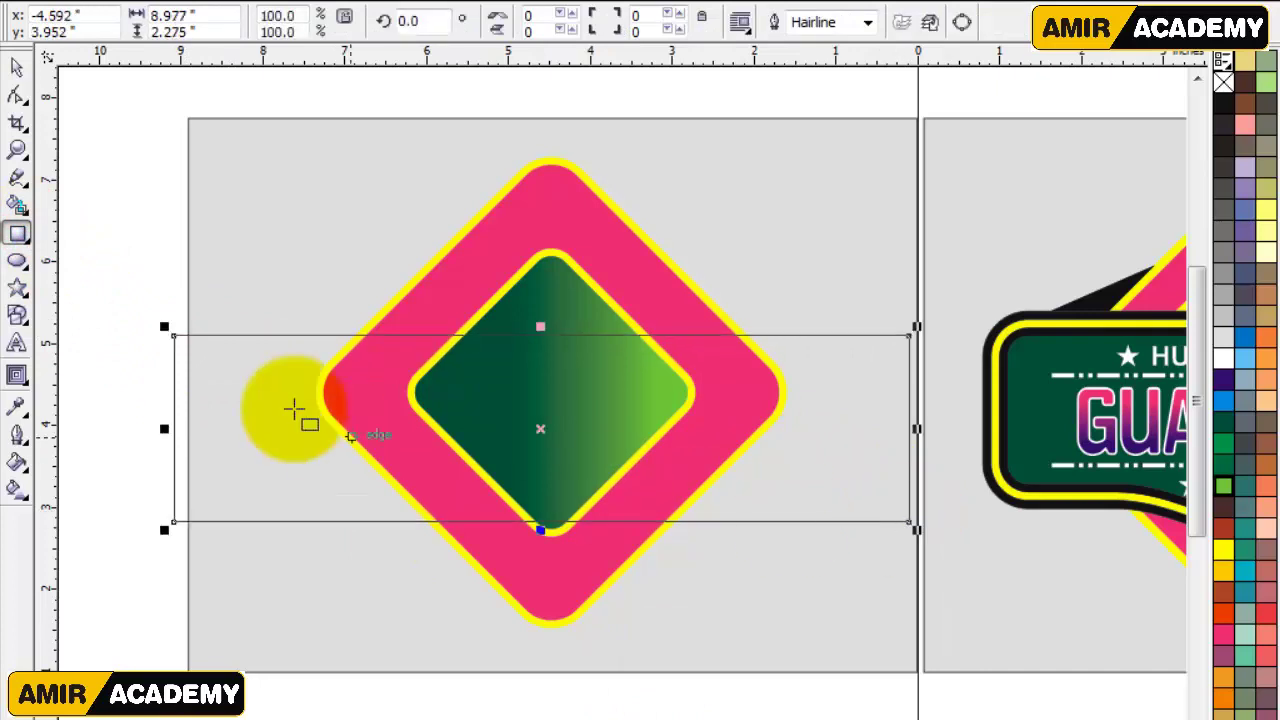
left_click(17, 66)
left_click_drag(771, 486, 772, 468)
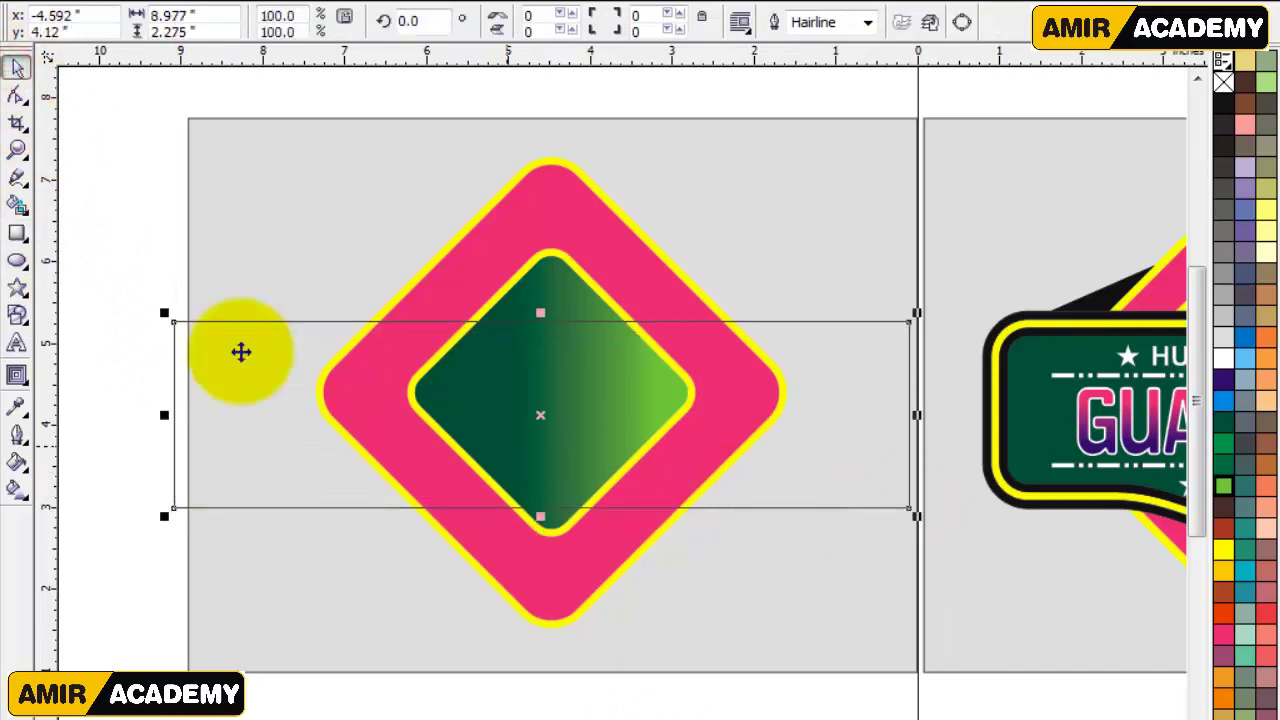
Round all corners of the banner rectangle to 28 and convert it to curves
left_click(17, 94)
left_click_drag(176, 324, 205, 340)
left_click(17, 66)
left_click_drag(797, 432, 797, 432)
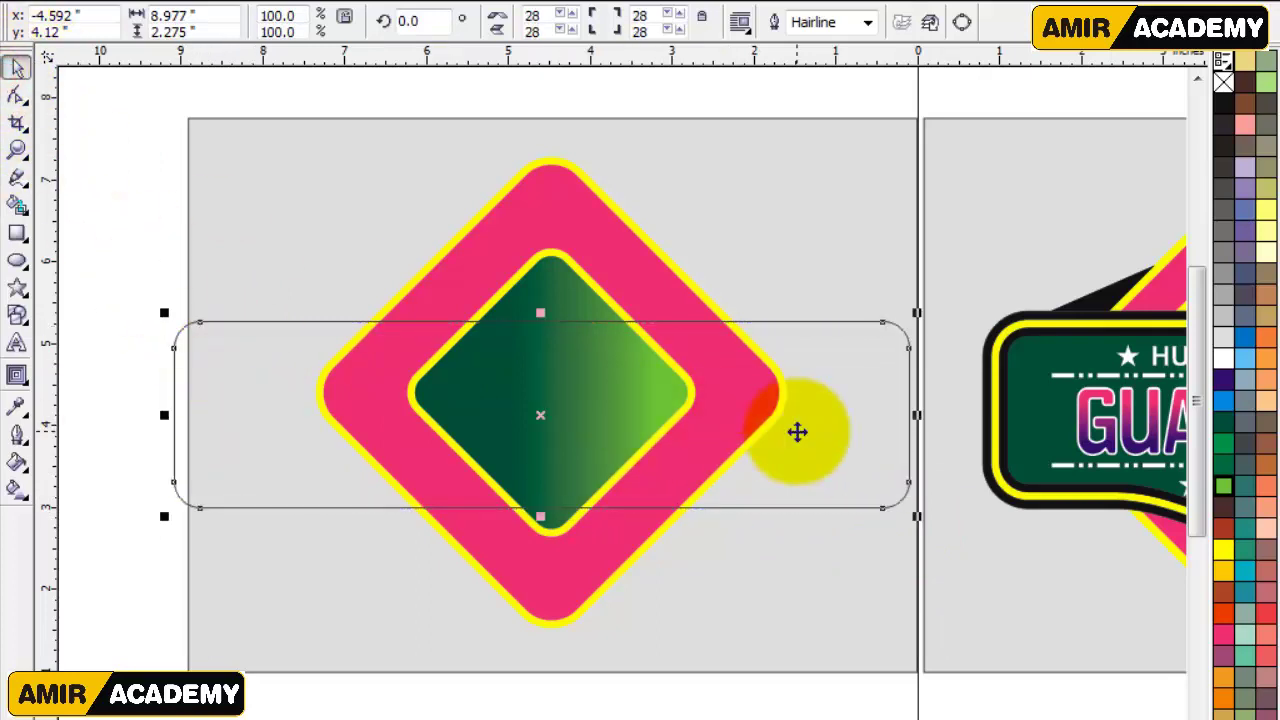
key("ctrl+q")
Shorten the banner to about 8.23 inches by moving its right-end nodes inward, and center it horizontally on the diamonds
double_click(838, 418)
left_click_drag(808, 268, 976, 578)
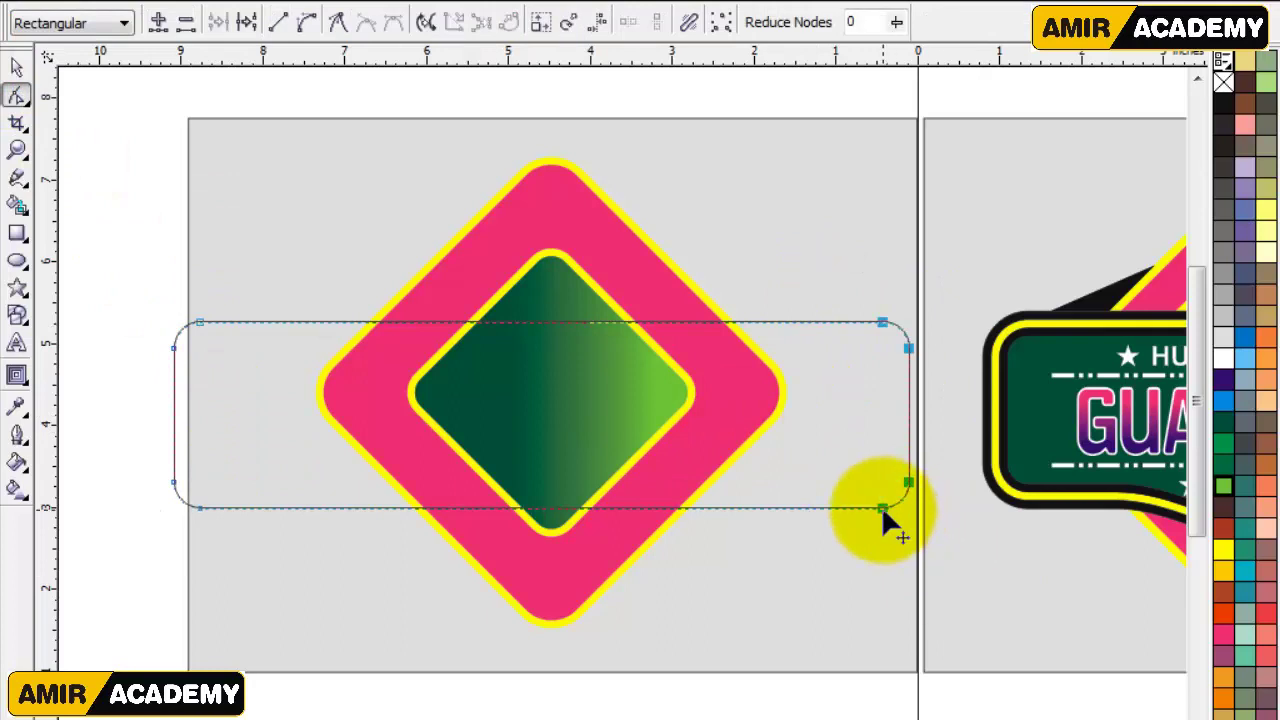
left_click_drag(820, 502, 825, 503)
left_click(17, 66)
left_click(560, 205)
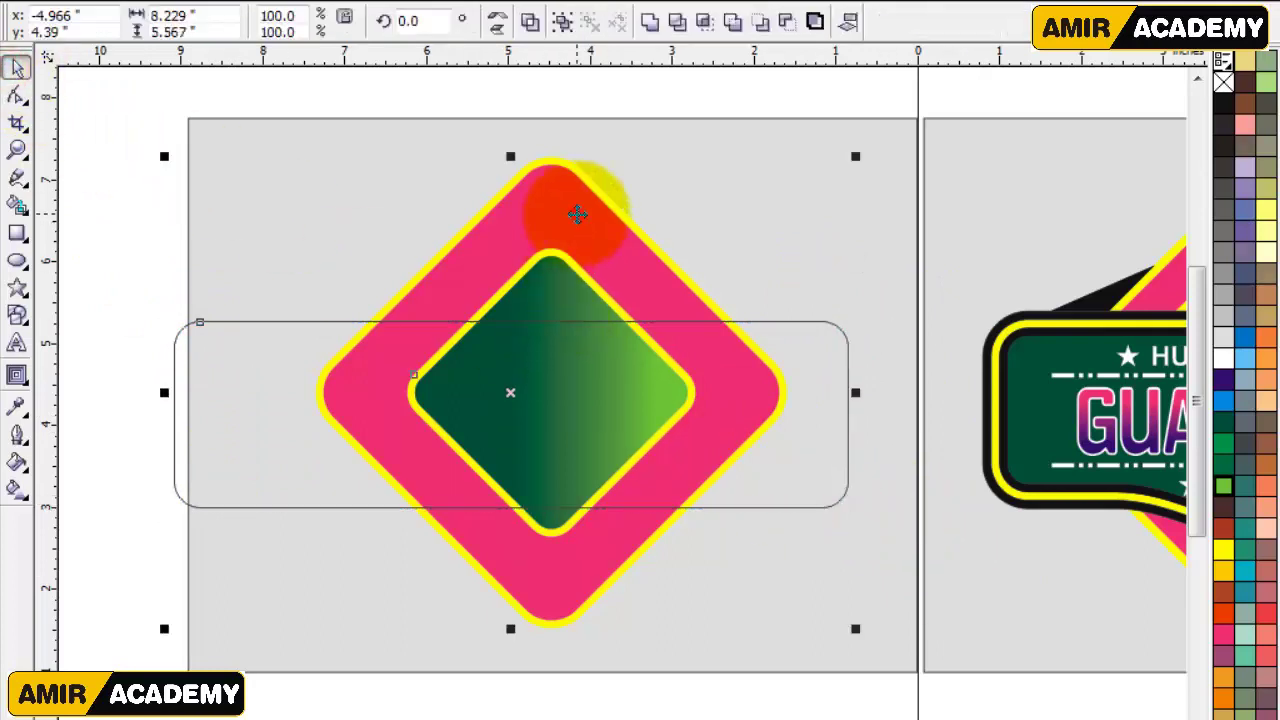
key("c")
left_click(111, 299)
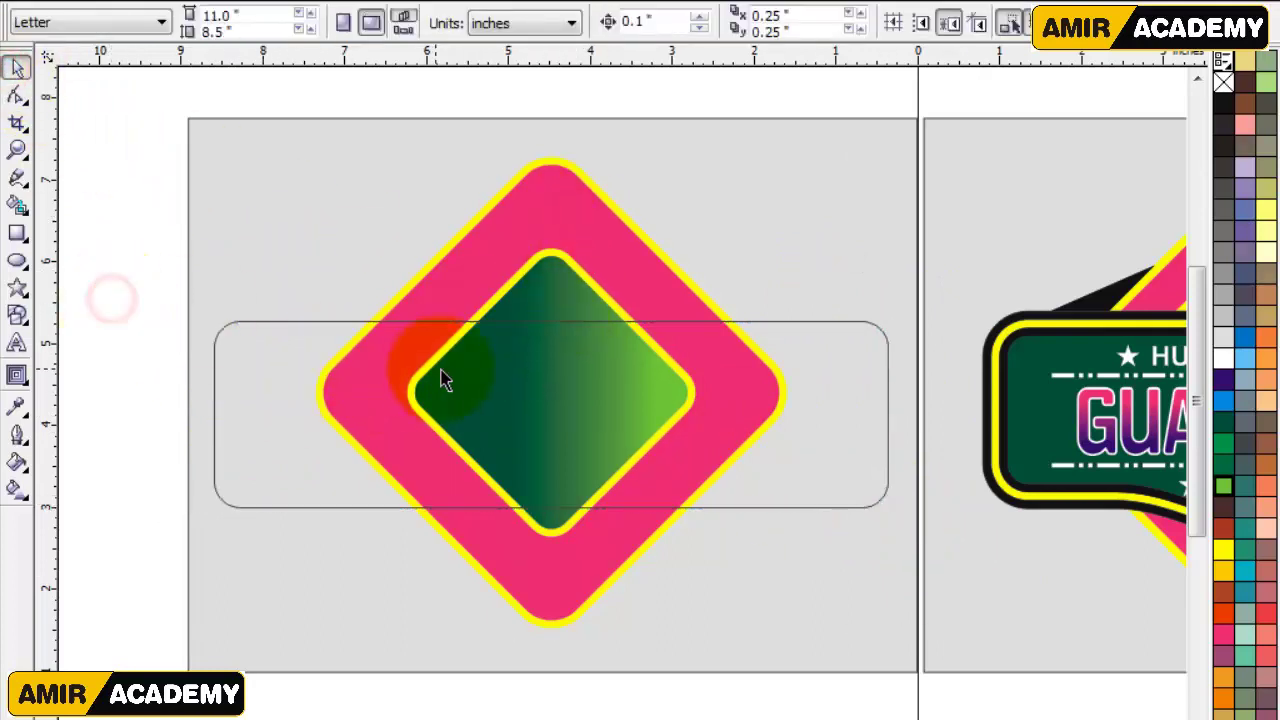
Add nodes on the banner's lower edge and bend the middle section downward into a smooth central bulge
key("F10")
left_click(692, 507)
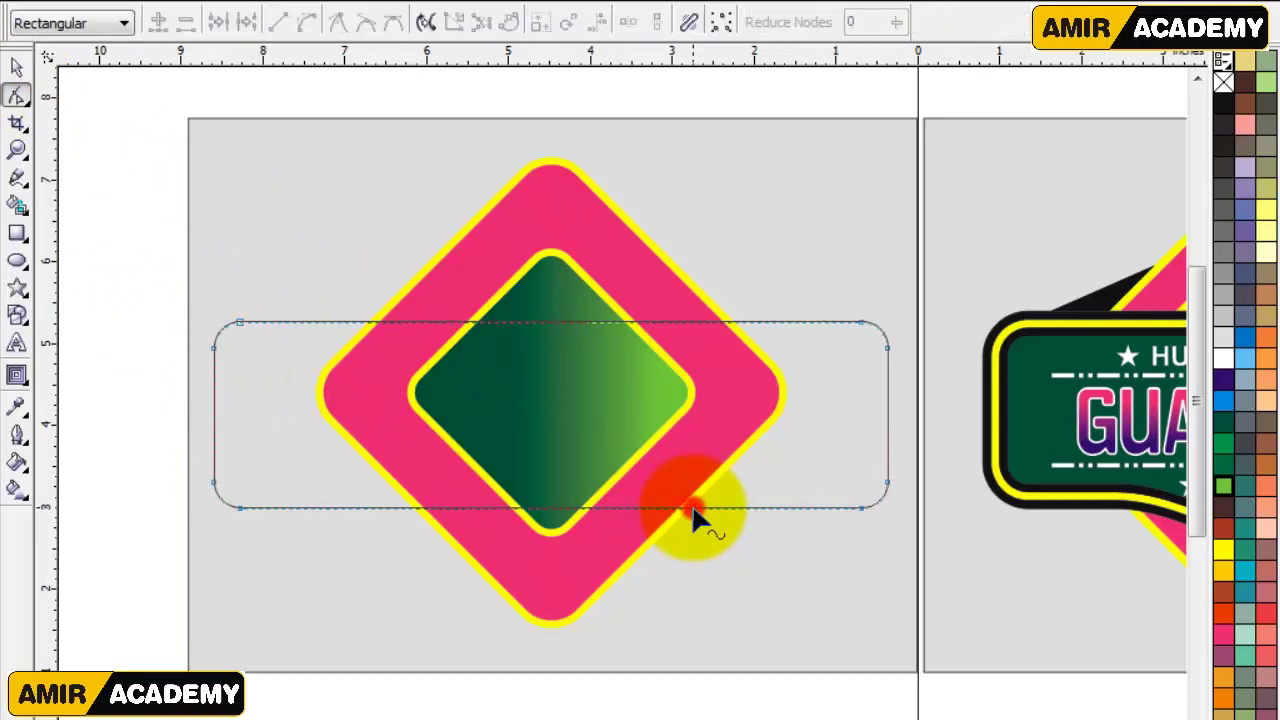
double_click(692, 508)
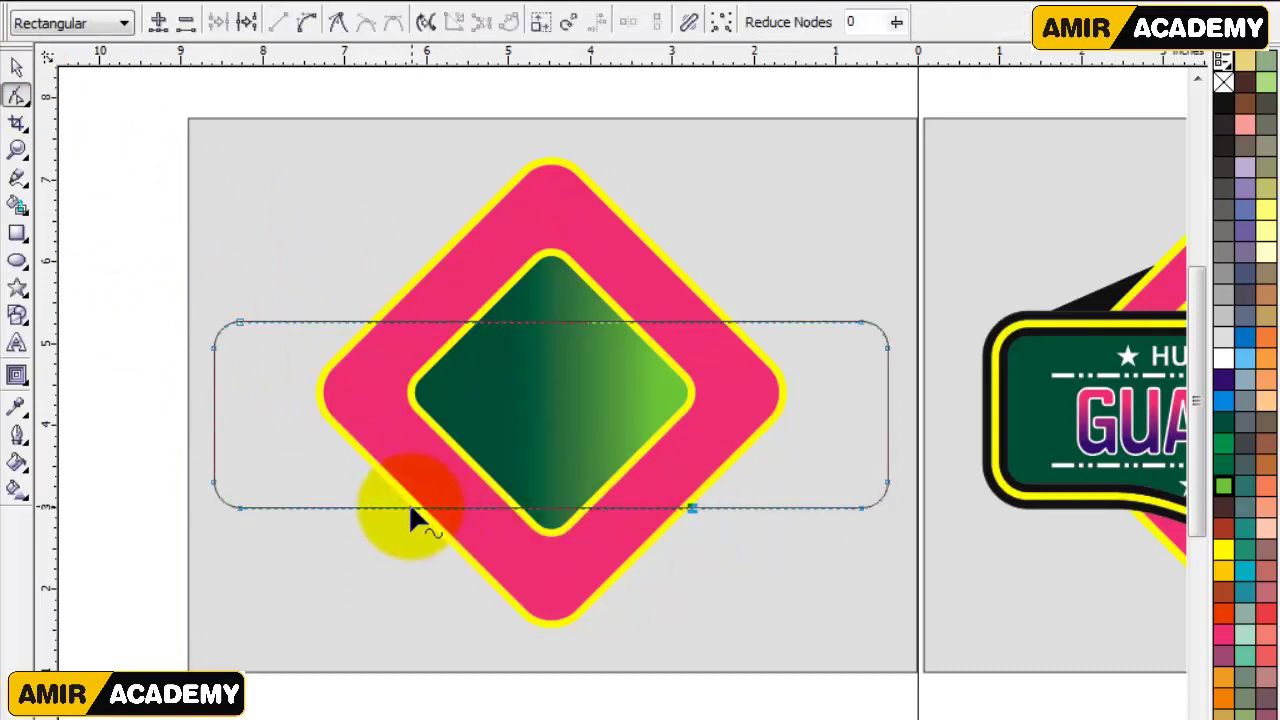
left_click(409, 508)
left_click(408, 508)
left_click(307, 22)
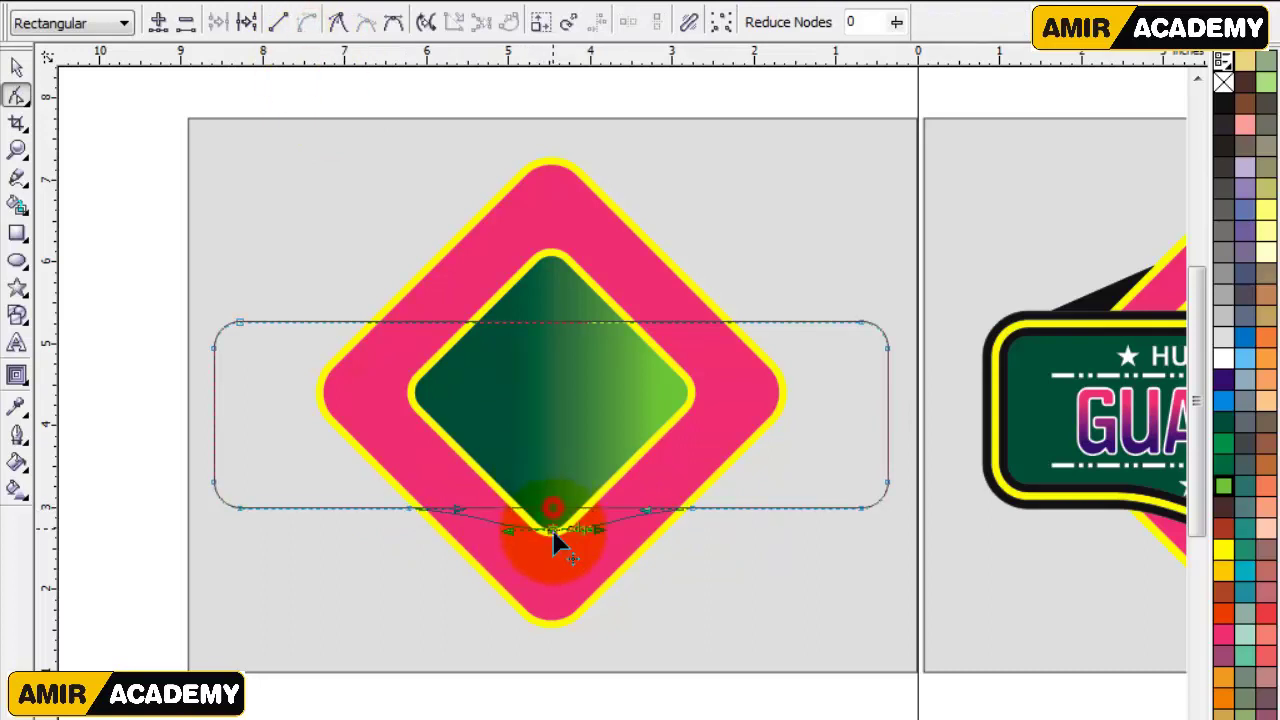
left_click_drag(554, 546, 550, 548)
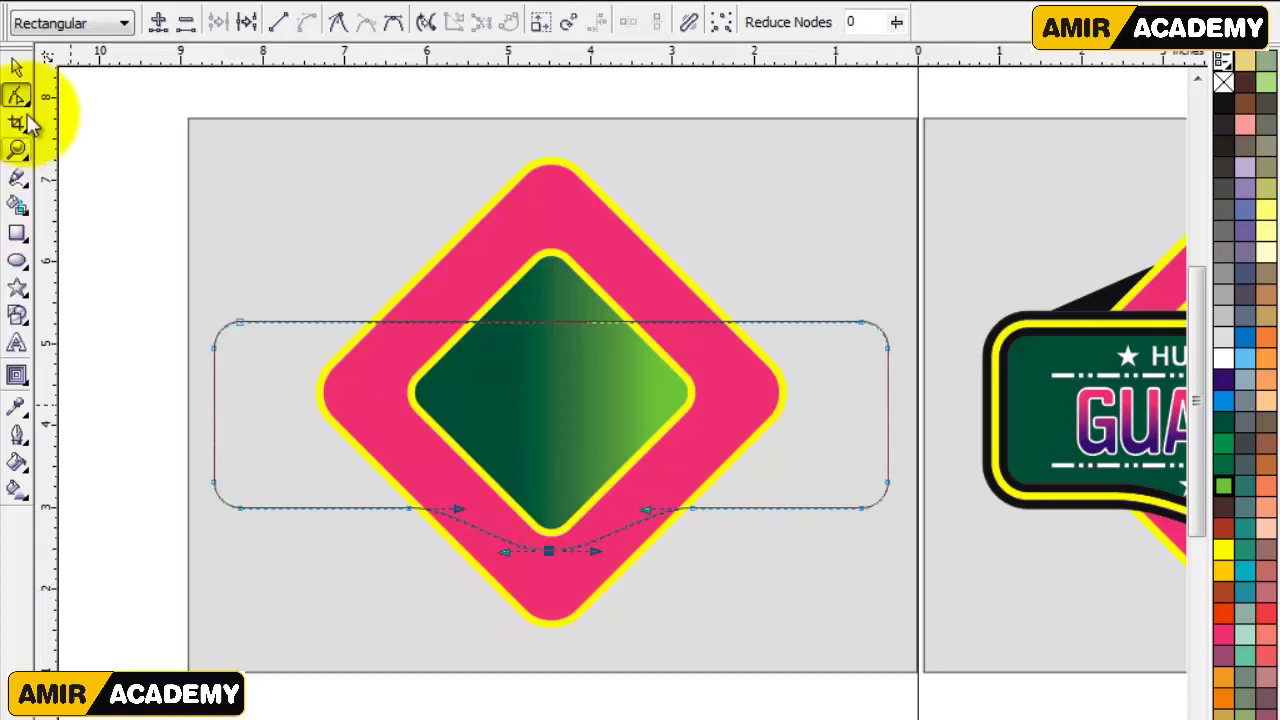
left_click(16, 68)
left_click(112, 598)
Add a 0.1-inch inside contour to the banner, combine both outlines into one frame, and fill it black without an outline
left_click(218, 338)
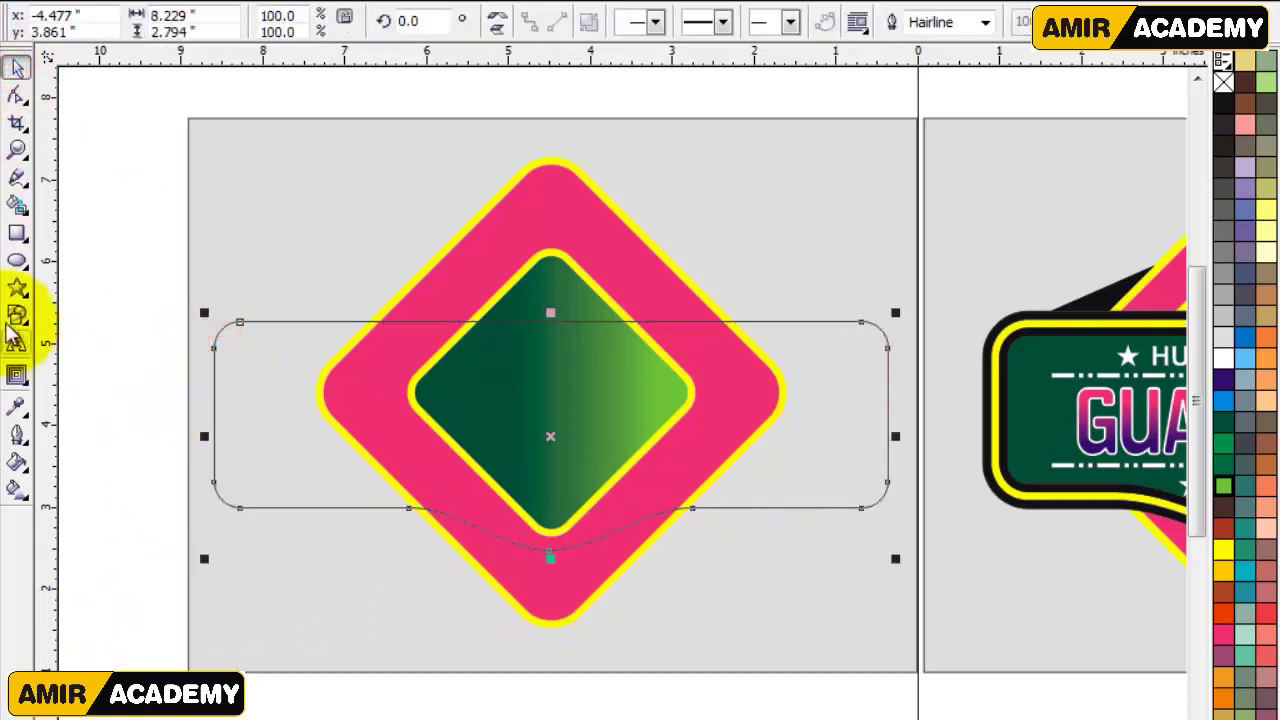
left_click(16, 374)
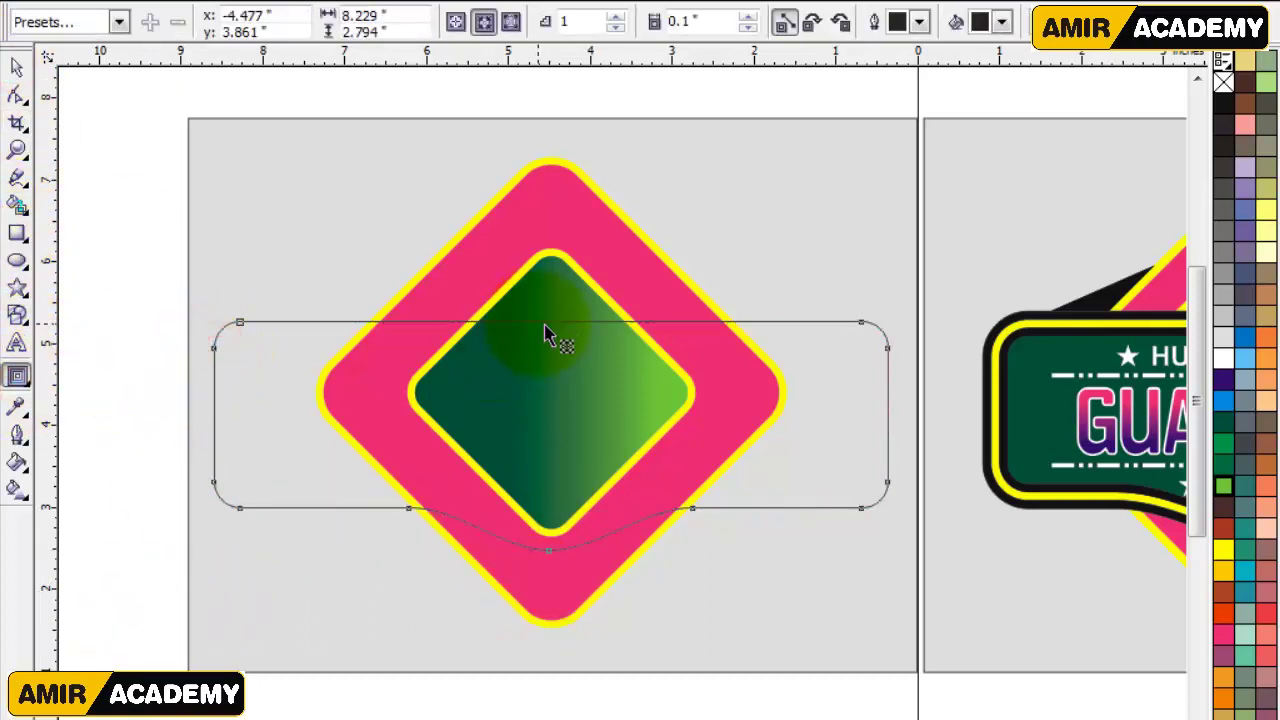
left_click(16, 68)
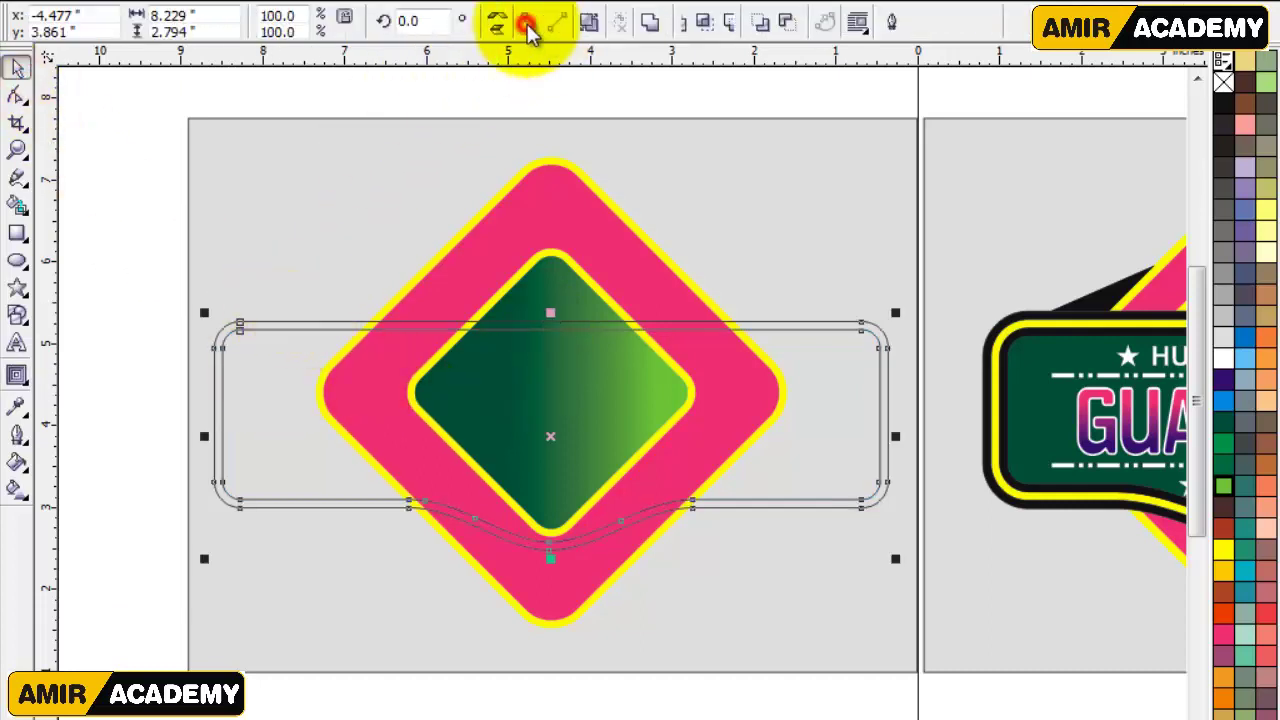
left_click(529, 22)
right_click(1226, 105)
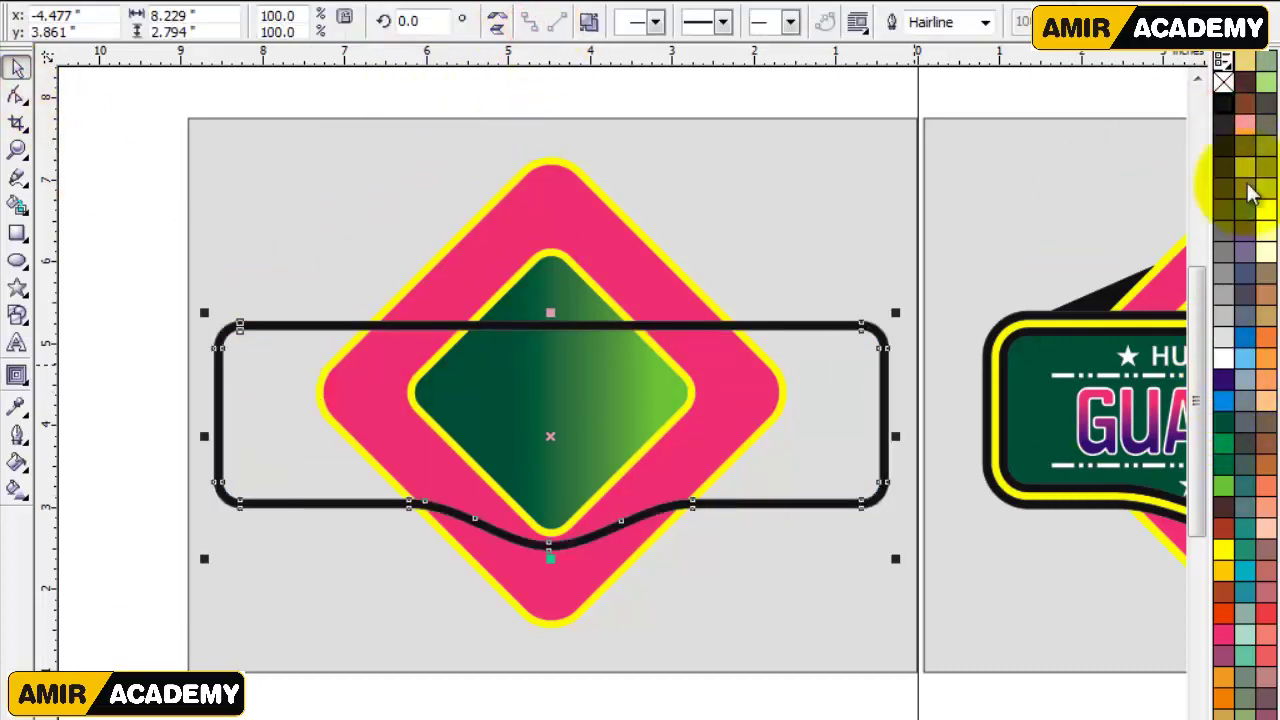
left_click(139, 213)
Add a 0.1-inch outside contour around the black banner frame and separate it as its own shape
left_click(232, 340)
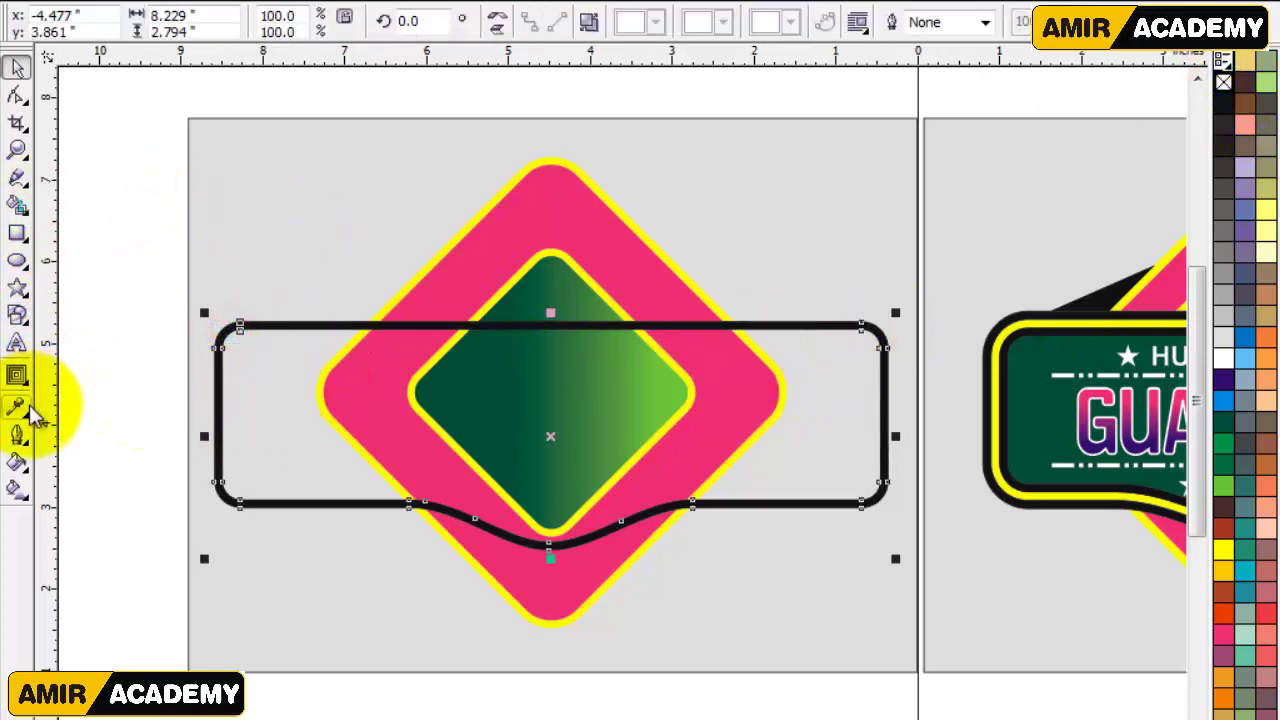
left_click(17, 375)
left_click_drag(547, 326, 550, 312)
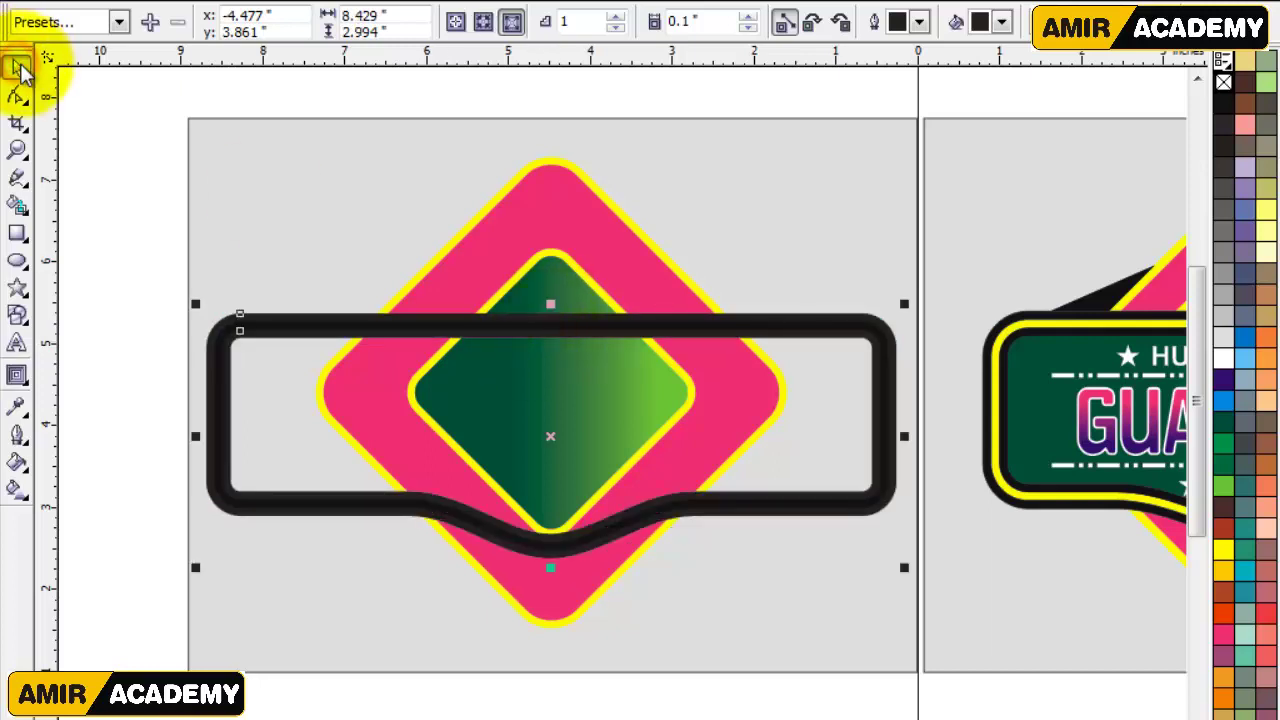
left_click(22, 70)
left_click(93, 305)
Fill the narrow banner frame with yellow and the wider frame behind it with black
left_click_drag(247, 325, 265, 255)
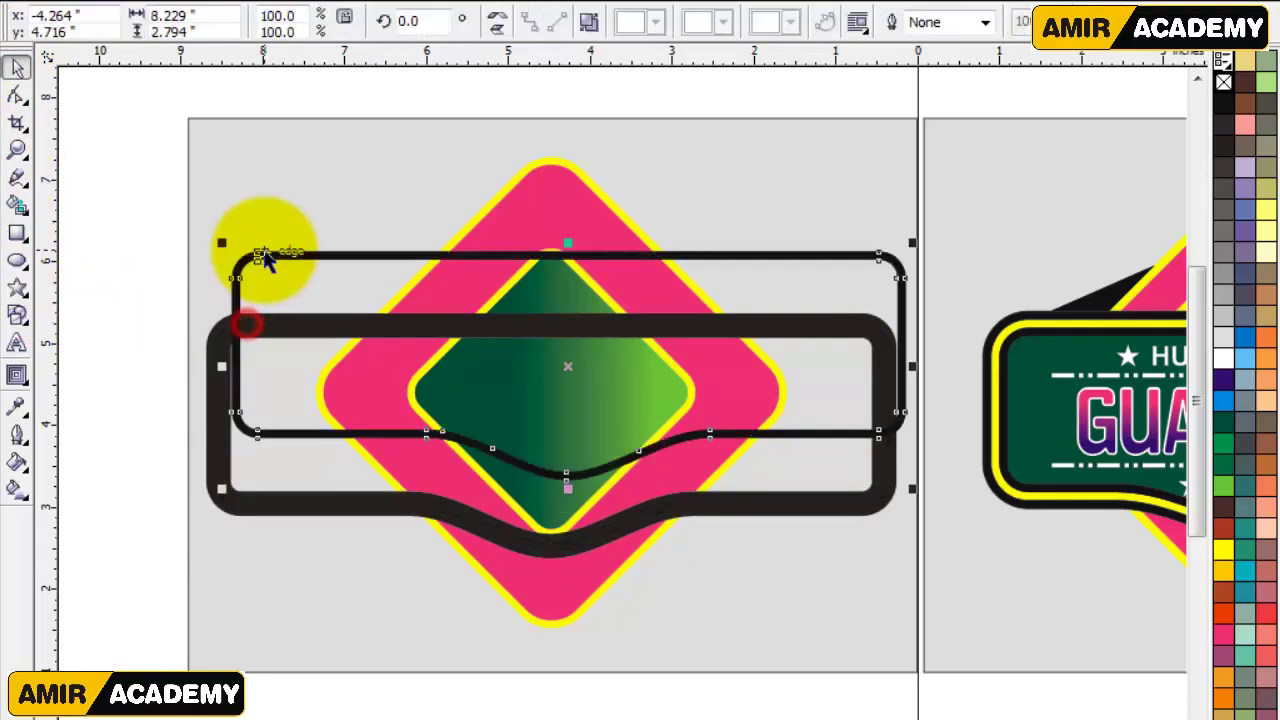
key("ctrl+z")
left_click(1223, 549)
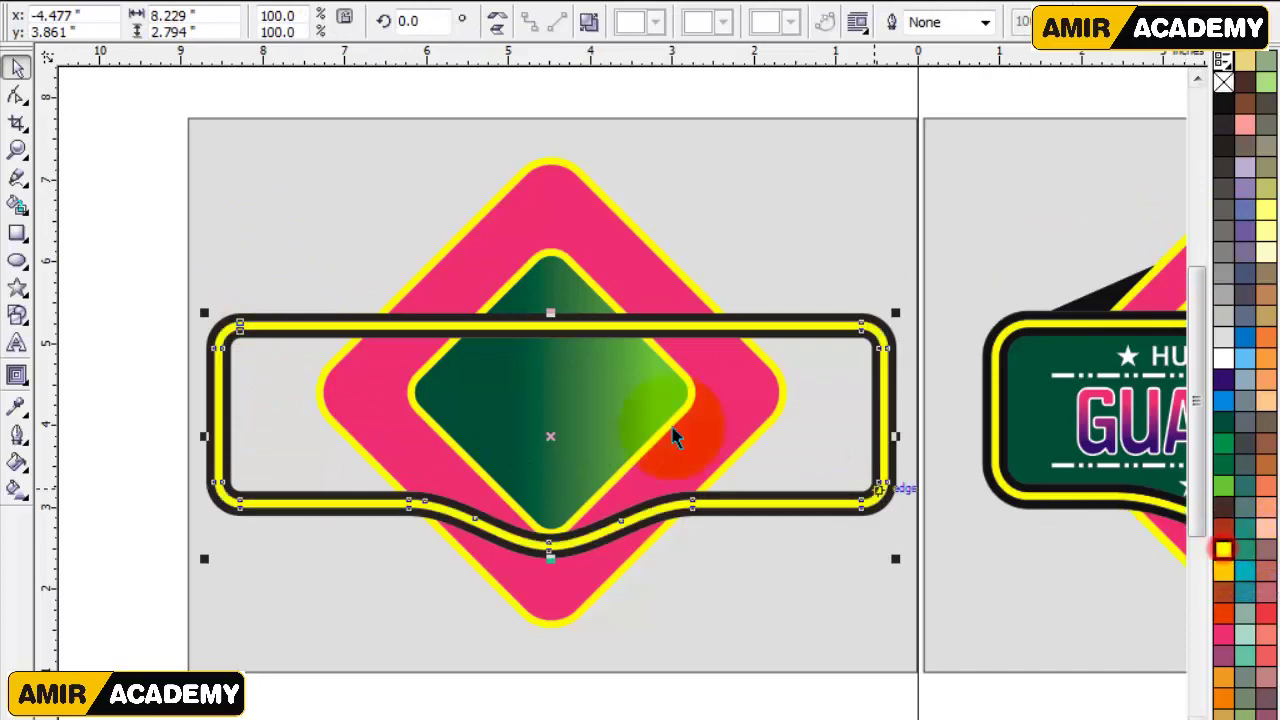
left_click(144, 276)
left_click(240, 325)
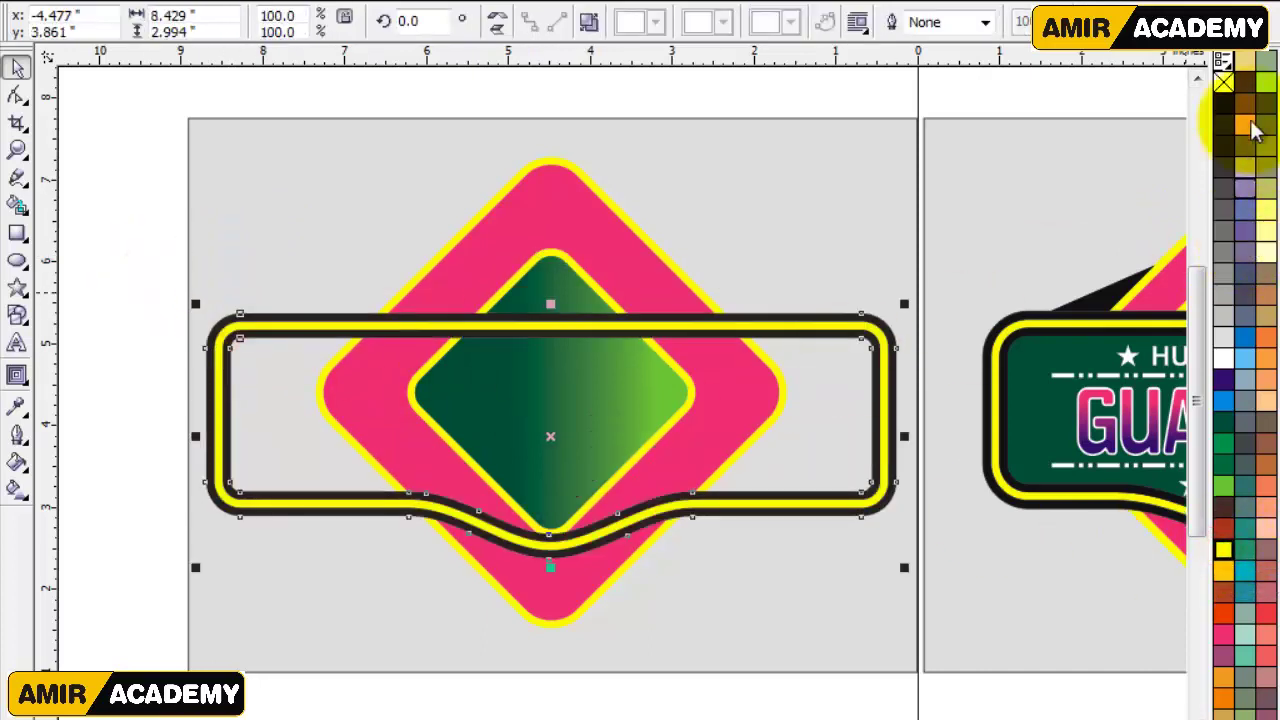
left_click(110, 323)
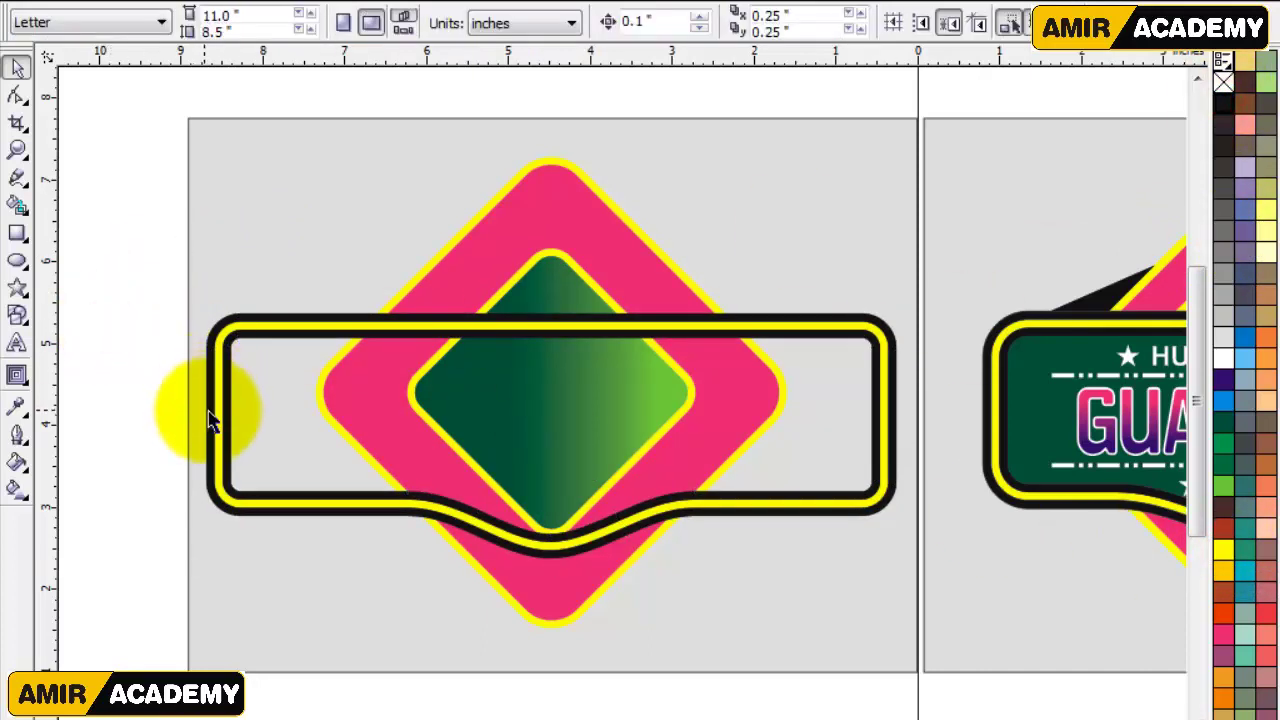
Move the banner frames off the diamonds into the empty area beside the grey background
left_click_drag(112, 271, 793, 540)
left_click_drag(924, 562, 926, 563)
key("F3")
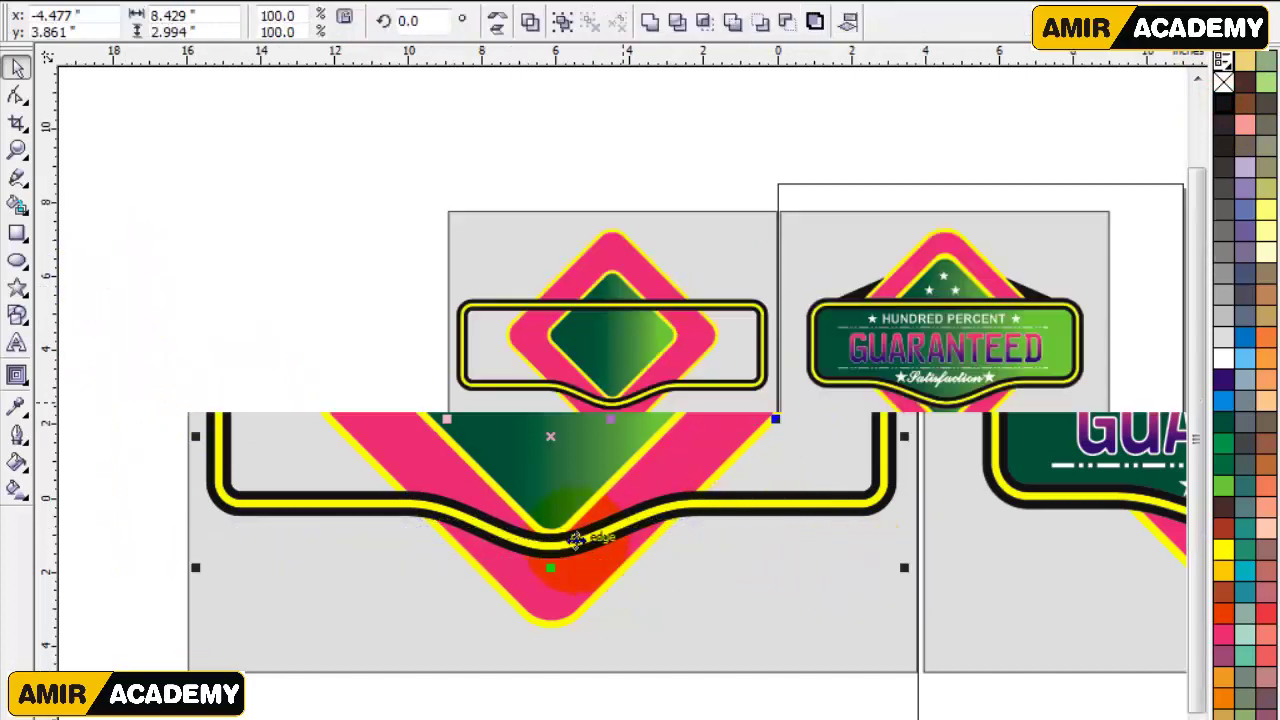
left_click_drag(611, 356, 270, 378)
left_click(258, 518)
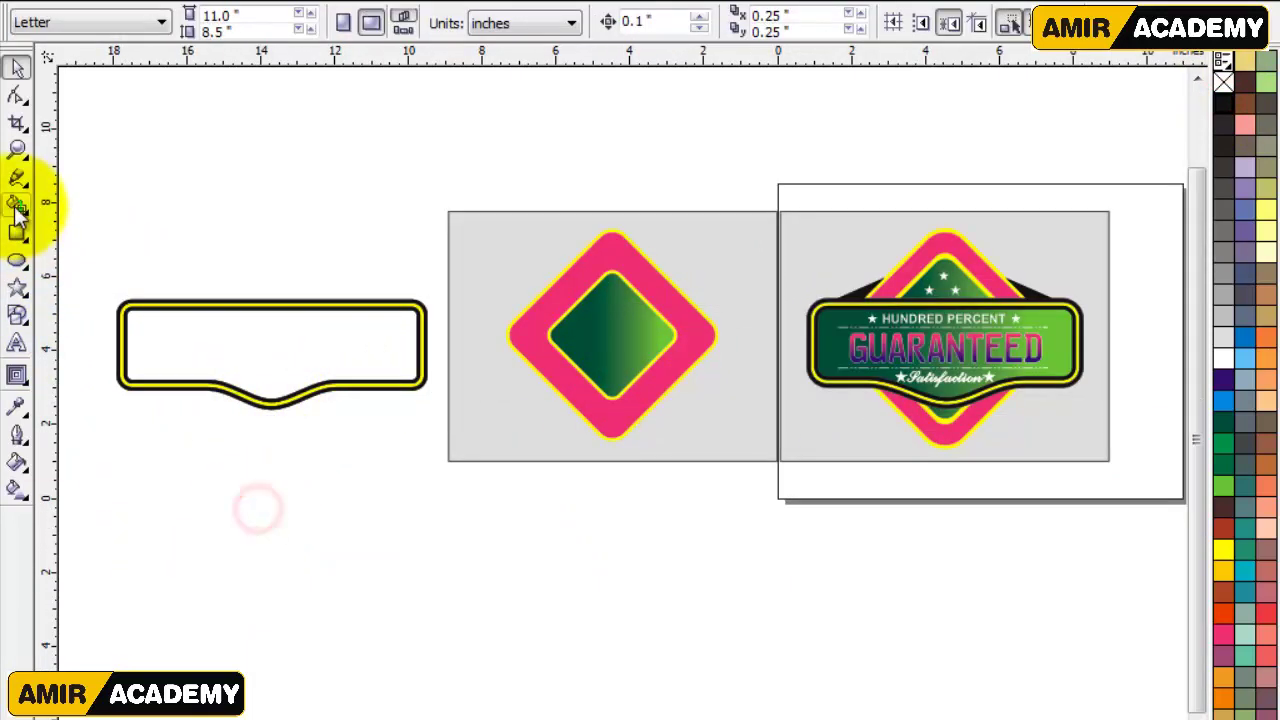
Create a filled panel inside the banner frame with Smart Fill
left_click(17, 204)
left_click(266, 366)
left_click(16, 67)
left_click(168, 206)
Group the banner parts and center them horizontally and vertically on the pink diamond
left_click_drag(96, 270, 452, 485)
left_click(626, 403, "shift")
key("c")
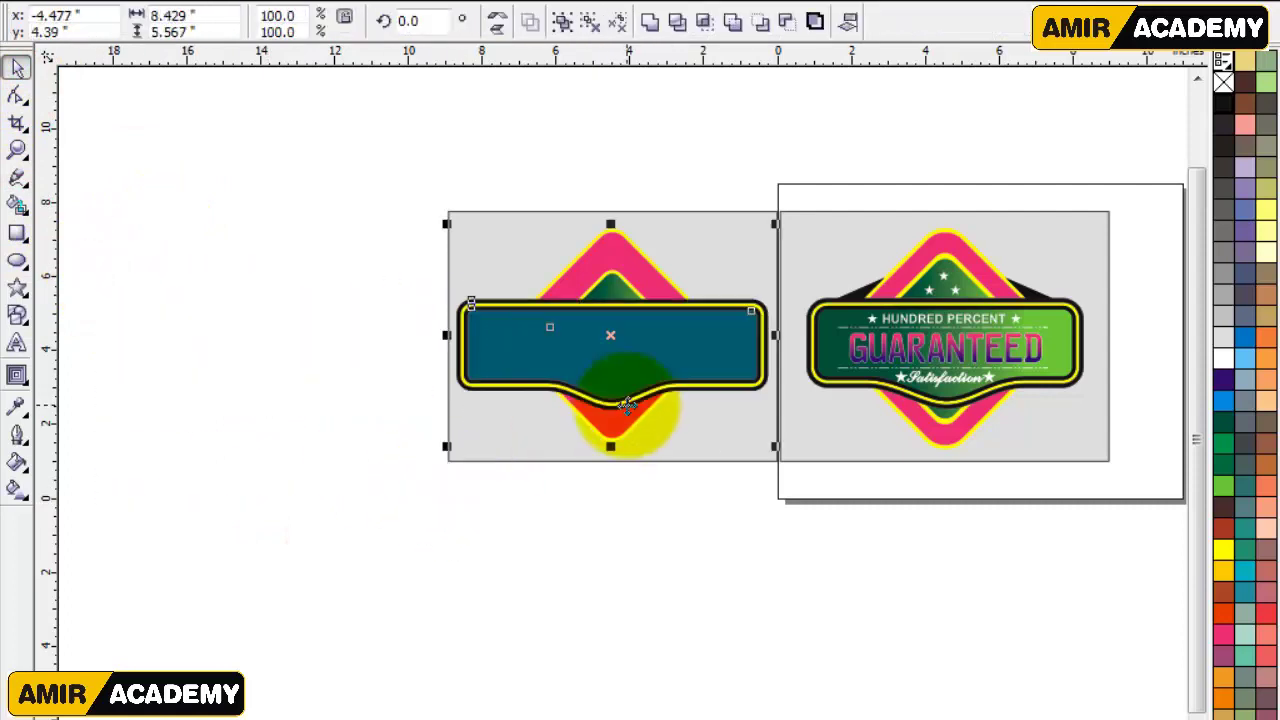
key("e")
left_click(323, 454)
Nudge the banner group down about 0.5 inch over the diamonds to match the reference badge
key("z")
left_click_drag(386, 183, 822, 497)
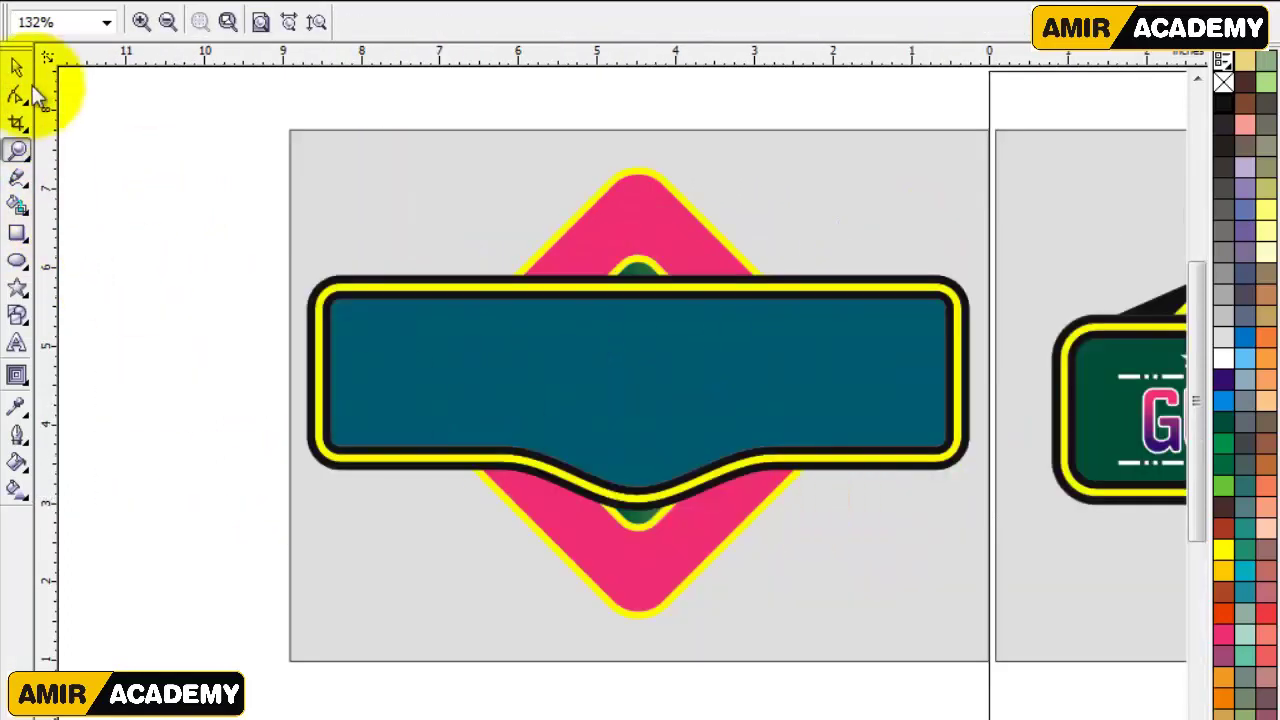
left_click(16, 67)
left_click(600, 366)
key("Down")
key("Down")
key("Down")
key("Down")
key("Down")
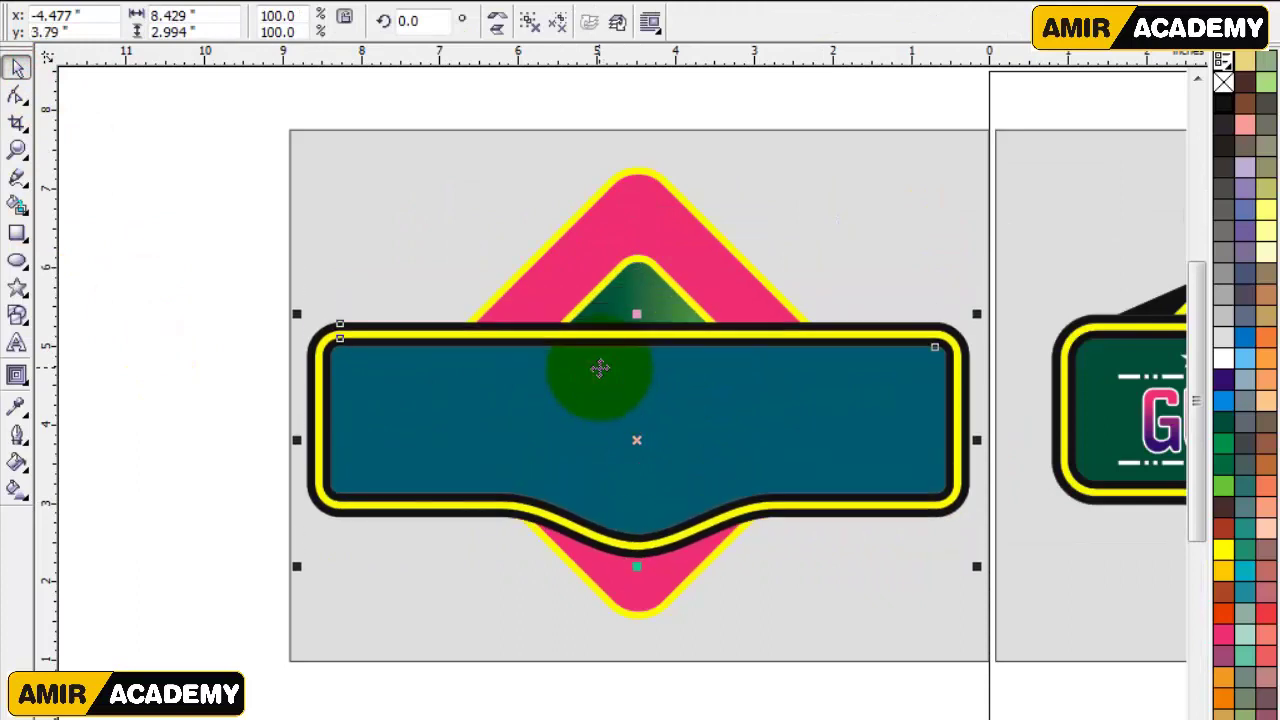
key("Down")
key("Up")
key("Up")
left_click(200, 381)
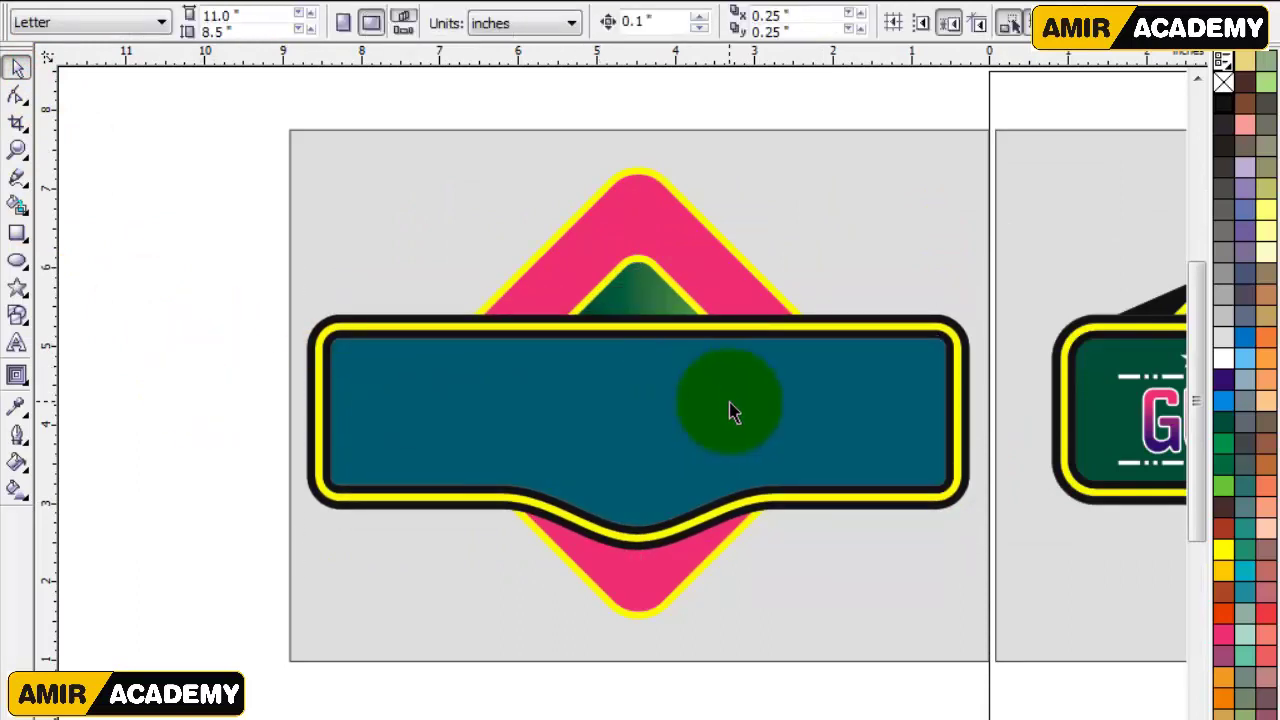
scroll(537, 403, "down", 2)
scroll(584, 410, "up", 2)
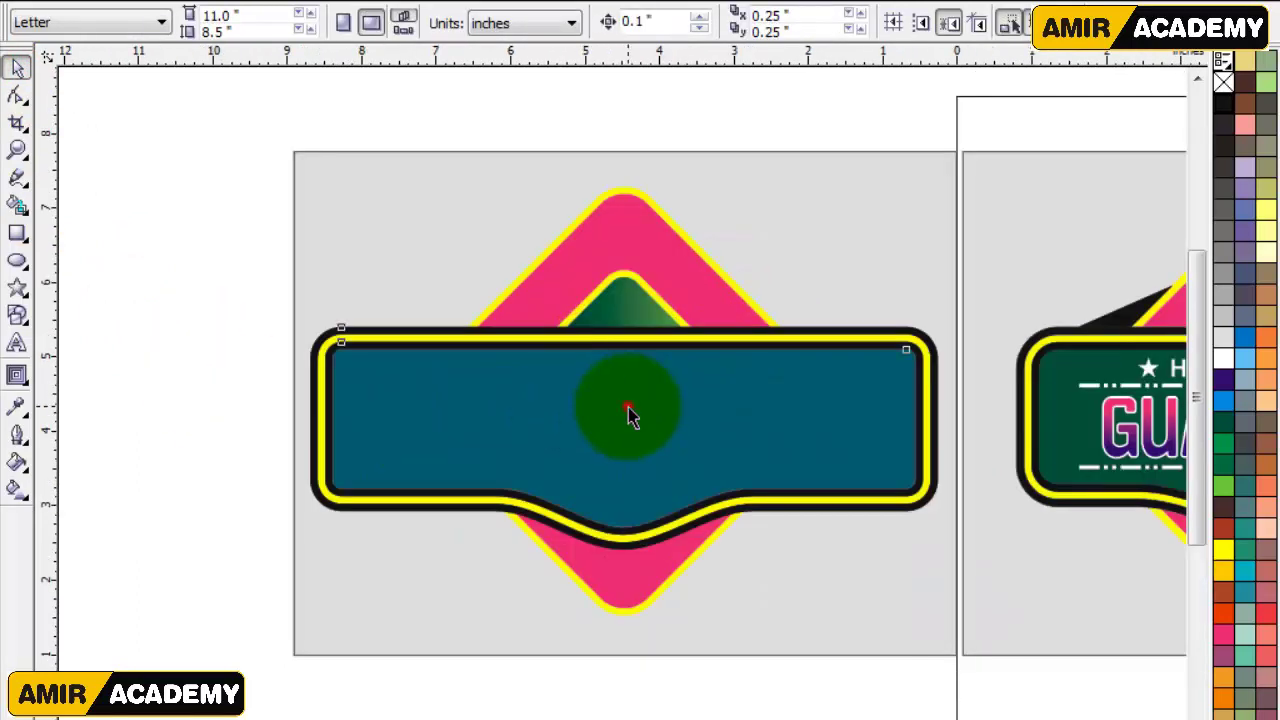
Scale the banner group down proportionally to about 6.33 inches wide and nudge it vertically into place over the diamonds
left_click(937, 572)
left_click_drag(942, 560, 893, 545)
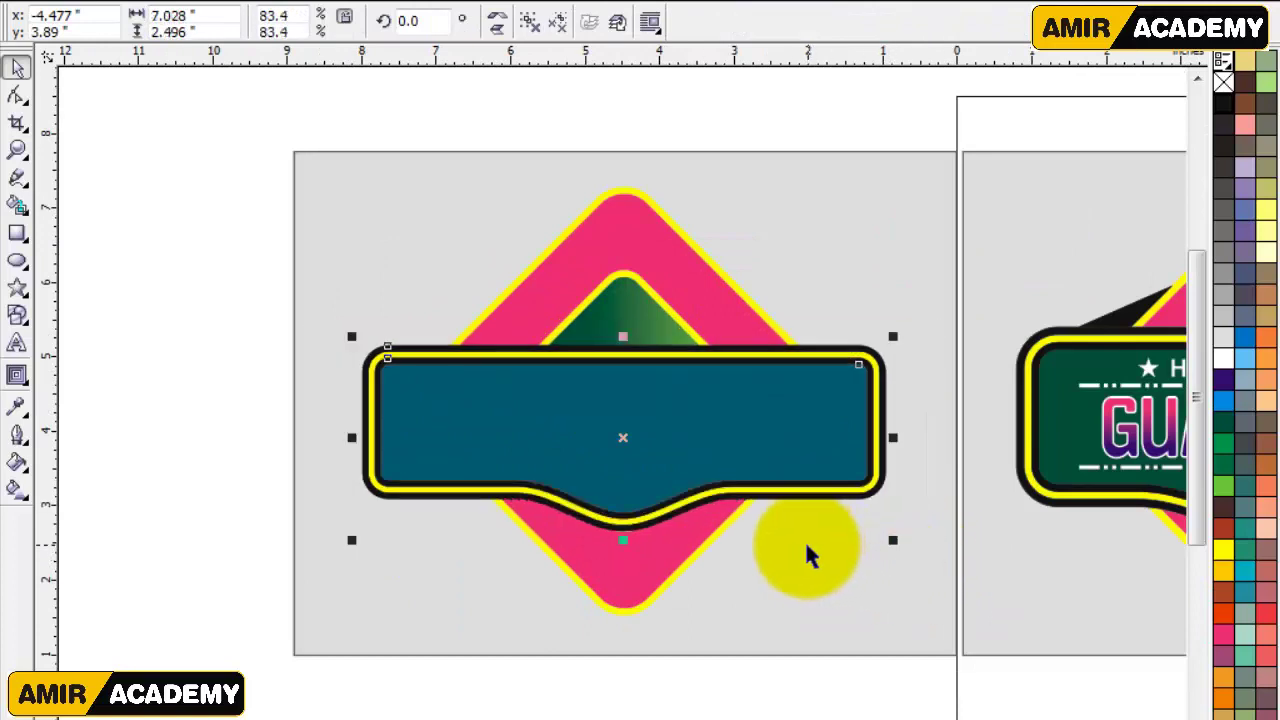
key("Up")
key("Up")
key("Up")
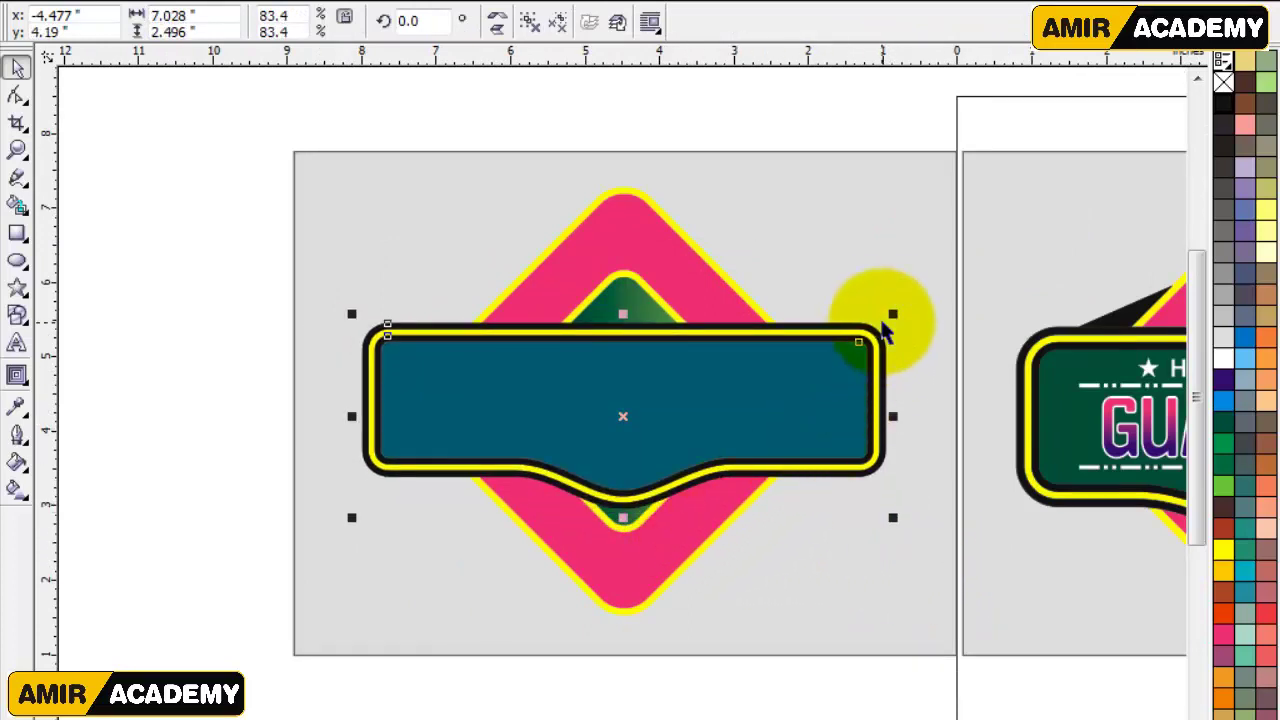
left_click_drag(889, 313, 863, 322)
key("Down")
key("Down")
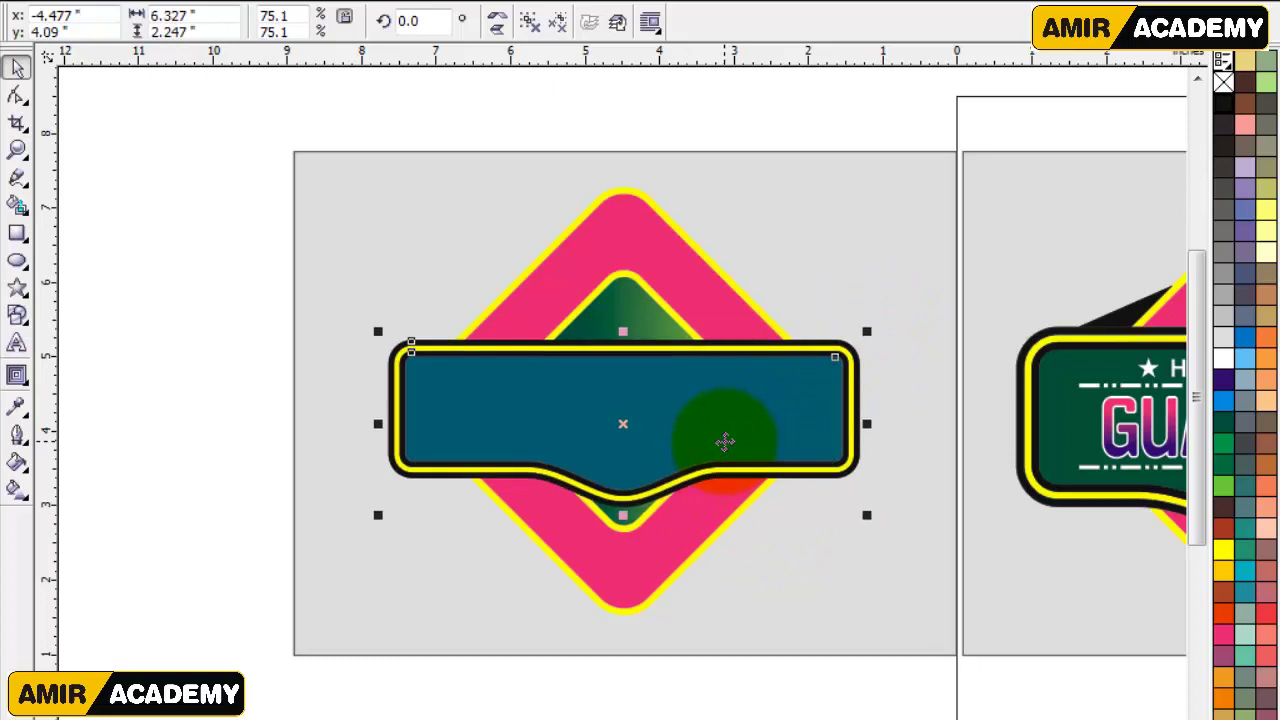
left_click(120, 503)
Ungroup the banner and fill its inner panel with dark green
key("z")
left_click_drag(271, 146, 922, 641)
left_click(16, 70)
left_click(120, 374)
left_click(803, 489)
left_click(529, 26)
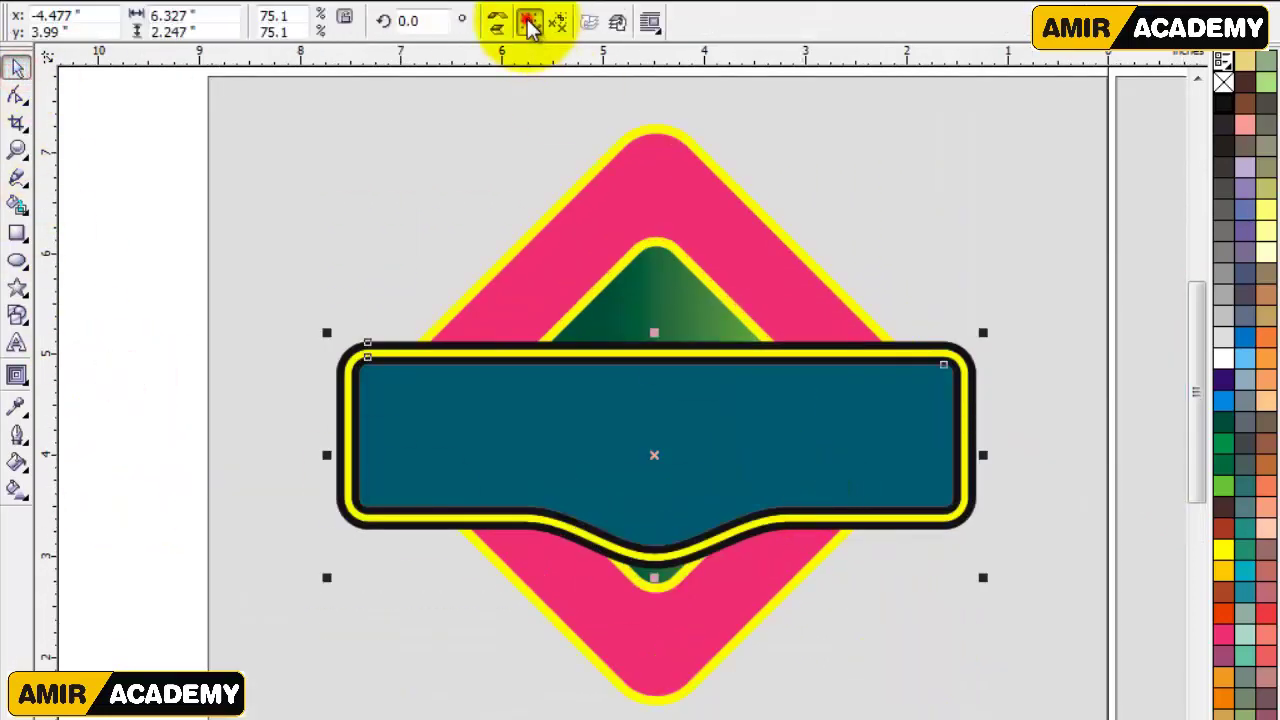
left_click(113, 440)
left_click_drag(691, 434, 770, 427)
key("ctrl+z")
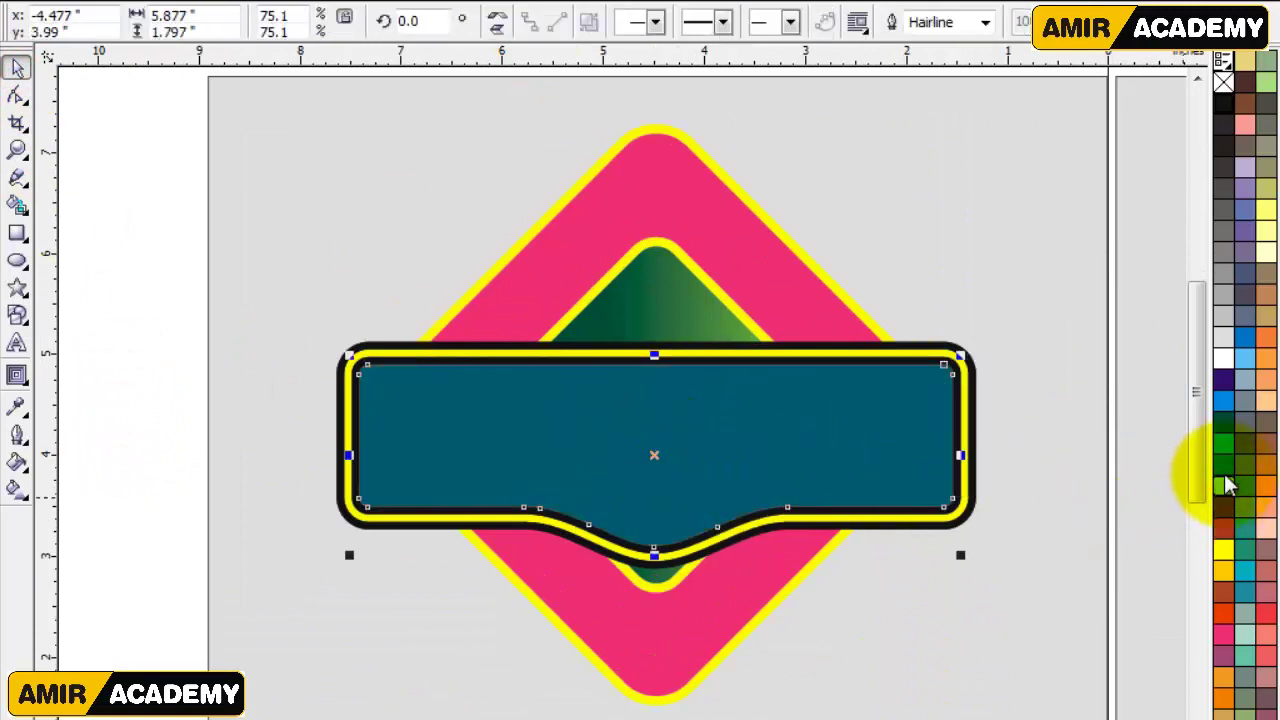
left_click(1223, 423)
Apply a horizontal linear gradient from dark green to light green across the banner's inner panel
left_click(17, 489)
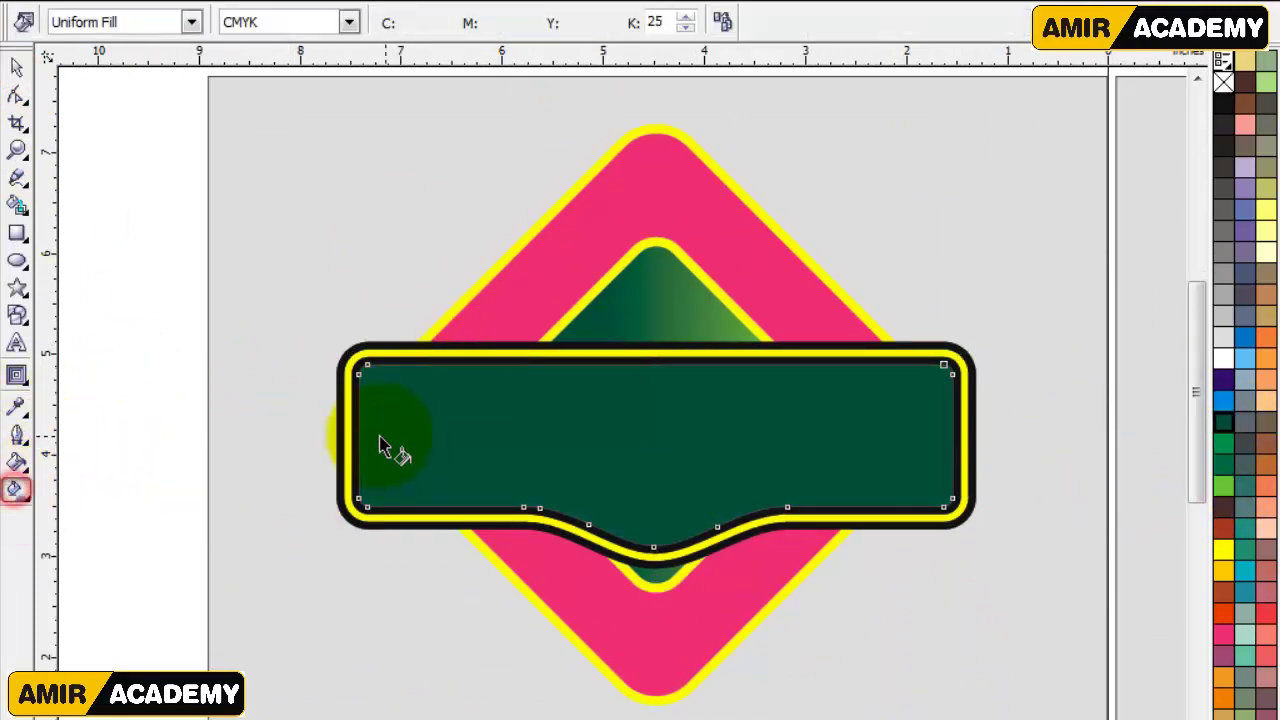
left_click_drag(925, 447, 928, 430)
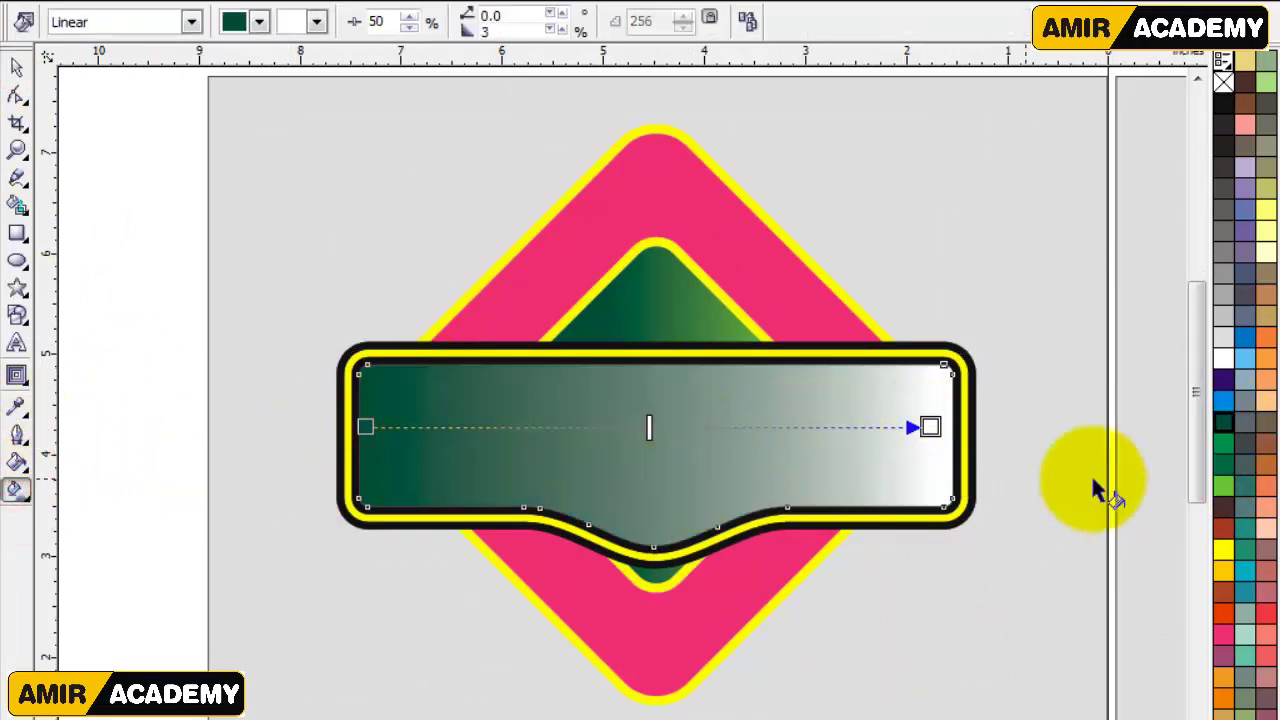
left_click_drag(1223, 490, 930, 428)
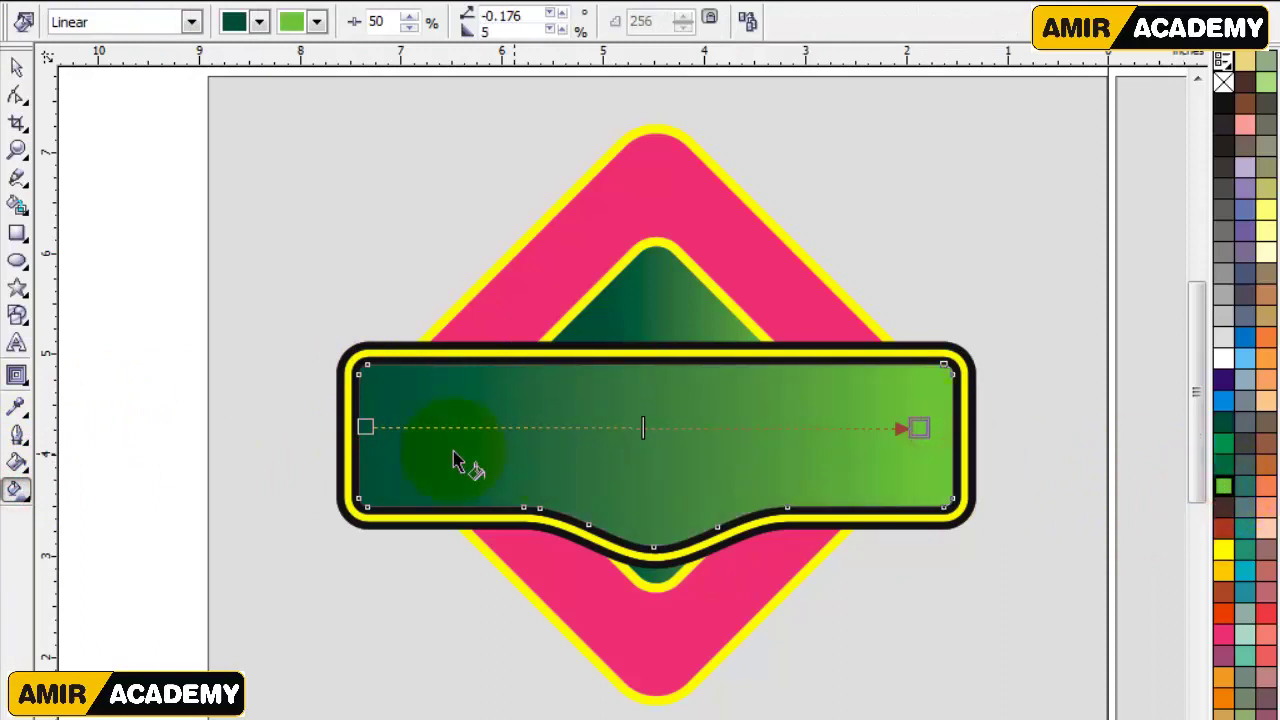
Reverse the panel's gradient so light green starts at its left end and dark green covers the right side
left_click_drag(439, 427, 405, 437)
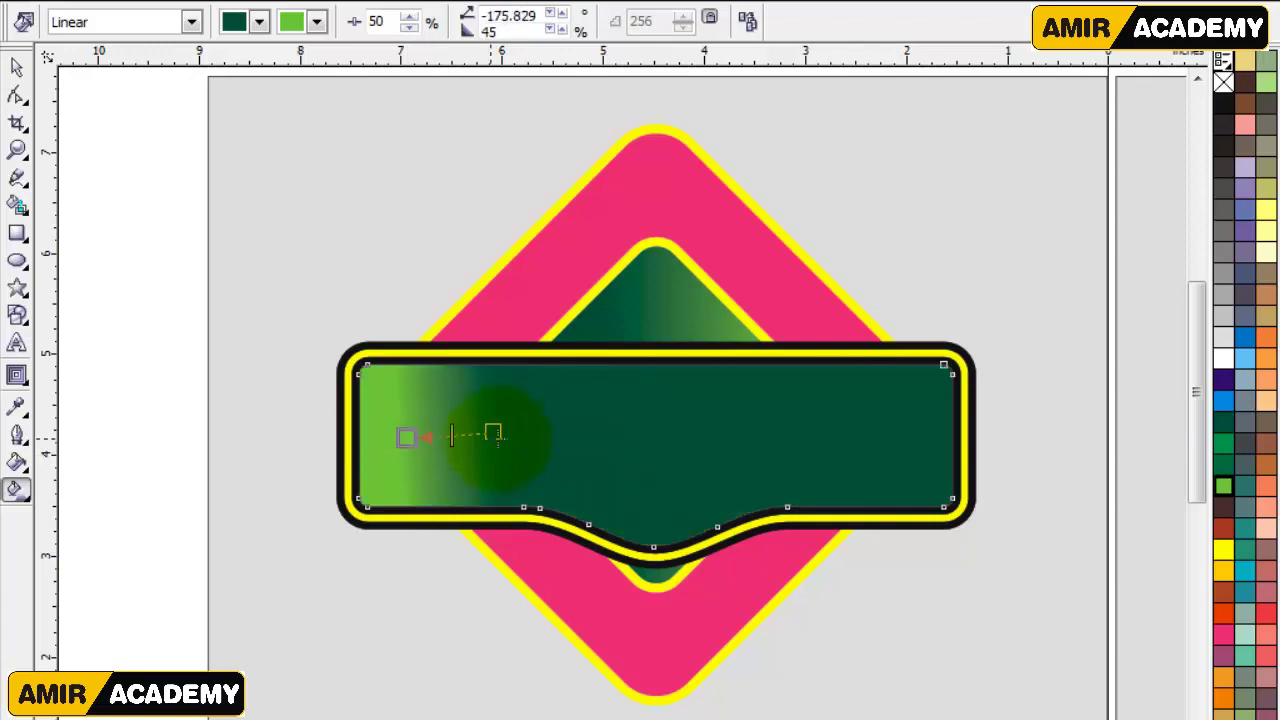
left_click_drag(929, 420, 930, 421)
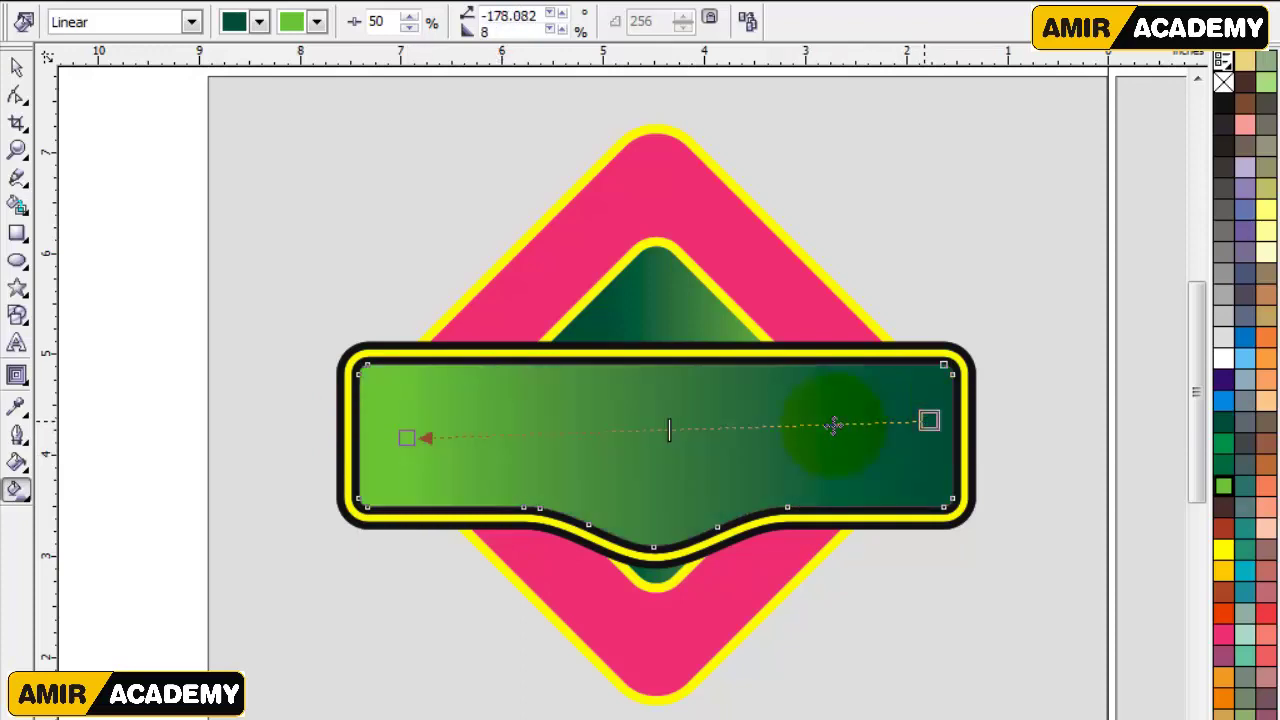
left_click_drag(396, 430, 374, 423)
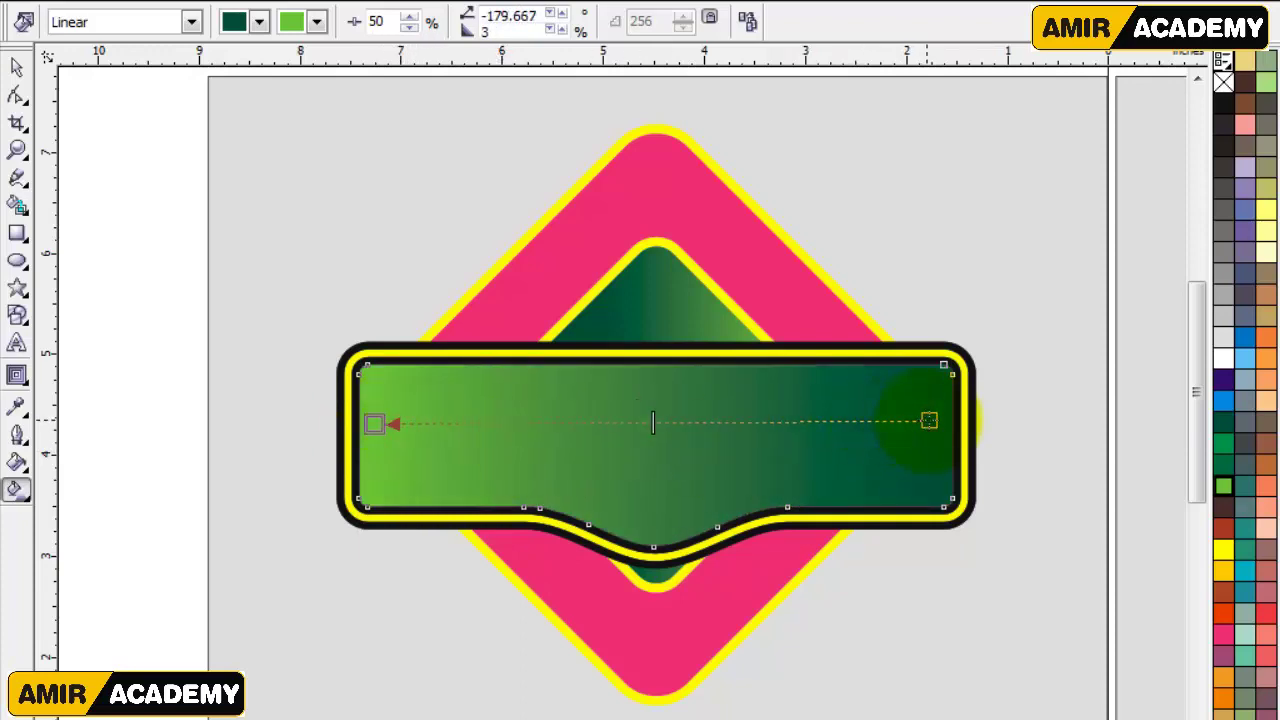
left_click_drag(929, 421, 833, 419)
left_click(17, 66)
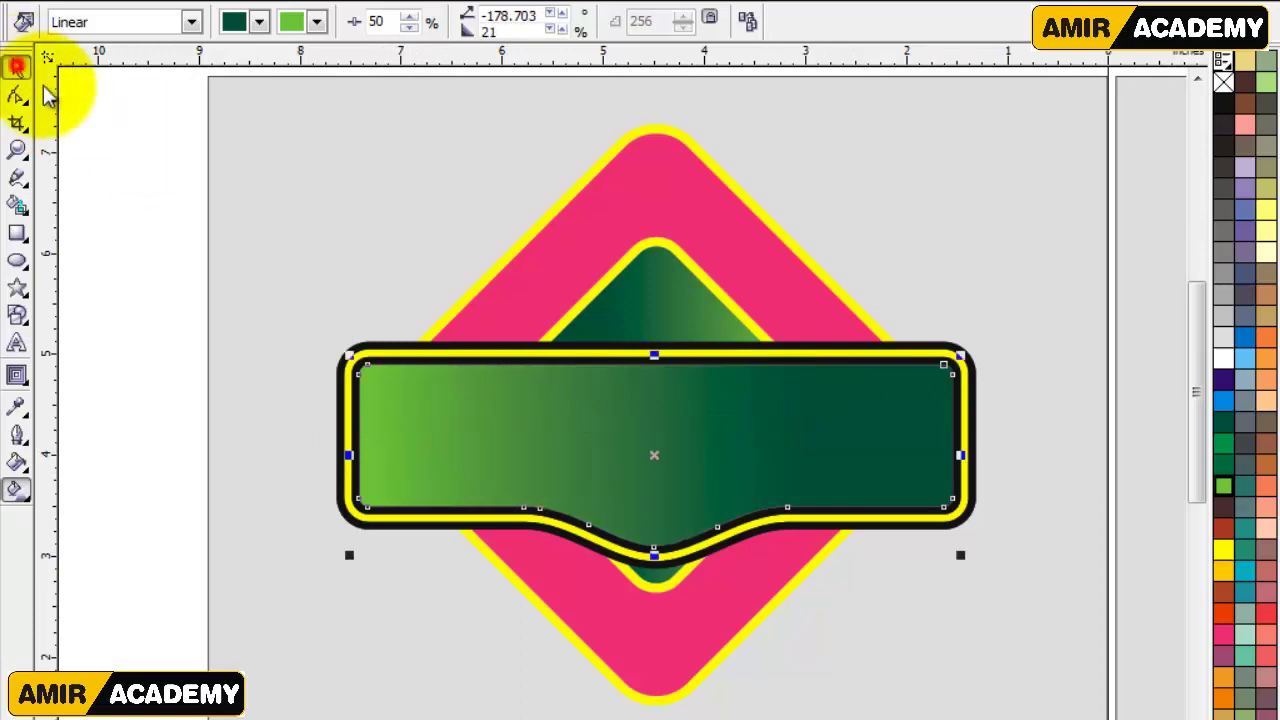
left_click(135, 272)
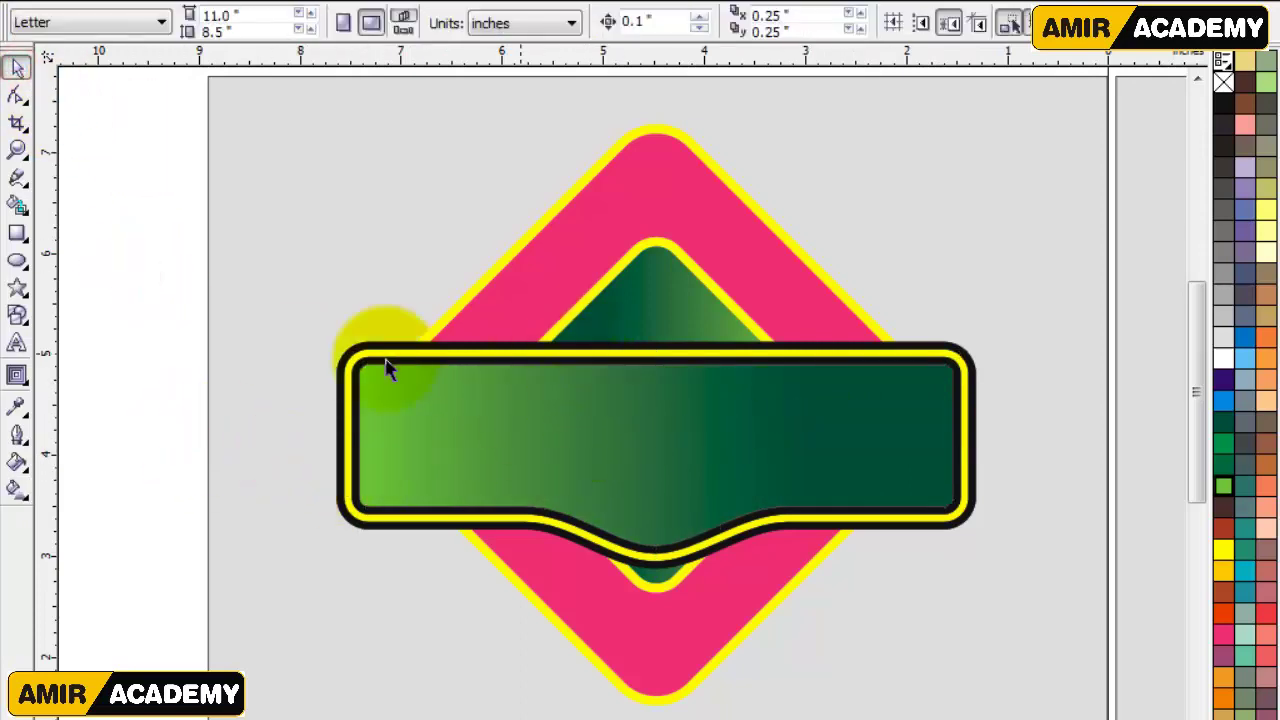
Draw a five-pointed star about 0.24 inch wide in the green diamond, filled white with no outline
left_click(17, 288)
key("z")
left_click_drag(523, 234, 777, 371)
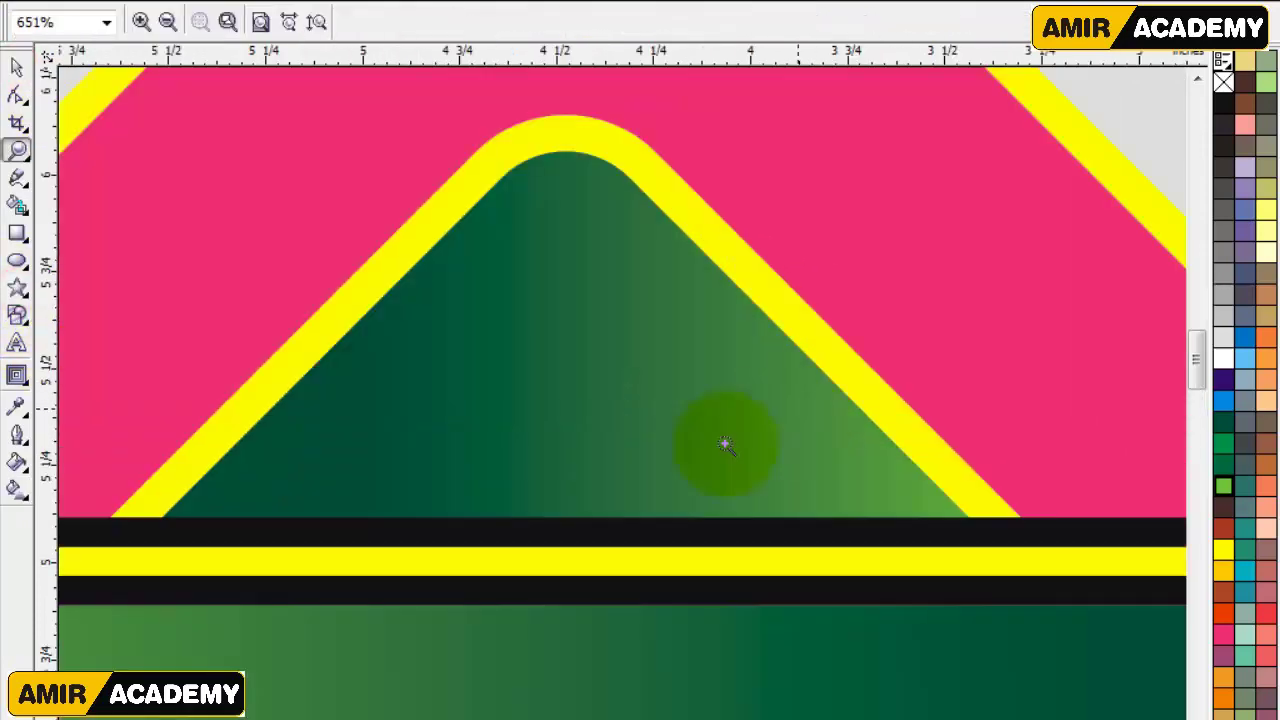
left_click(26, 296)
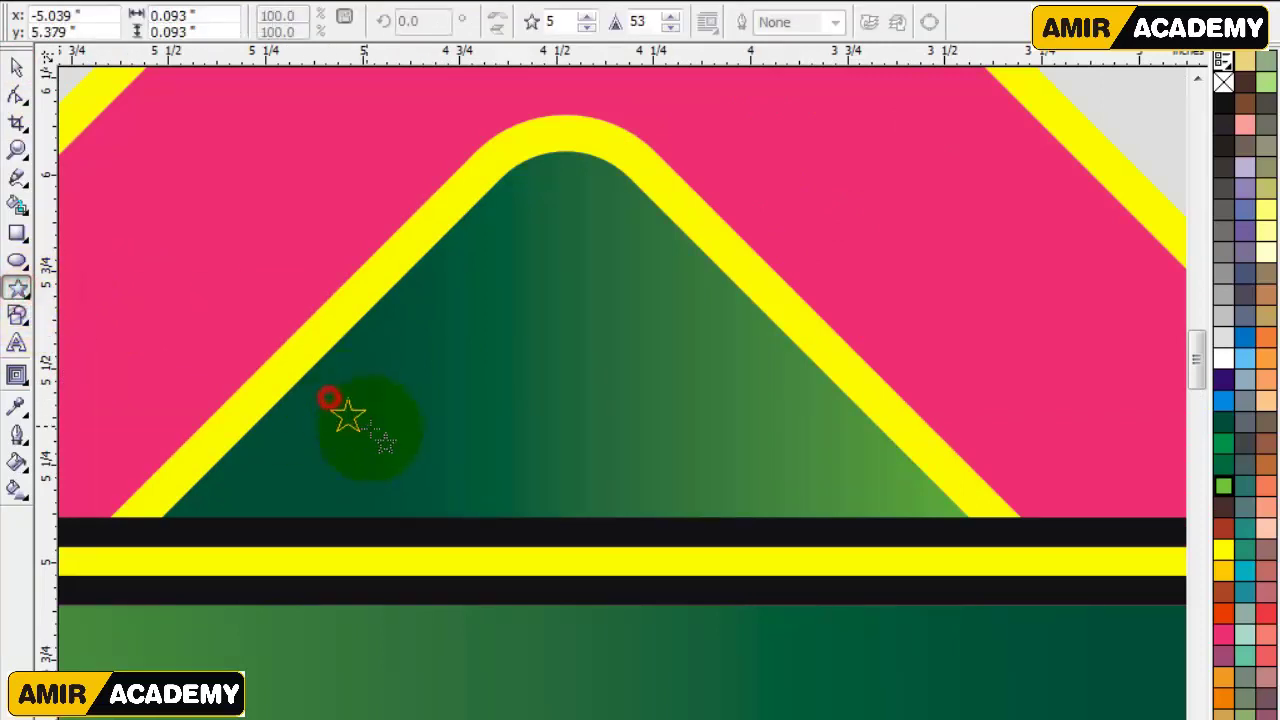
left_click_drag(432, 478, 430, 490)
left_click(1224, 358)
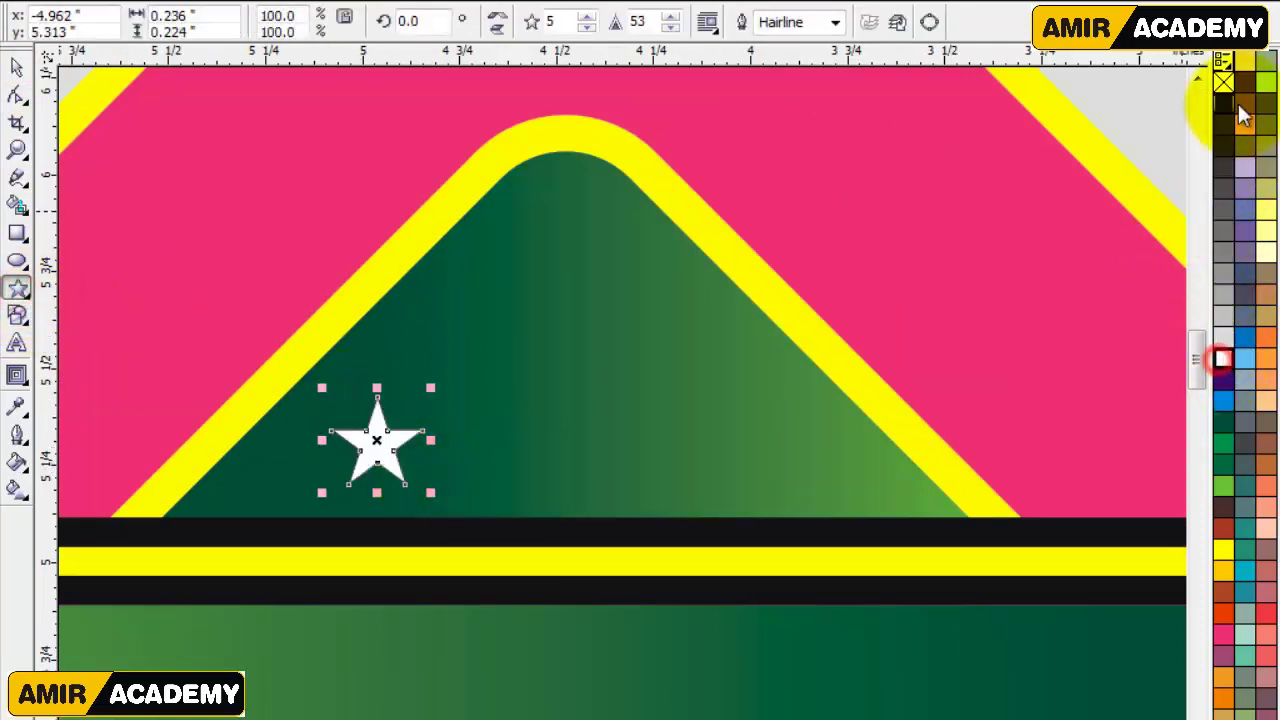
right_click(1223, 82)
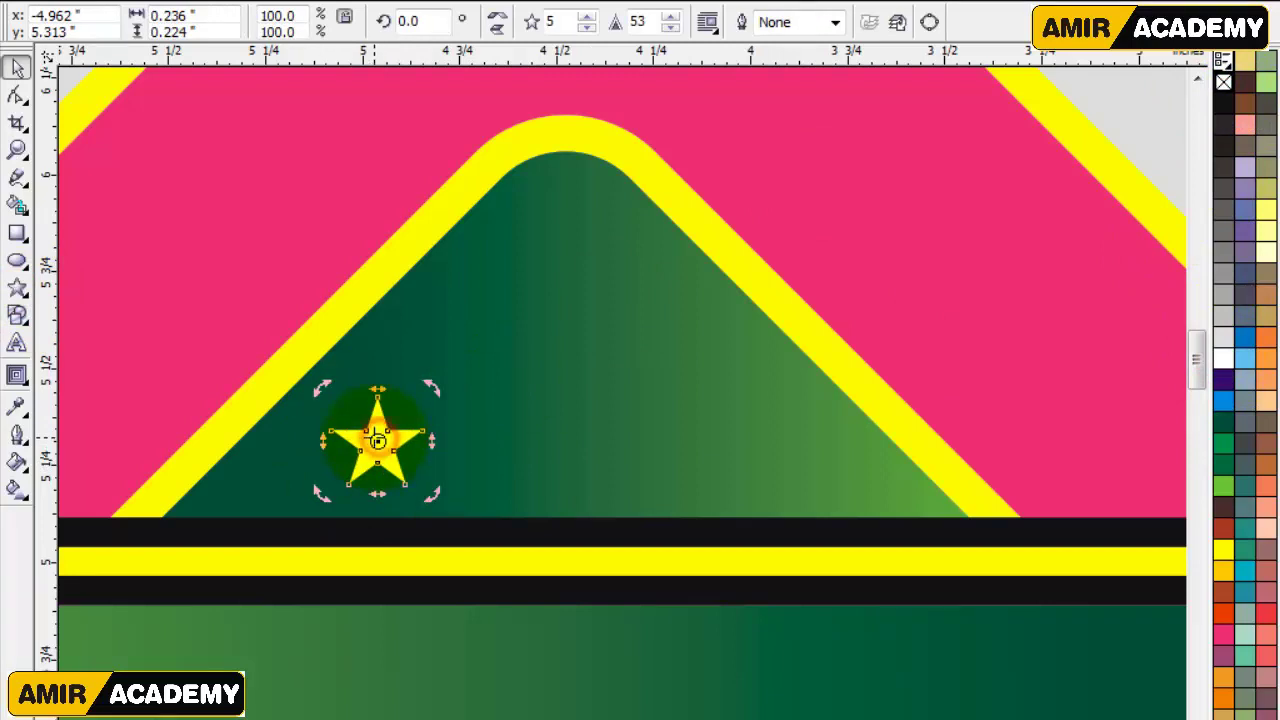
Reposition the white star and duplicate it to form a triangle of three stars in the green diamond
left_click_drag(405, 446, 404, 447)
left_click_drag(404, 447, 617, 451)
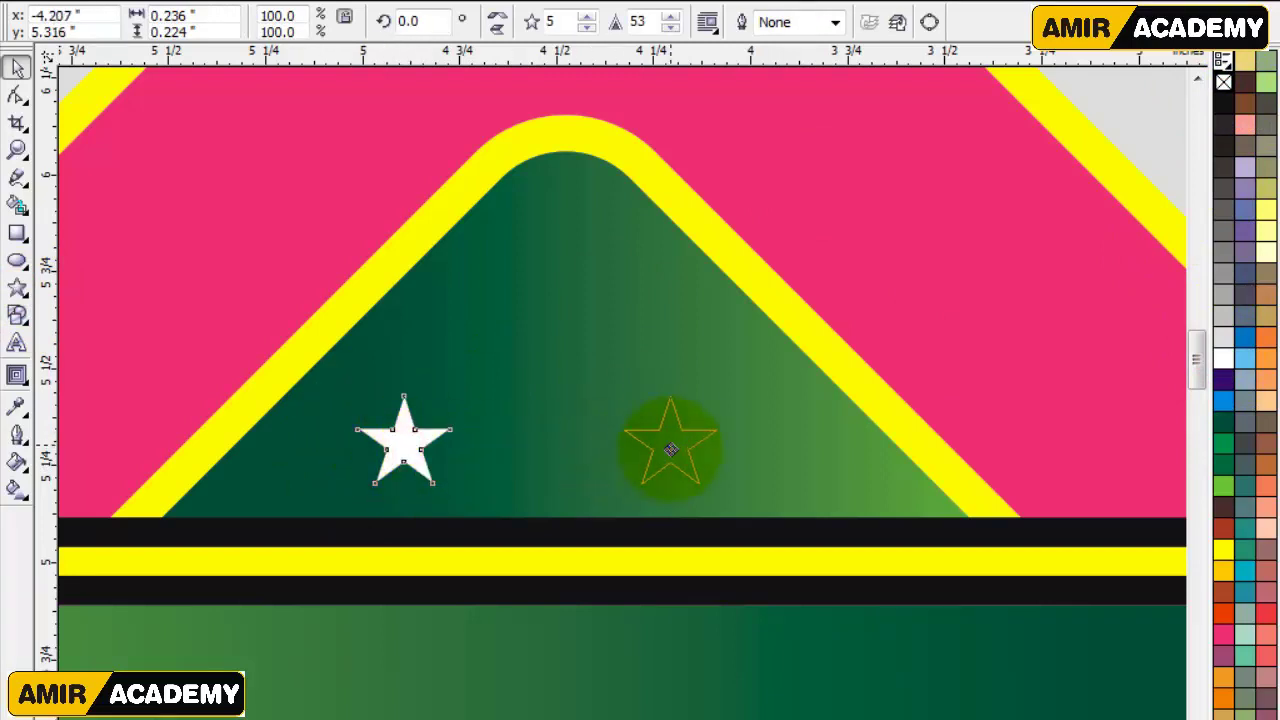
scroll(563, 337, "down", 4)
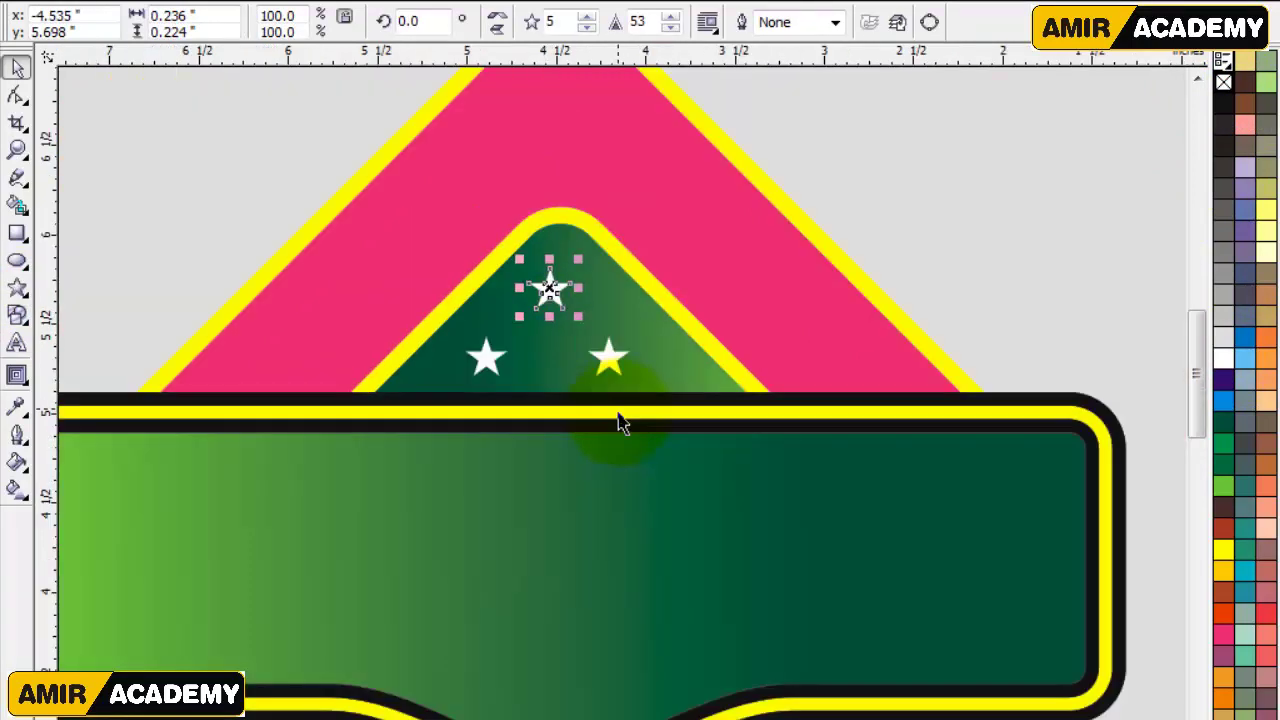
left_click(147, 530)
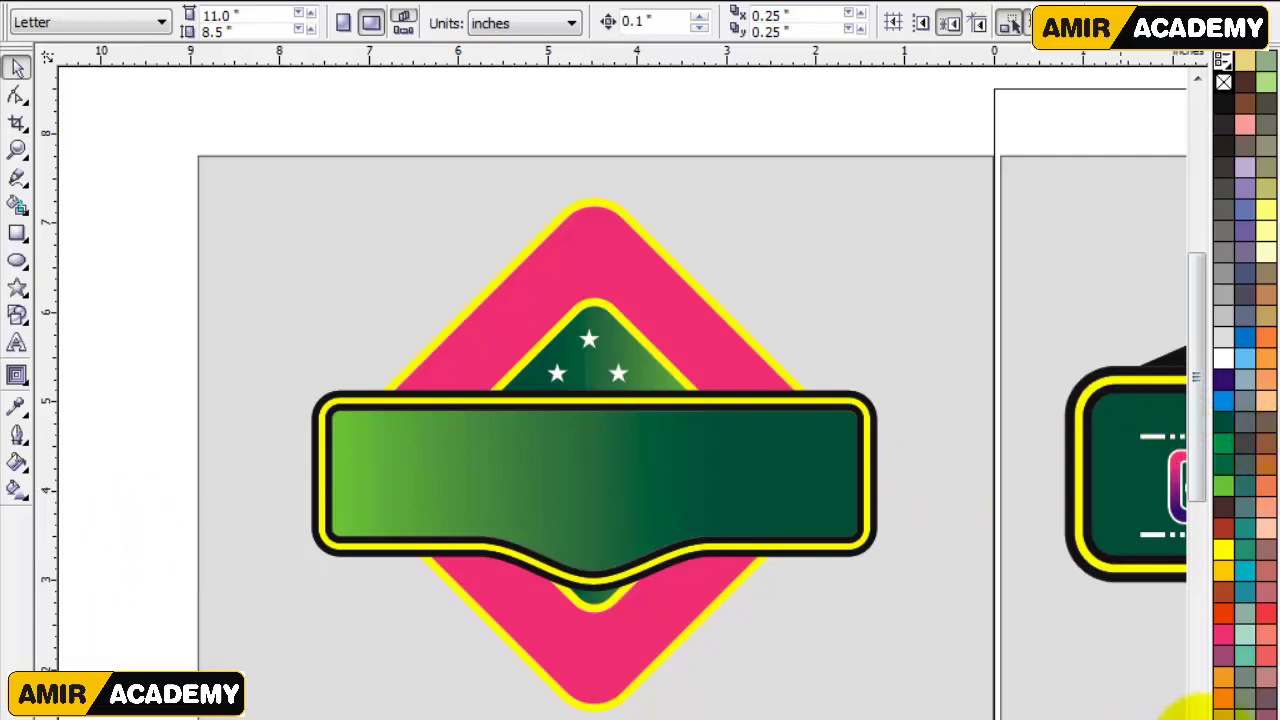
Copy the "HUNDRED PERCENT", "GUARANTEED" and "Satisfaction" lettering from the reference badge into the new banner
left_click(1175, 716)
left_click_drag(1040, 416, 216, 437)
left_click(586, 514)
left_click(598, 640)
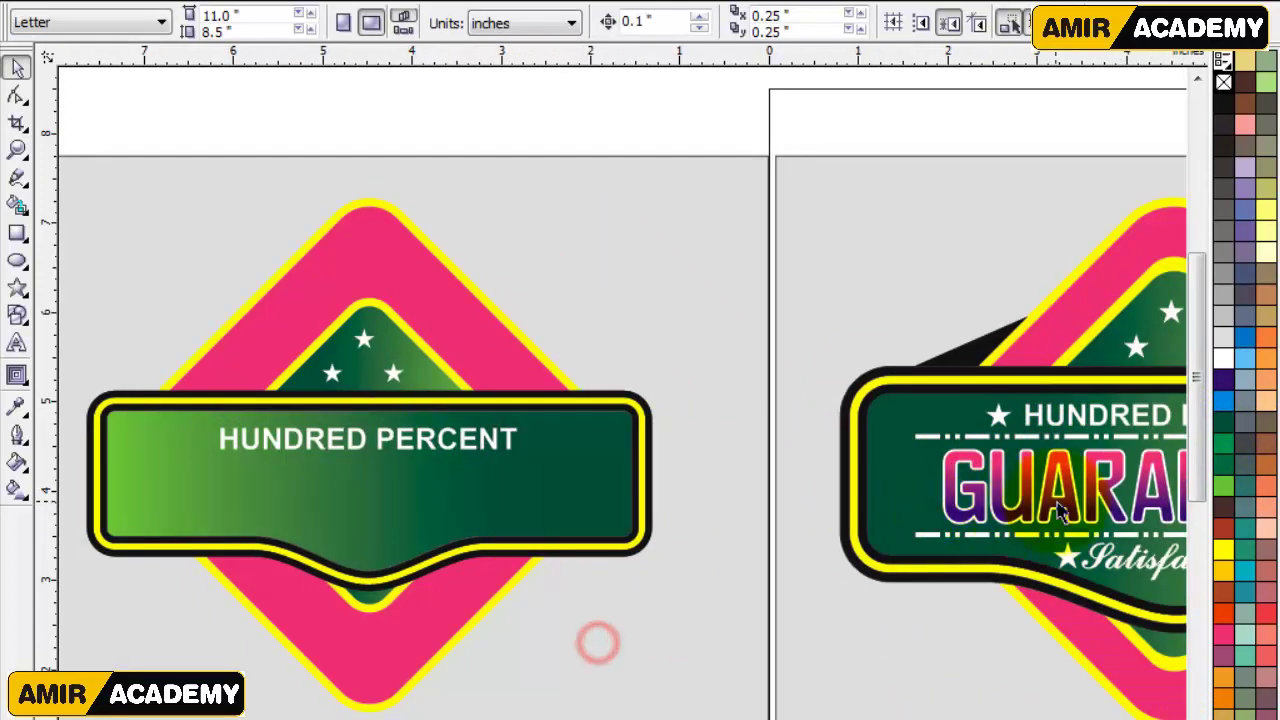
left_click_drag(1060, 510, 260, 510)
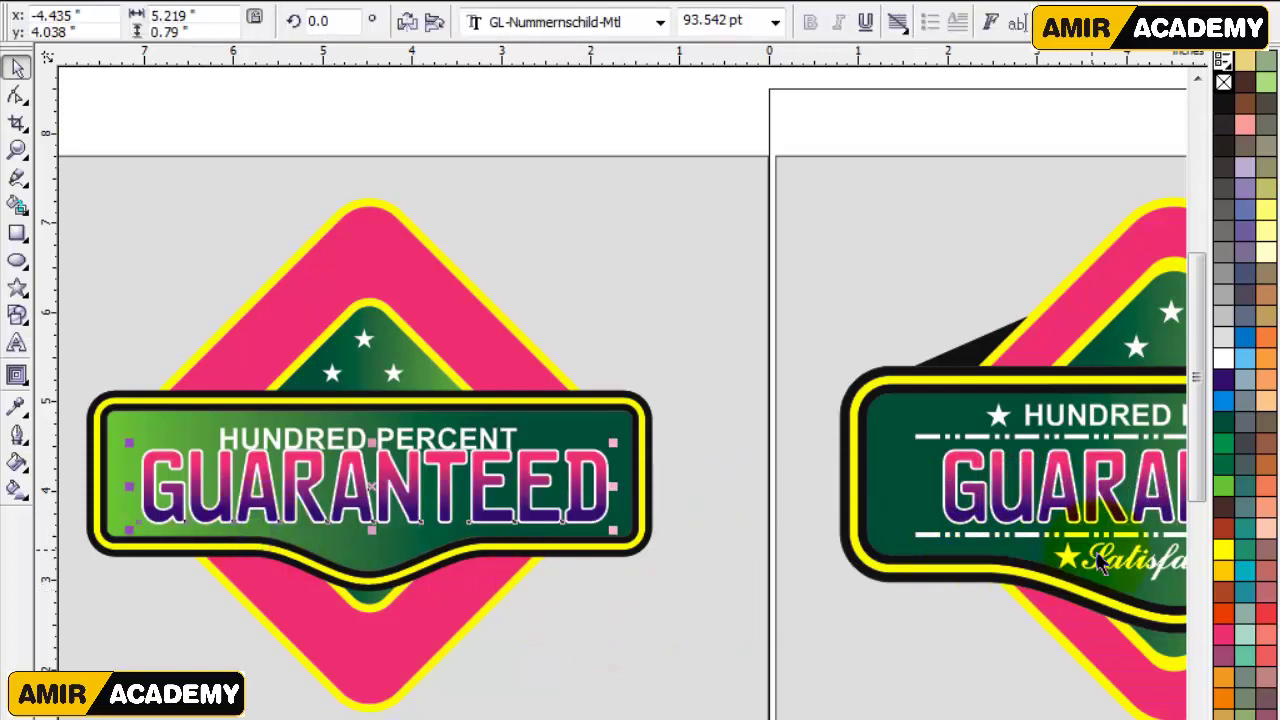
left_click_drag(1100, 562, 300, 543)
scroll(686, 348, "up", 2)
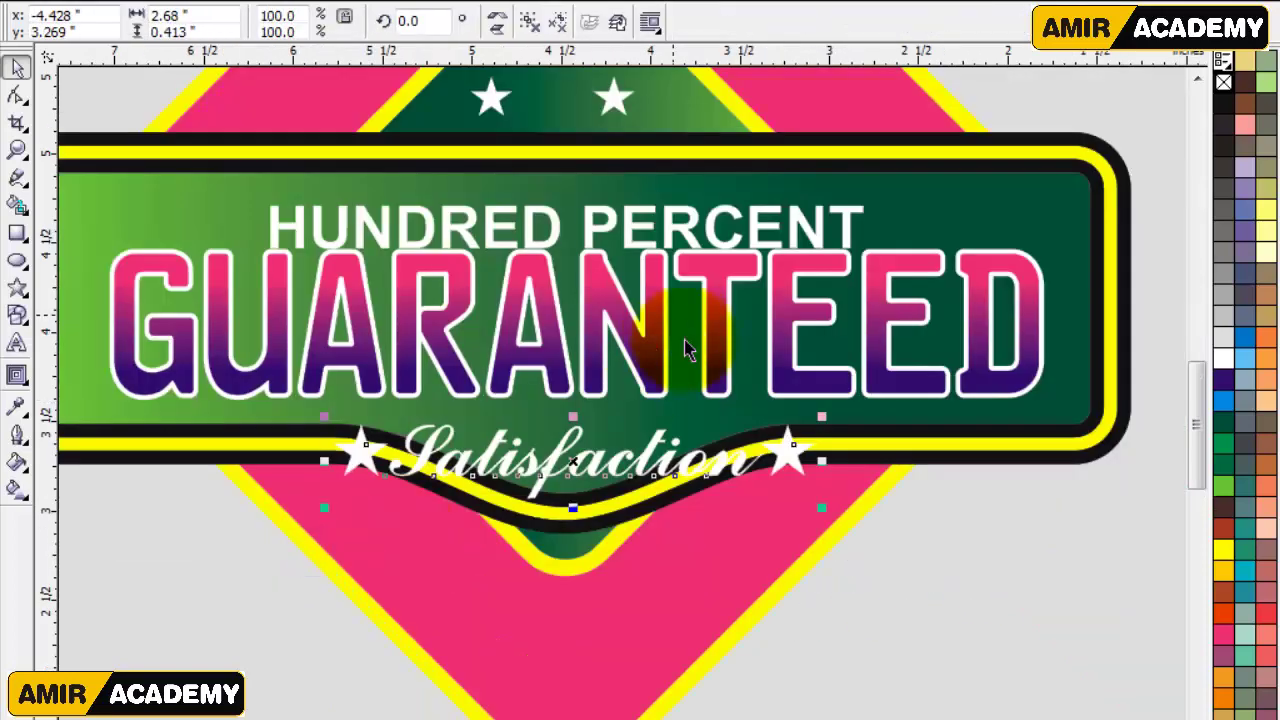
Shrink the "HUNDRED PERCENT" text and place it above "GUARANTEED" inside the green panel
left_click(728, 214)
left_click_drag(728, 214, 728, 186)
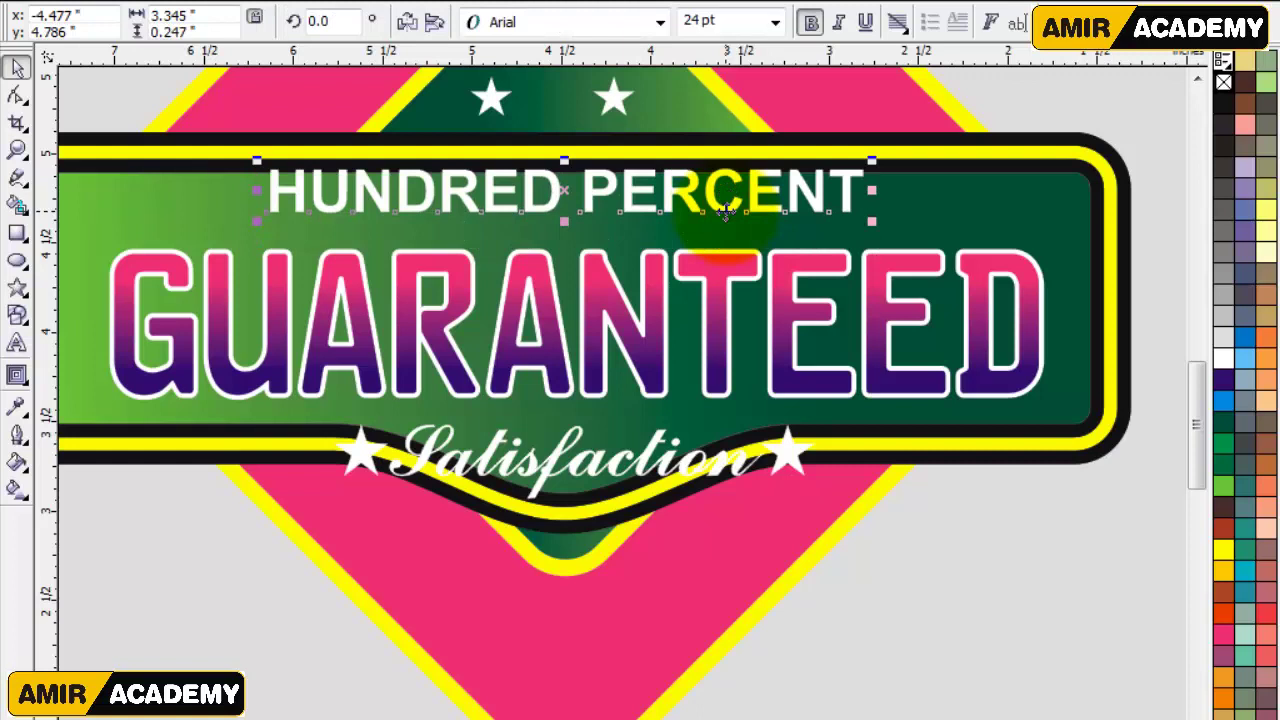
left_click_drag(860, 218, 797, 215)
left_click_drag(595, 193, 595, 208)
left_click(852, 221)
left_click(908, 537)
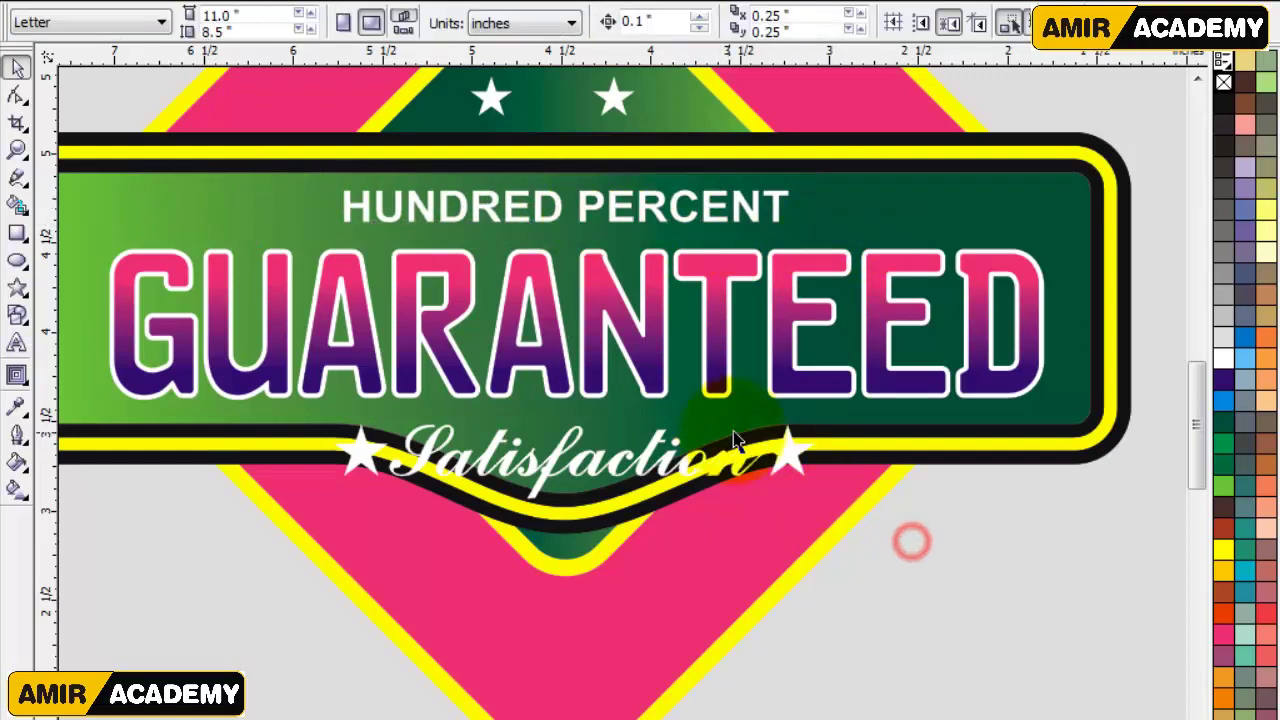
Scale "GUARANTEED" to about 3.88 inches wide and move it up beneath "HUNDRED PERCENT"
left_click(728, 329)
left_click_drag(1047, 398, 909, 403)
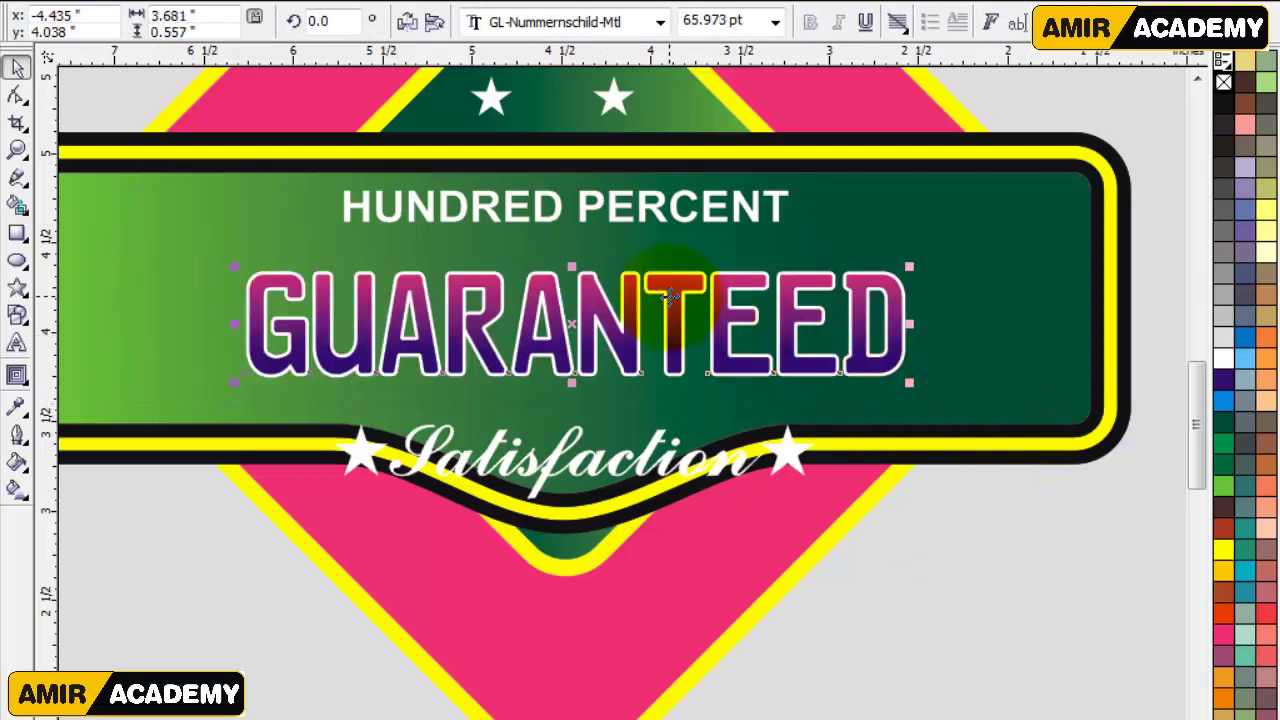
left_click_drag(672, 306, 648, 284)
left_click_drag(889, 243, 903, 237)
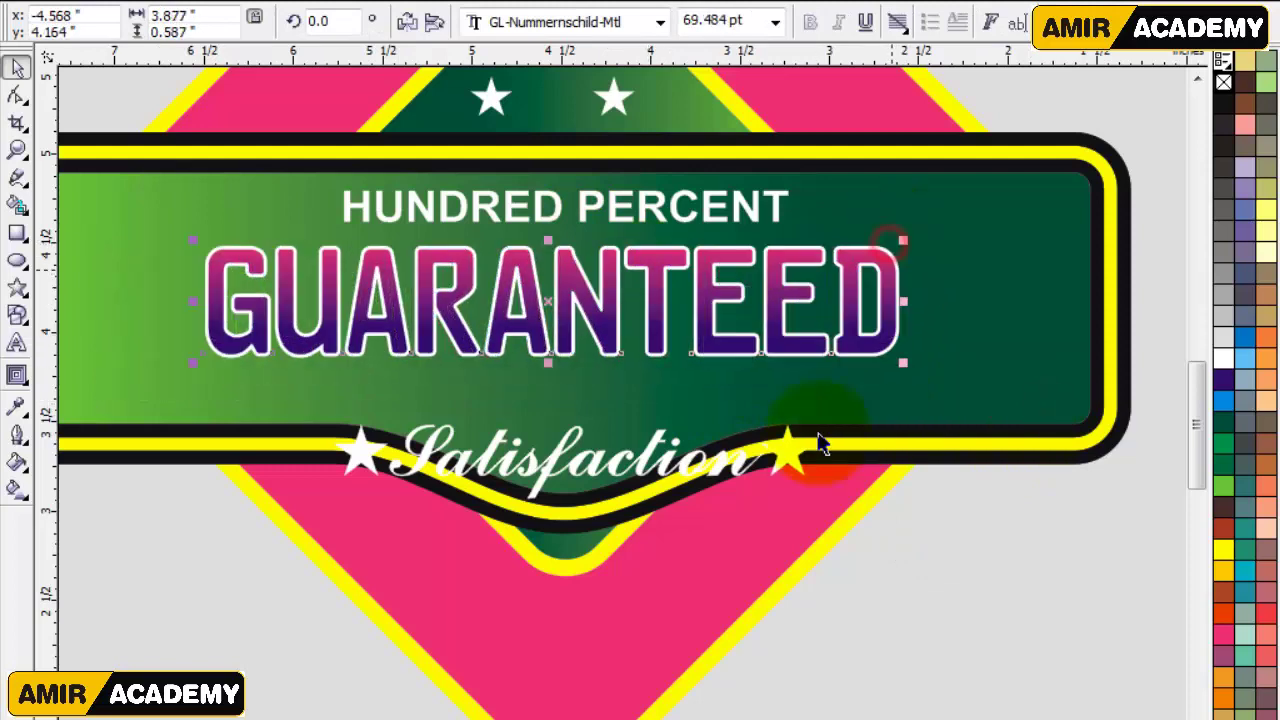
Scale the starred "Satisfaction" line to about 1.8 inches wide above the banner's lower curve, and set the nudge distance to 0.01 inch
left_click(620, 470)
left_click_drag(820, 508, 655, 462)
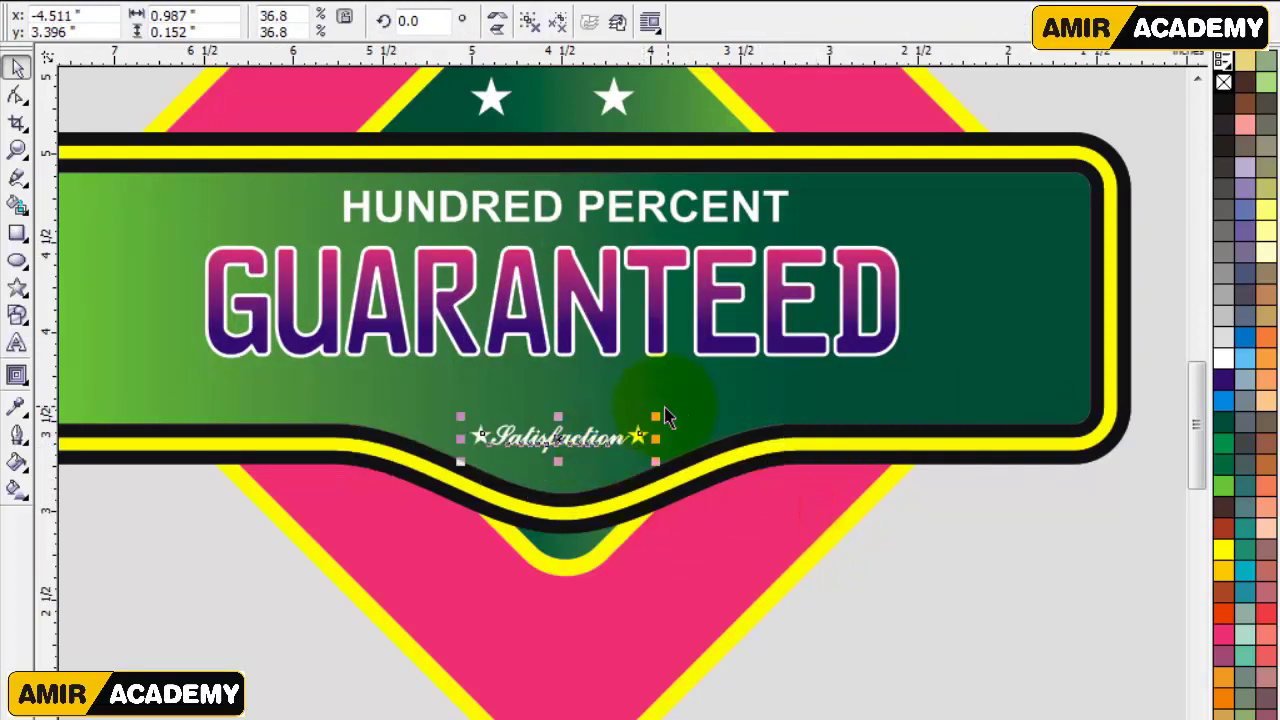
left_click_drag(695, 400, 697, 394)
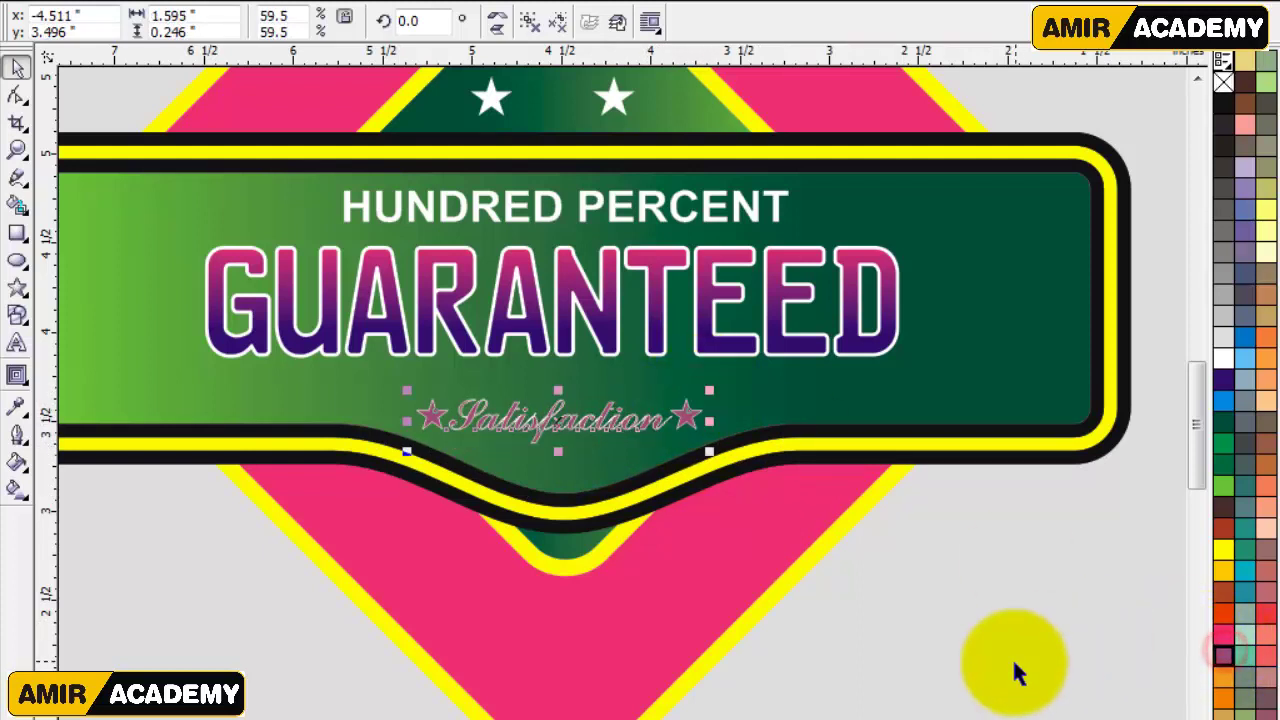
left_click(1021, 623)
left_click(633, 21)
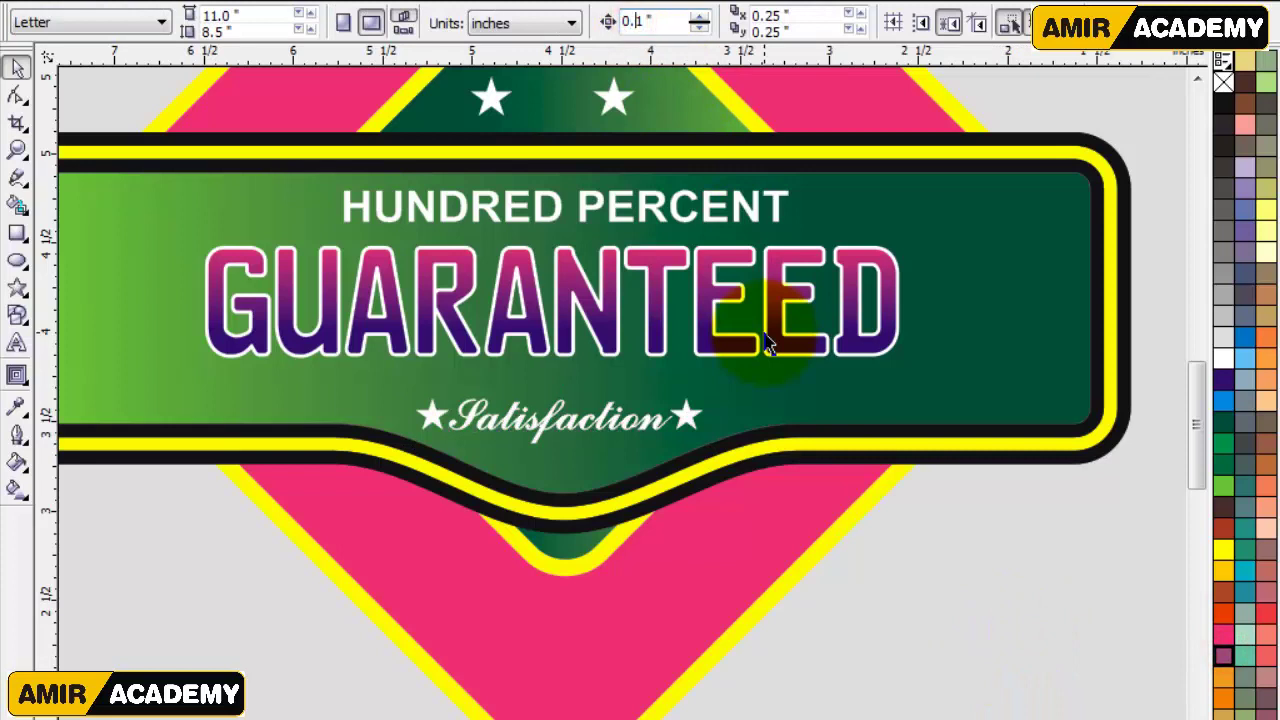
left_click(685, 422)
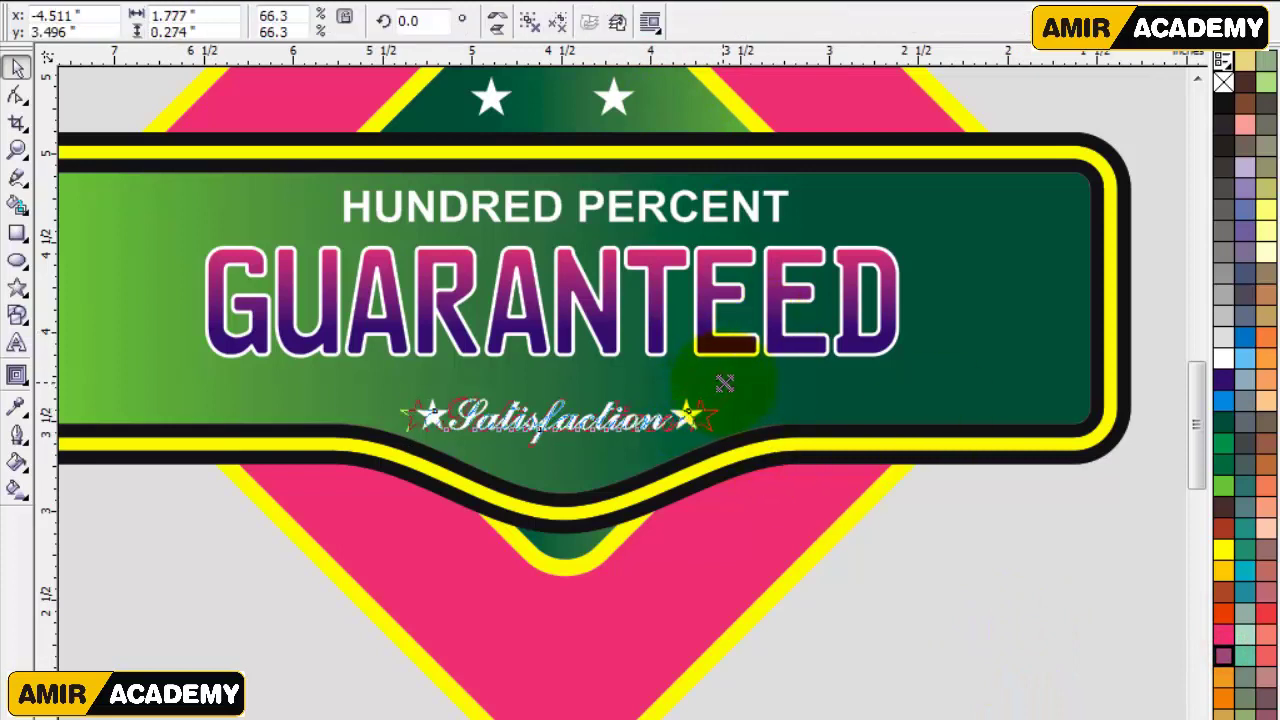
left_click_drag(725, 383, 728, 385)
left_click(940, 378)
left_click(857, 623)
Nudge "GUARANTEED" down 0.05 inch and center it horizontally on the banner panel
left_click(650, 318)
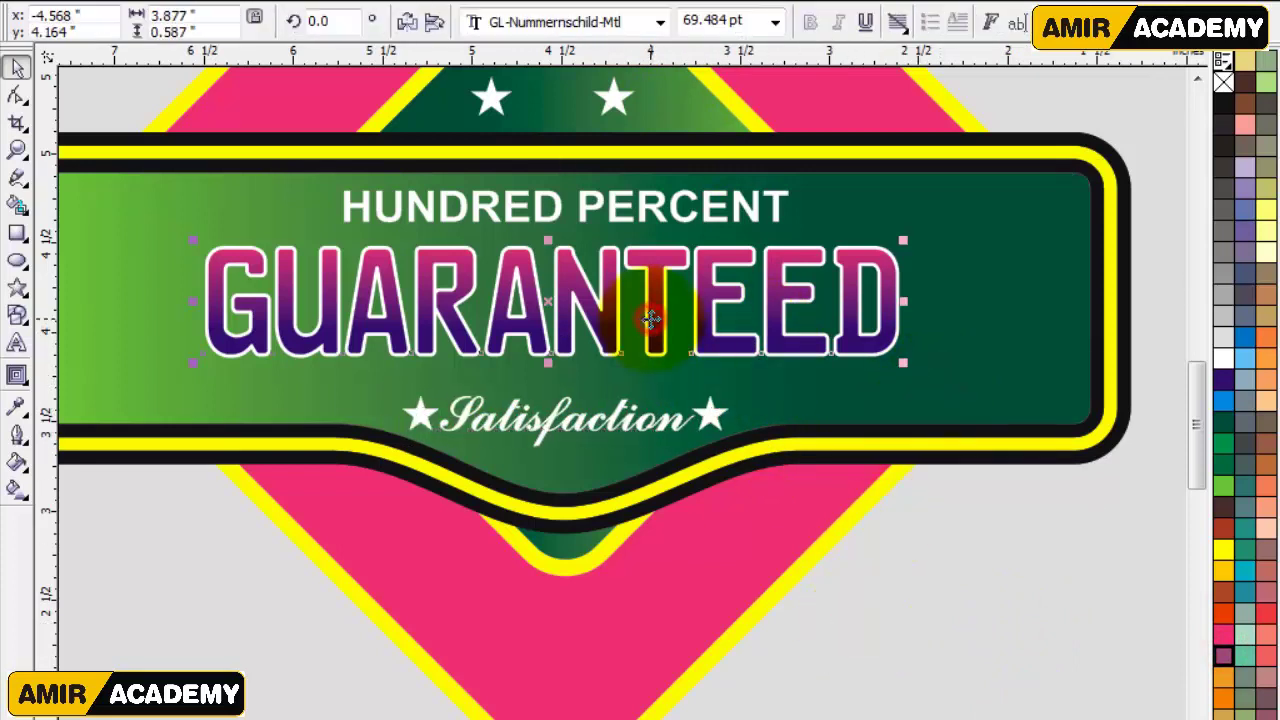
key("Down")
key("Down")
key("Down")
key("Down")
key("Down")
left_click(1016, 352, "shift")
key("c")
left_click(909, 584)
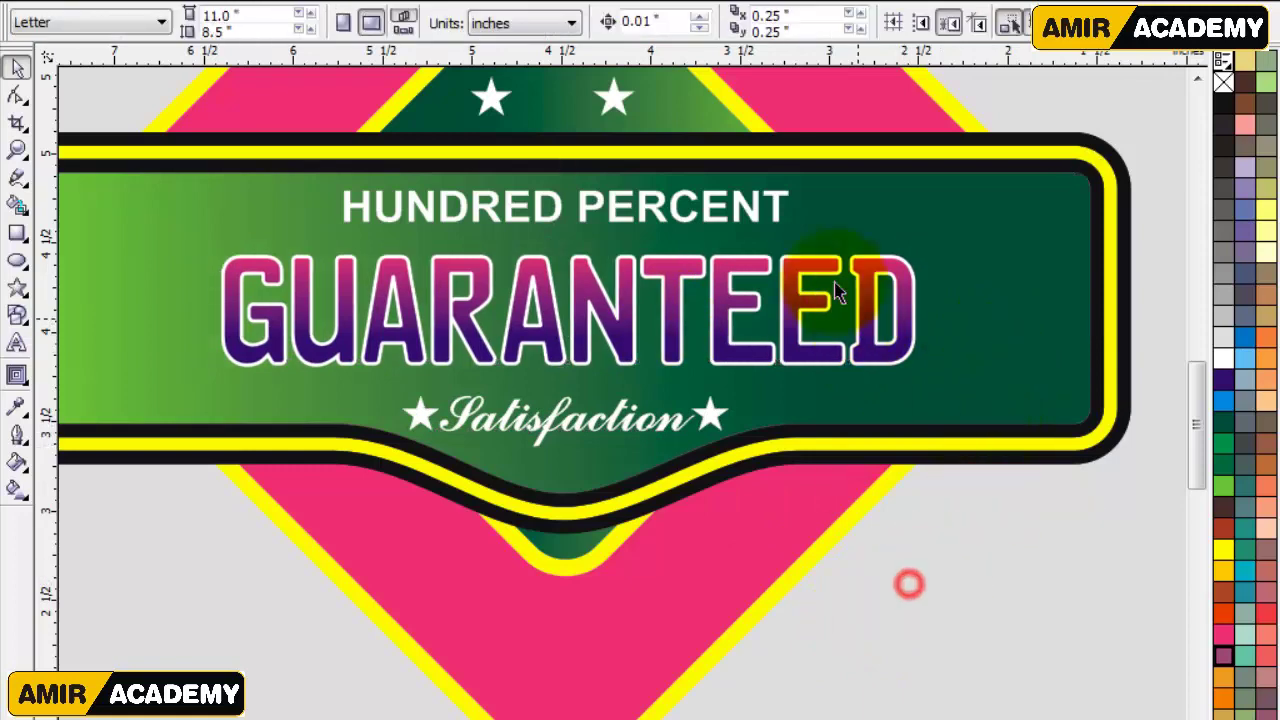
Fill the "GUARANTEED" text with solid white and enlarge it slightly
left_click(838, 291)
left_click(1226, 368)
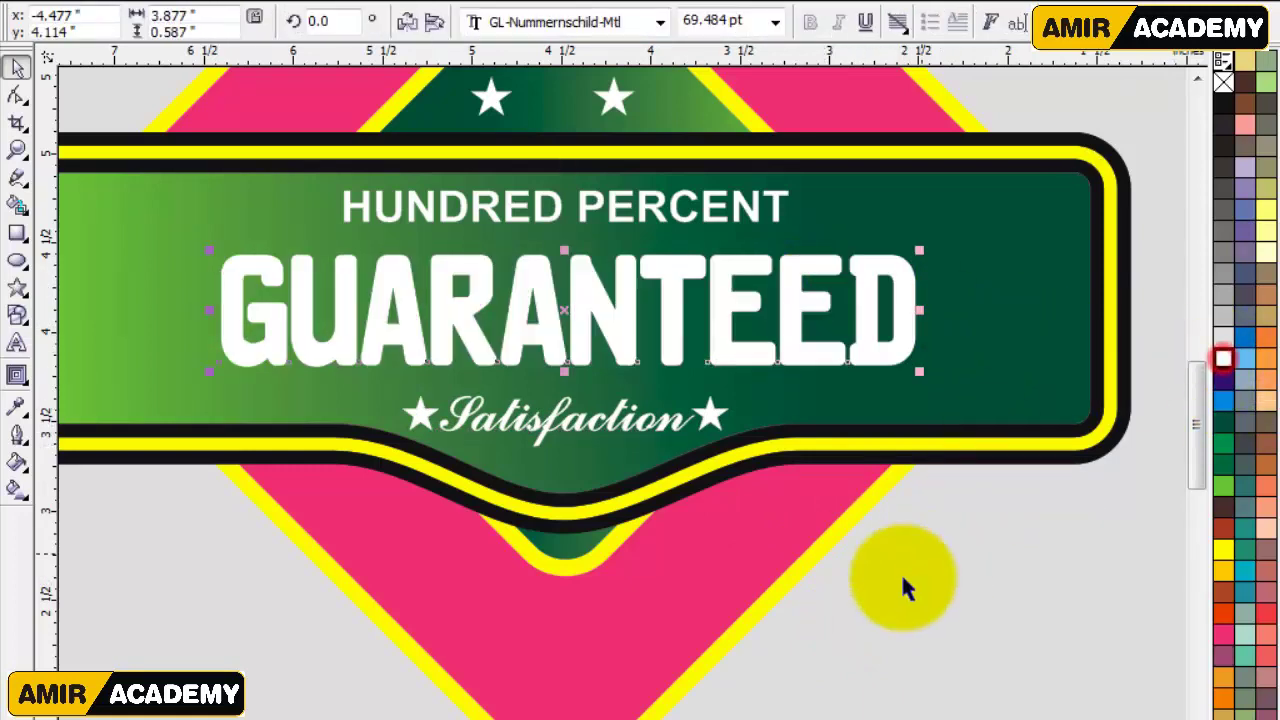
left_click(888, 589)
left_click(603, 330)
left_click_drag(923, 244, 942, 242)
left_click(943, 531)
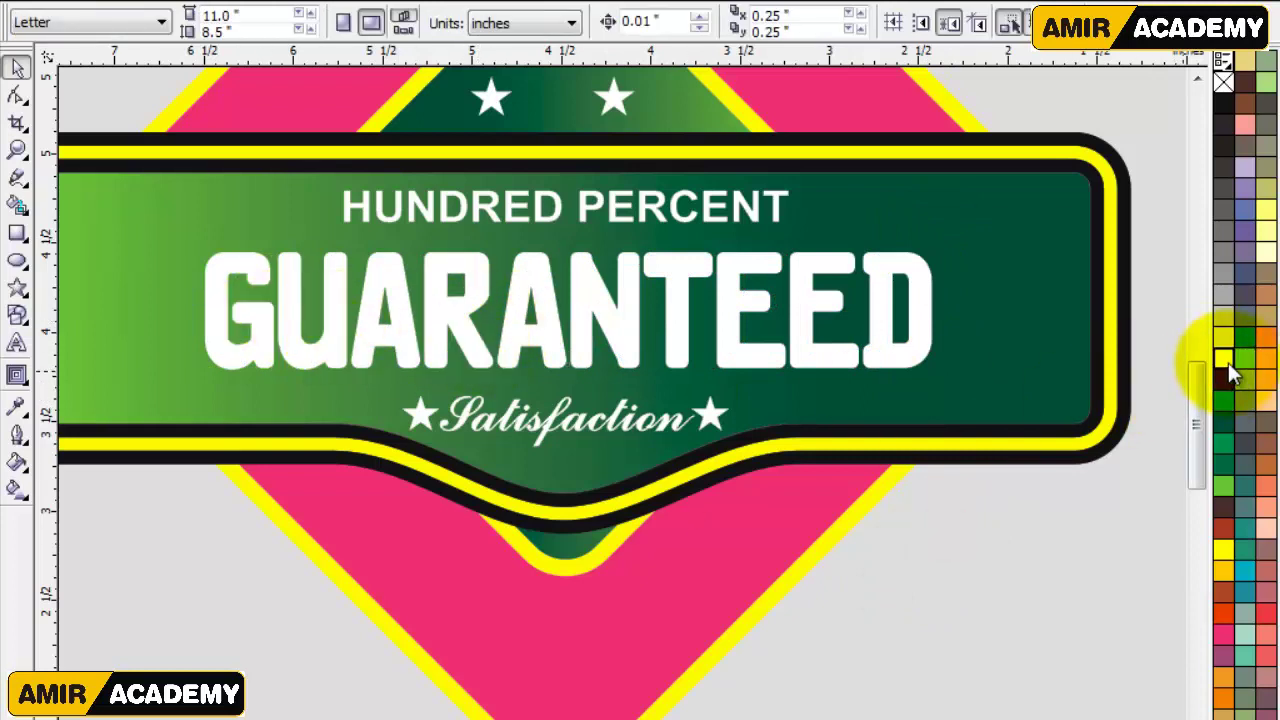
Apply a linear fountain fill running vertically from the base to the top of the "GUARANTEED" letters
left_click(846, 349)
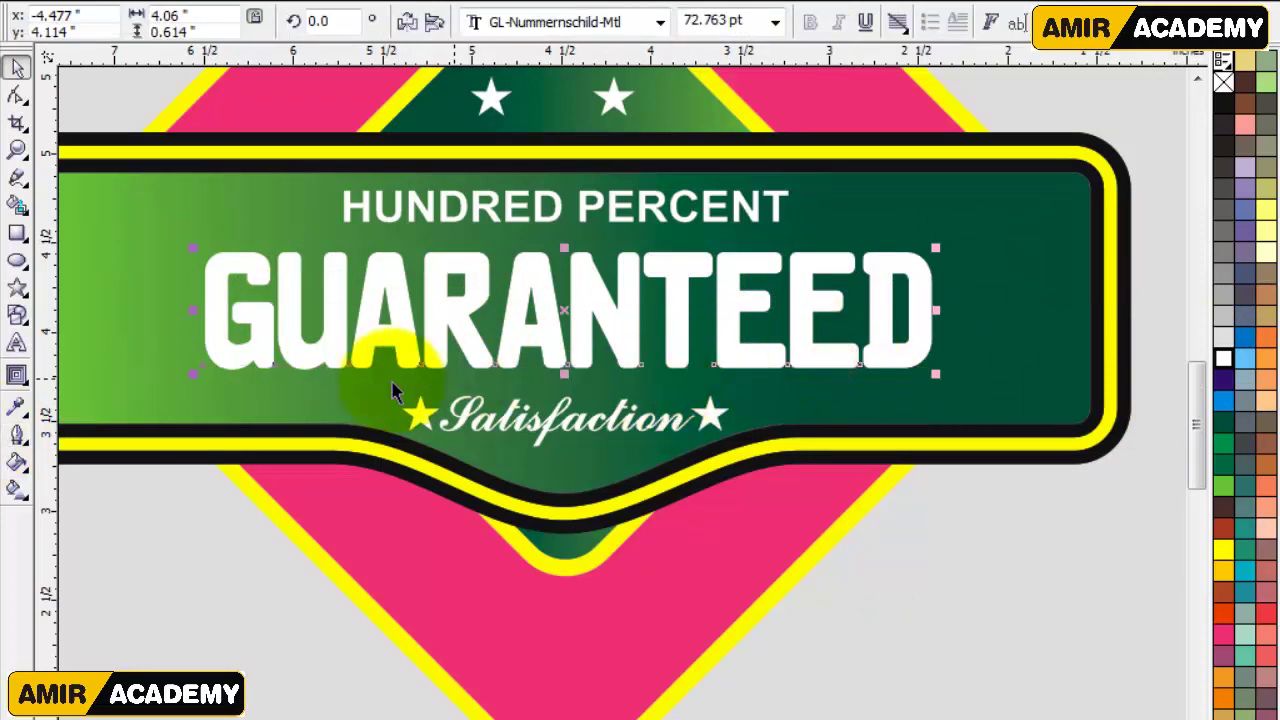
left_click(16, 489)
left_click_drag(550, 362, 549, 272)
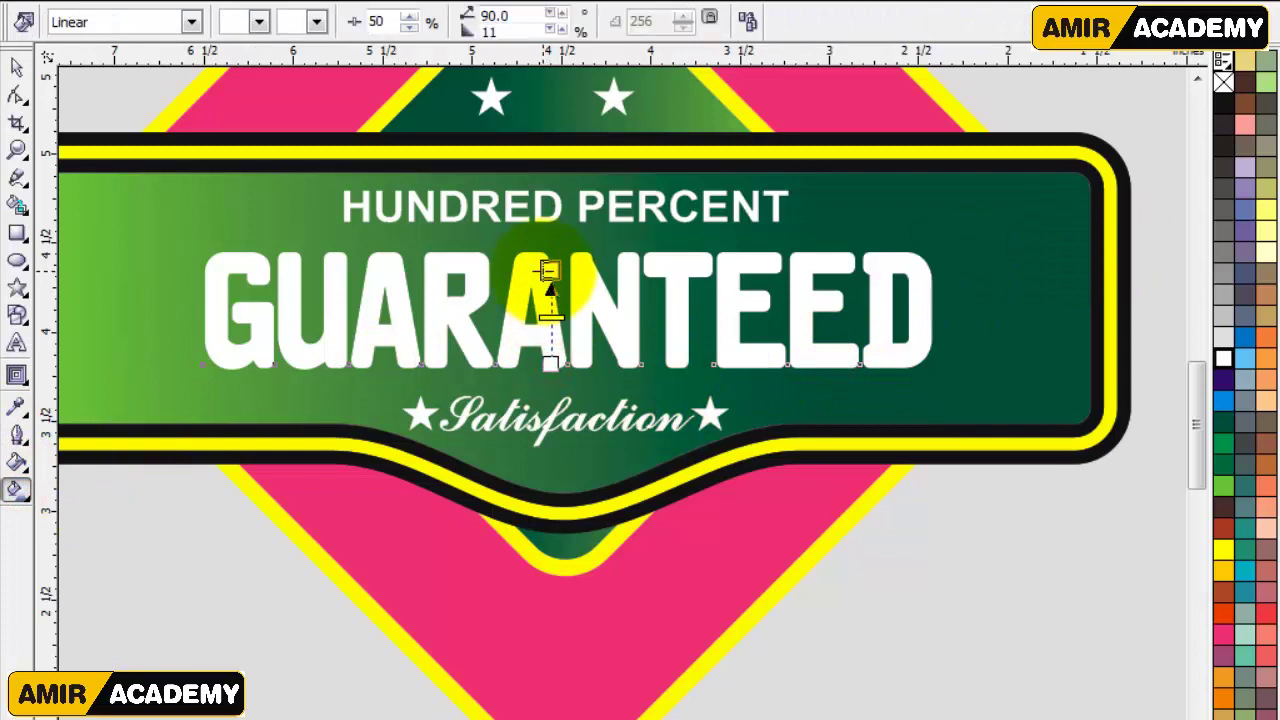
left_click(16, 66)
left_click(937, 545)
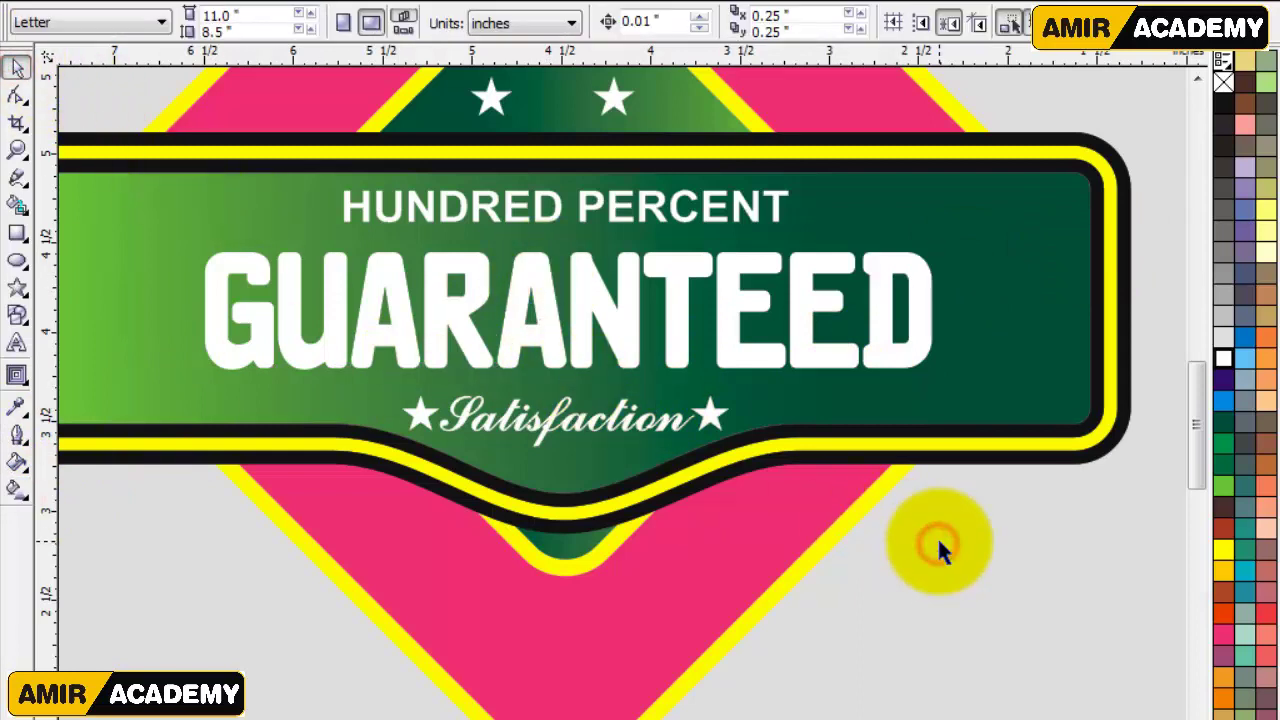
Draw an open two-segment line from the banner's upper-left corner to the pink diamond's edge and past it, about 1.22 by 0.98 inches
key("F4")
left_click(456, 683)
left_click_drag(1199, 401, 1199, 412)
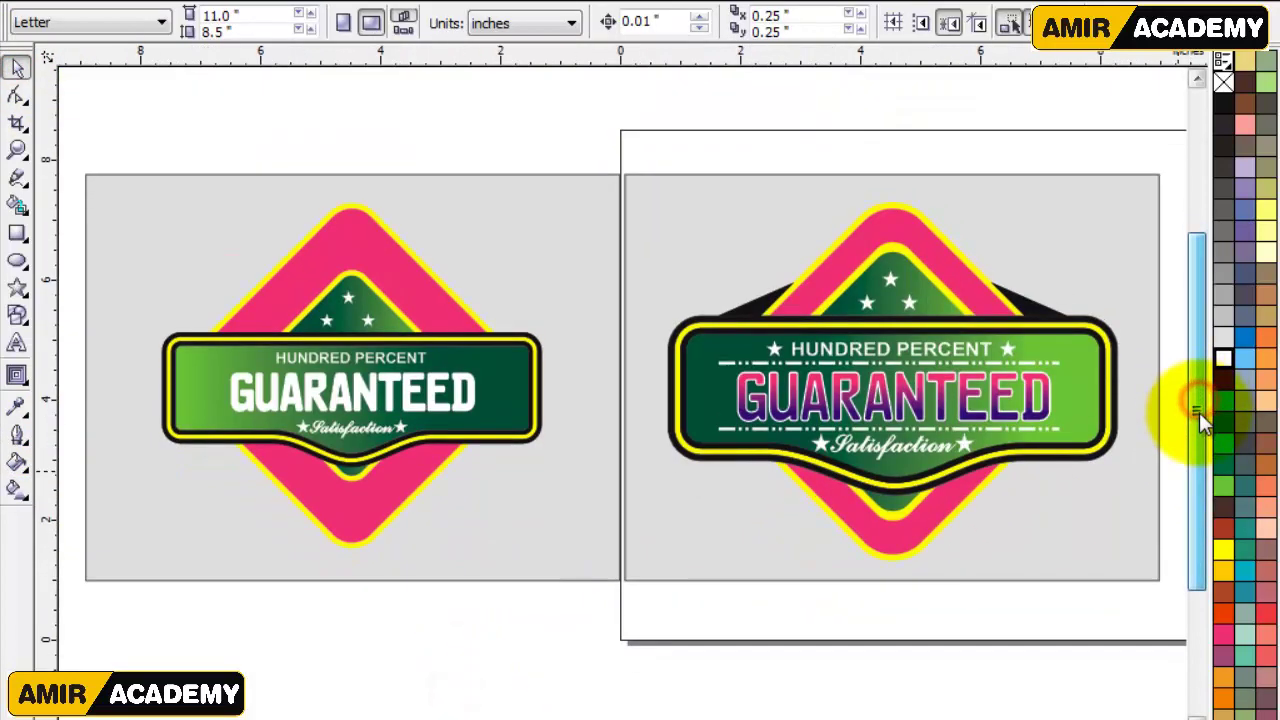
key("z")
left_click_drag(137, 268, 555, 497)
left_click(16, 66)
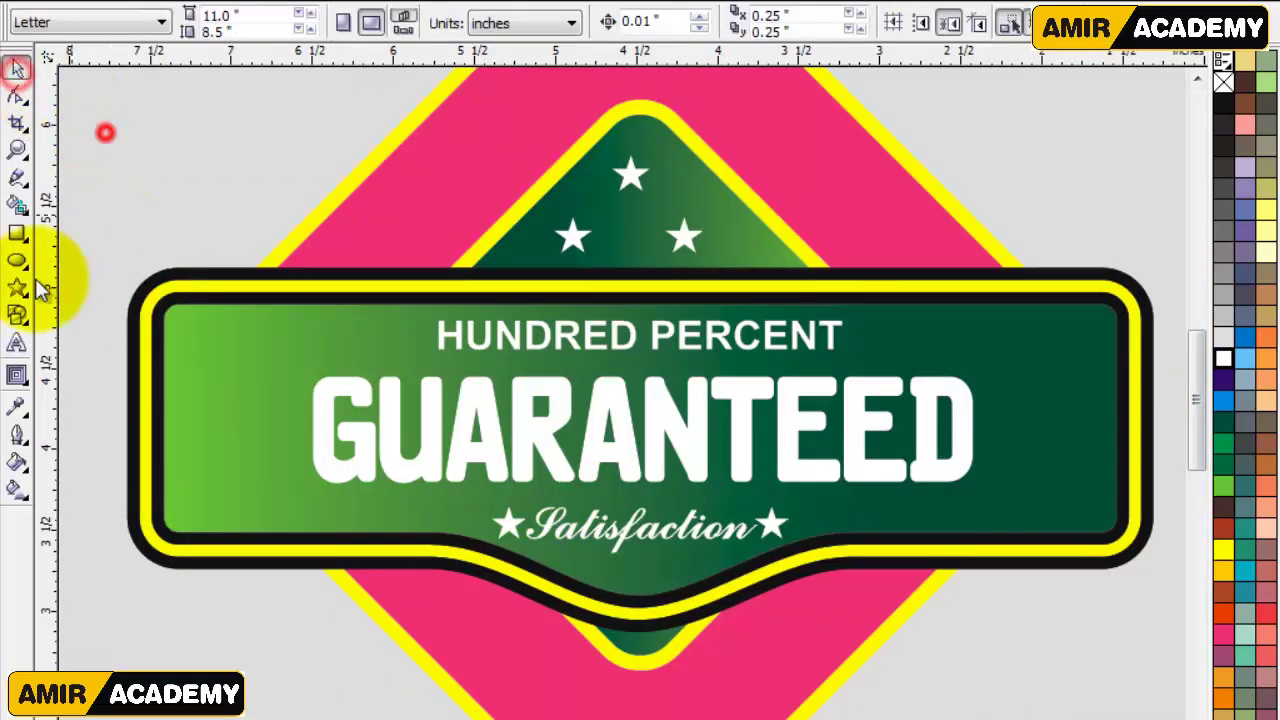
left_click(16, 177)
left_click(172, 268)
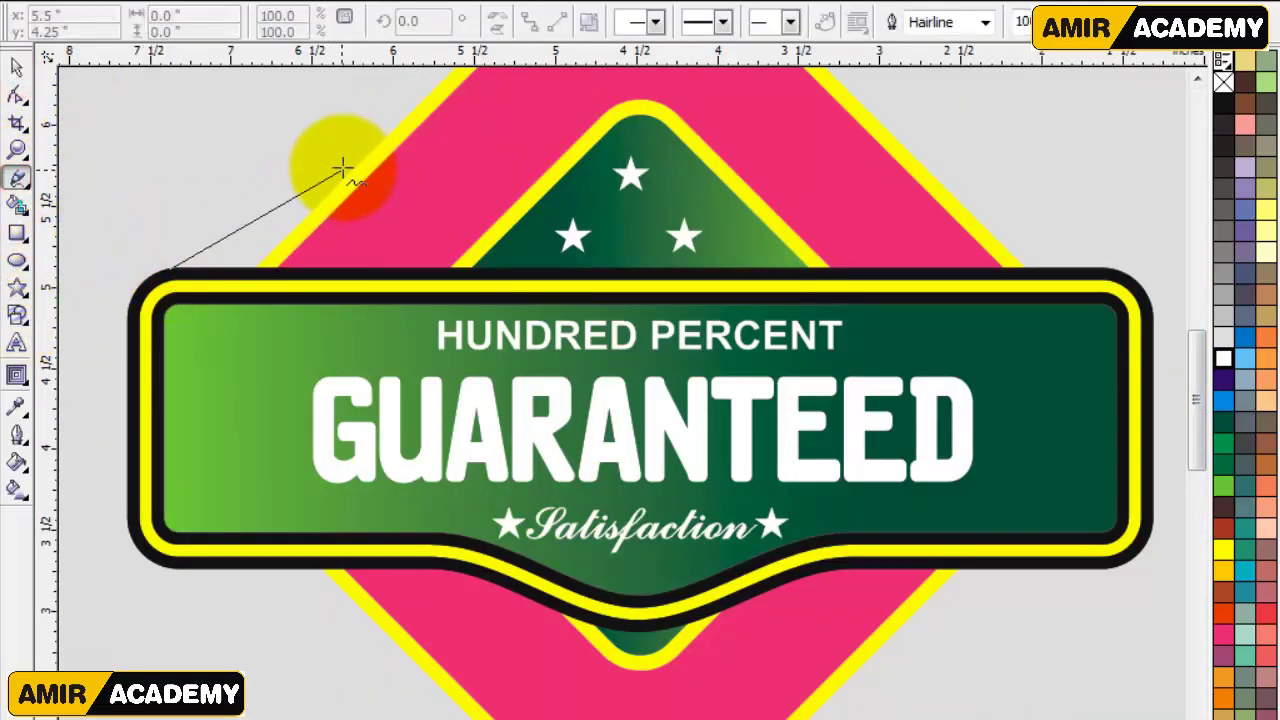
left_click(367, 154)
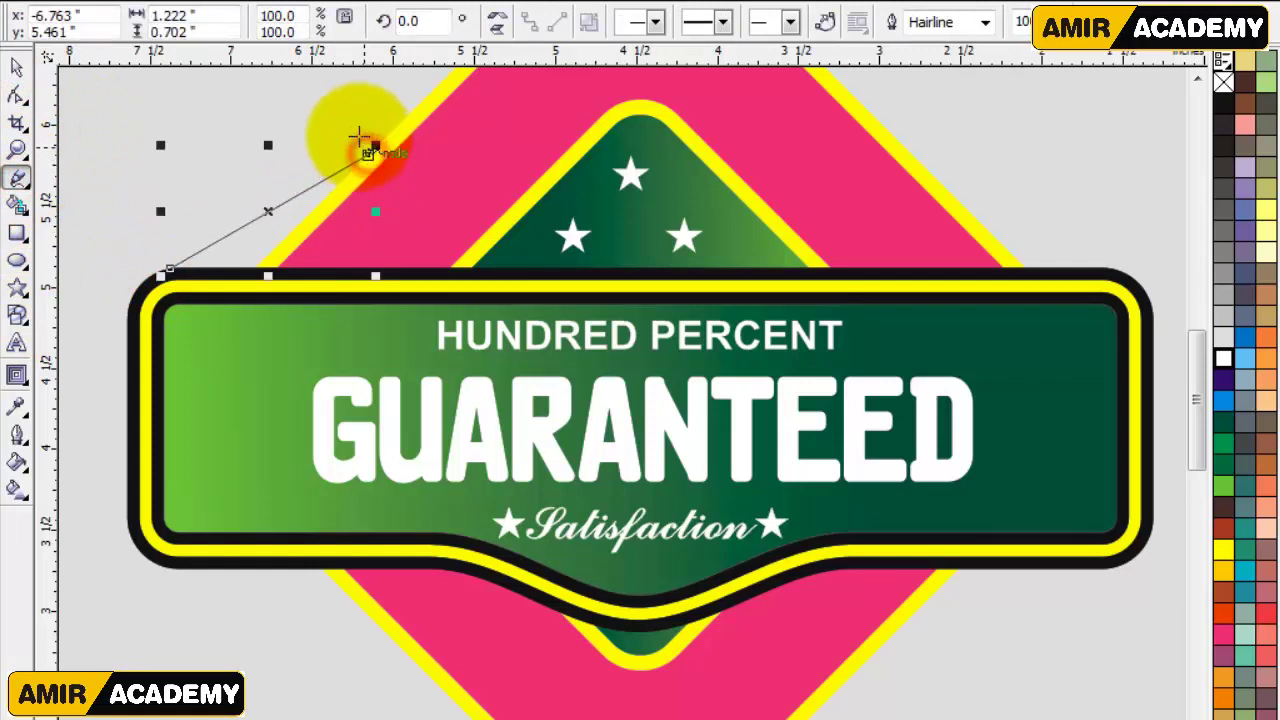
double_click(340, 108)
left_click(16, 66)
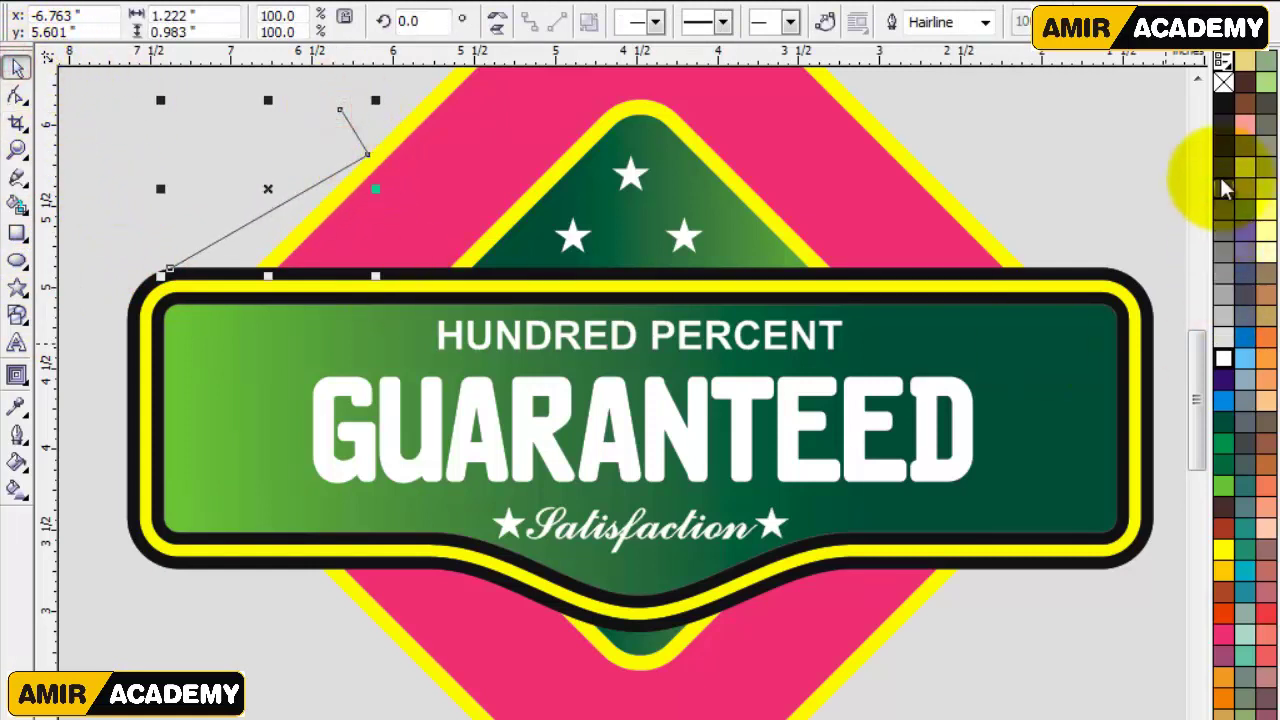
Smart-fill the area enclosed by the line, the diamond and the banner's upper edge with teal, and delete the guide line
left_click(16, 204)
left_click(255, 245)
left_click(16, 66)
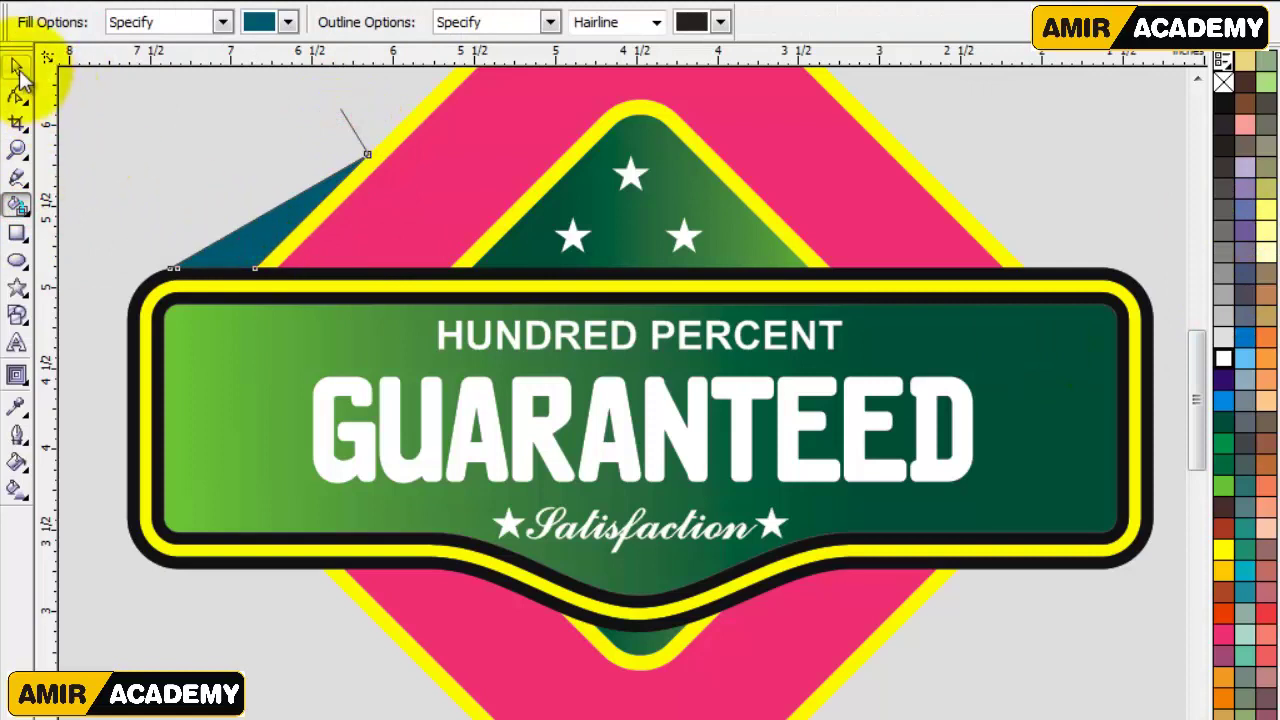
left_click(308, 133)
left_click(340, 112)
key("Delete")
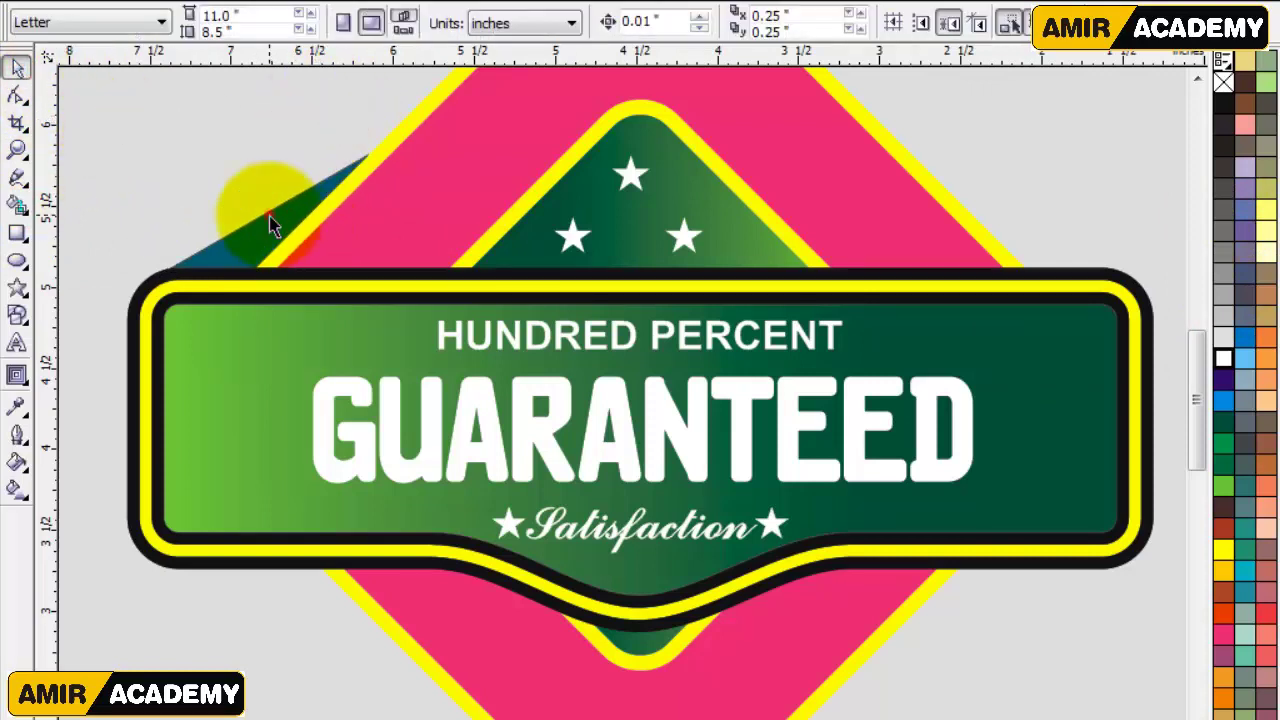
Fill the wedge with black and place a horizontally mirrored copy against the diamond's right edge, above the banner
left_click(271, 214)
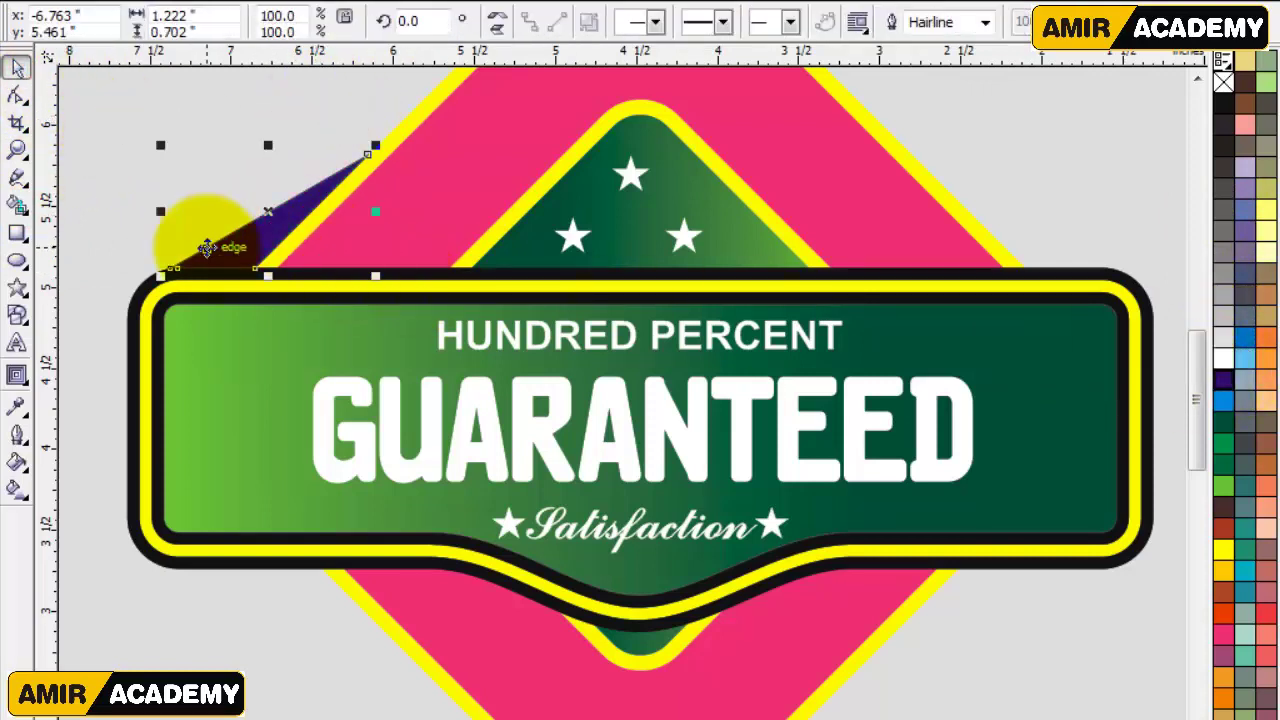
left_click(1223, 103)
left_click_drag(258, 234, 1000, 200)
left_click(497, 21)
scroll(985, 245, "up", 1)
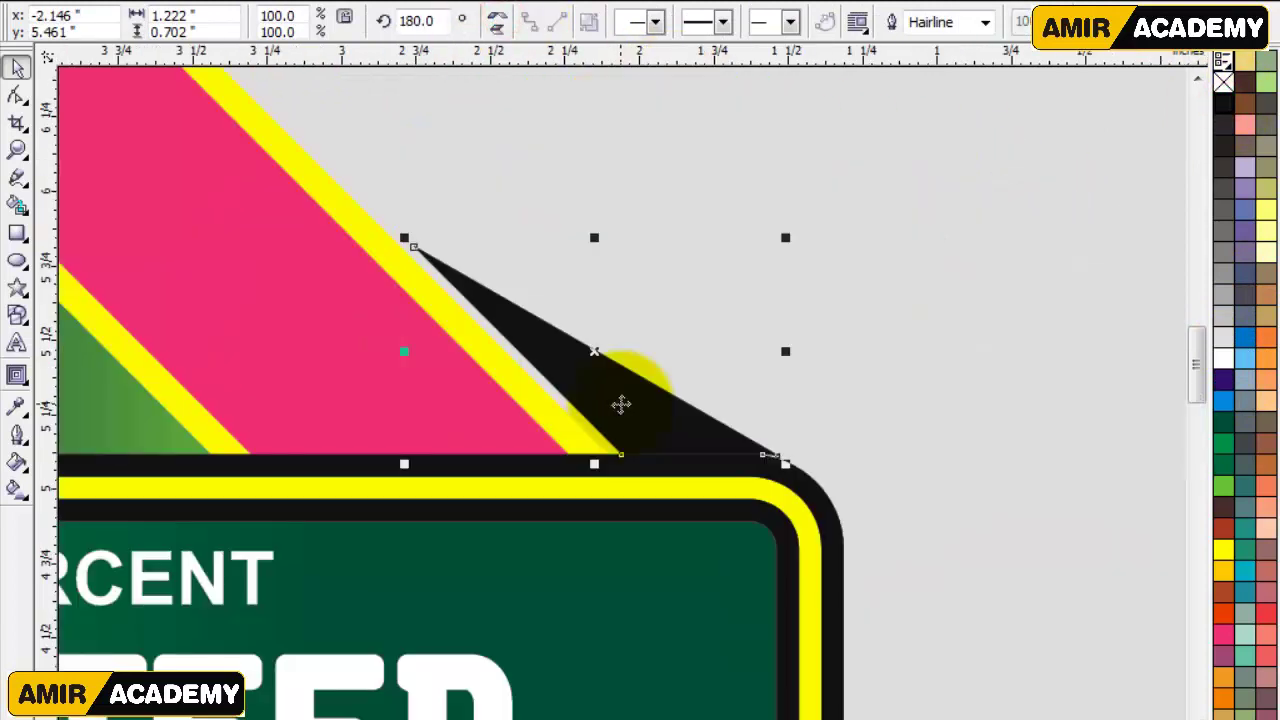
left_click_drag(627, 408, 621, 410)
left_click(423, 457)
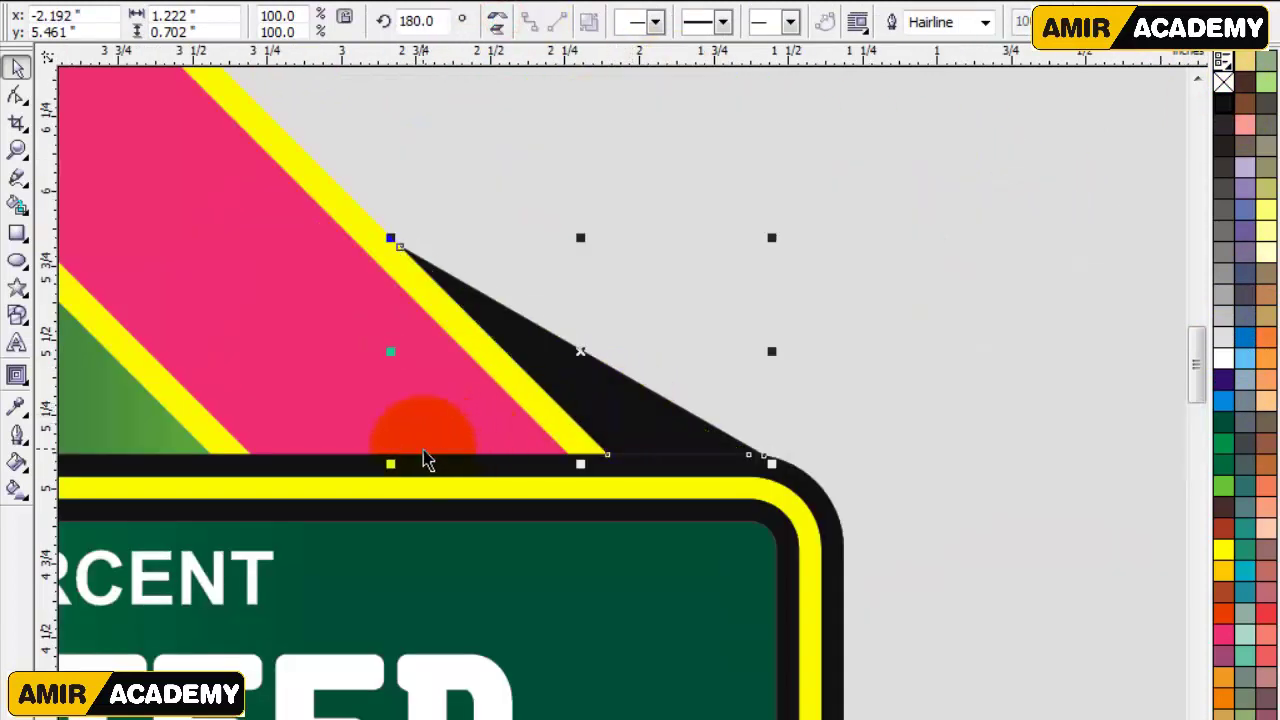
Examine the badge with its two black wedges in full-screen preview and beside the reference badge
scroll(609, 371, "down", 2)
key("z")
left_click_drag(185, 215, 788, 680)
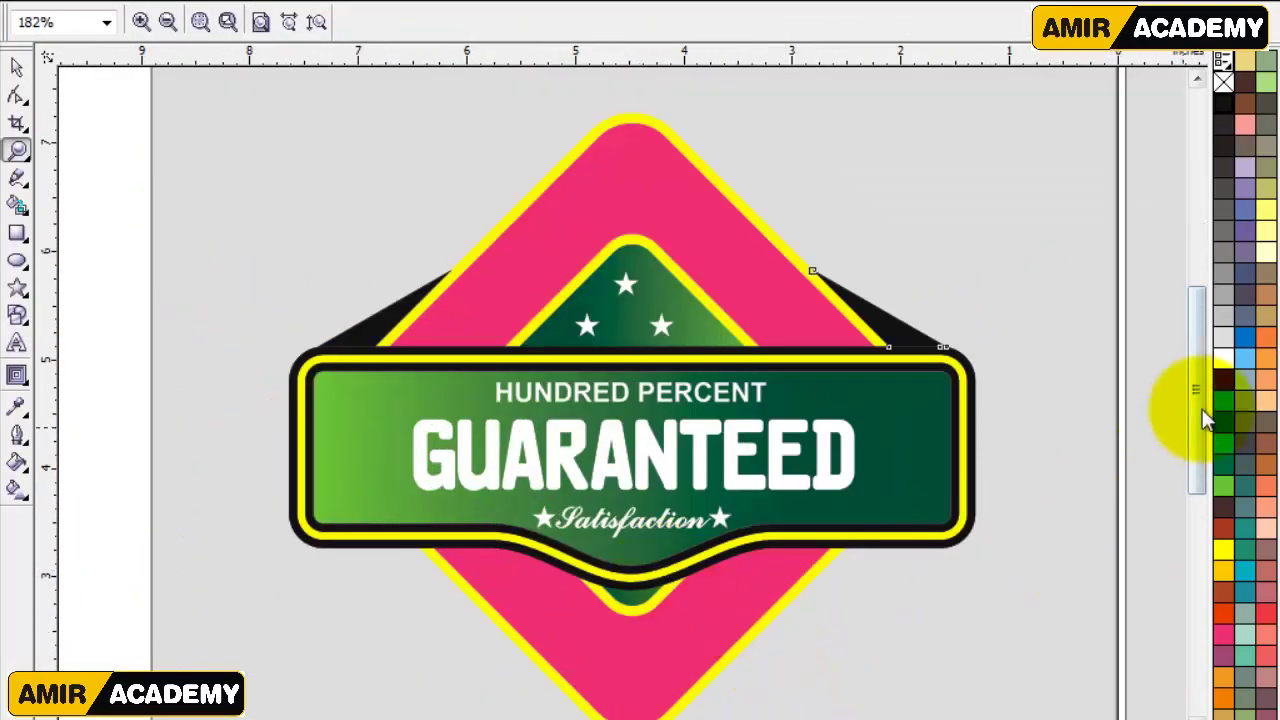
left_click_drag(1197, 403, 1198, 415)
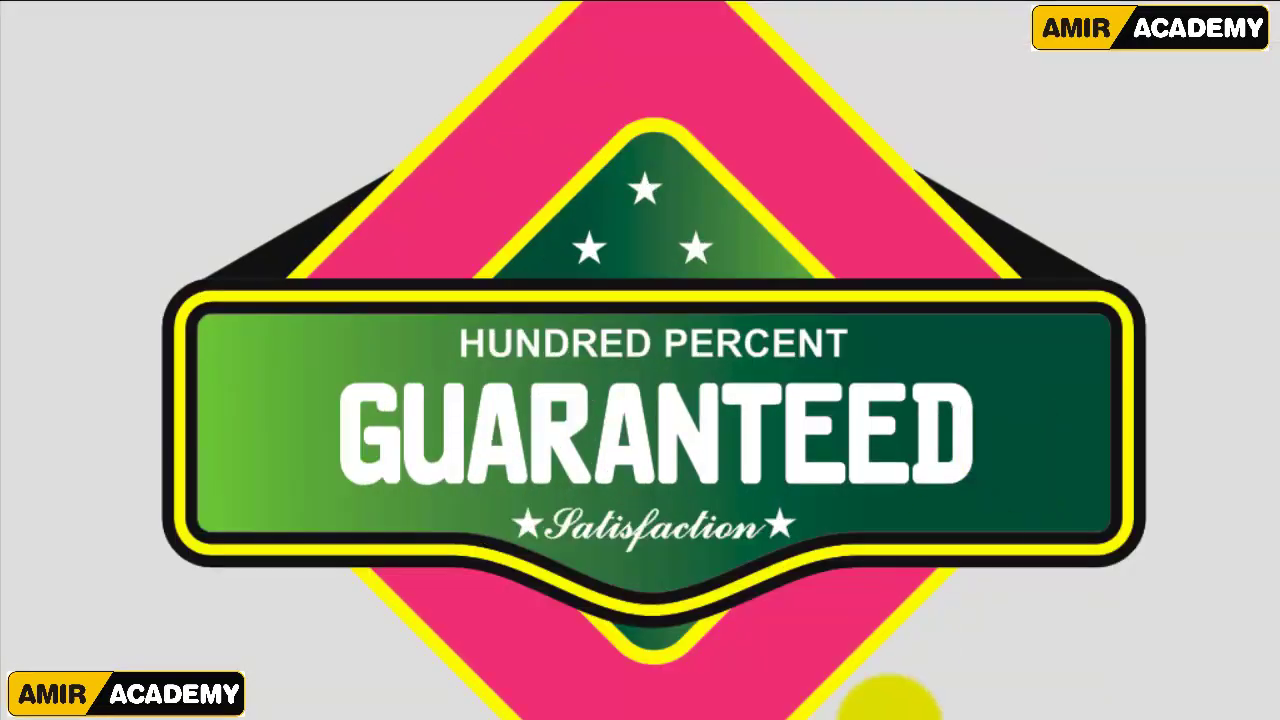
key("Escape")
key("F4")
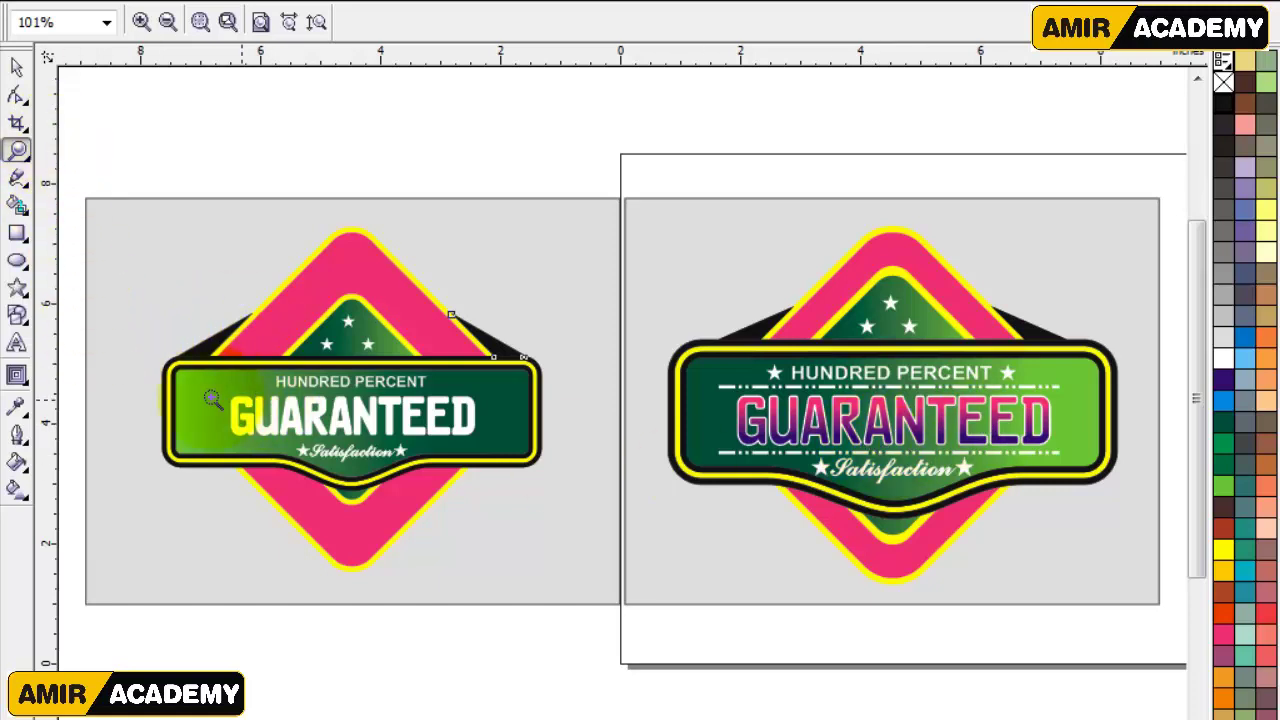
Draw a horizontal line about 4.66 inches long between "HUNDRED PERCENT" and "GUARANTEED" with a 4.0 pt outline
left_click_drag(143, 342, 551, 471)
left_click(17, 67)
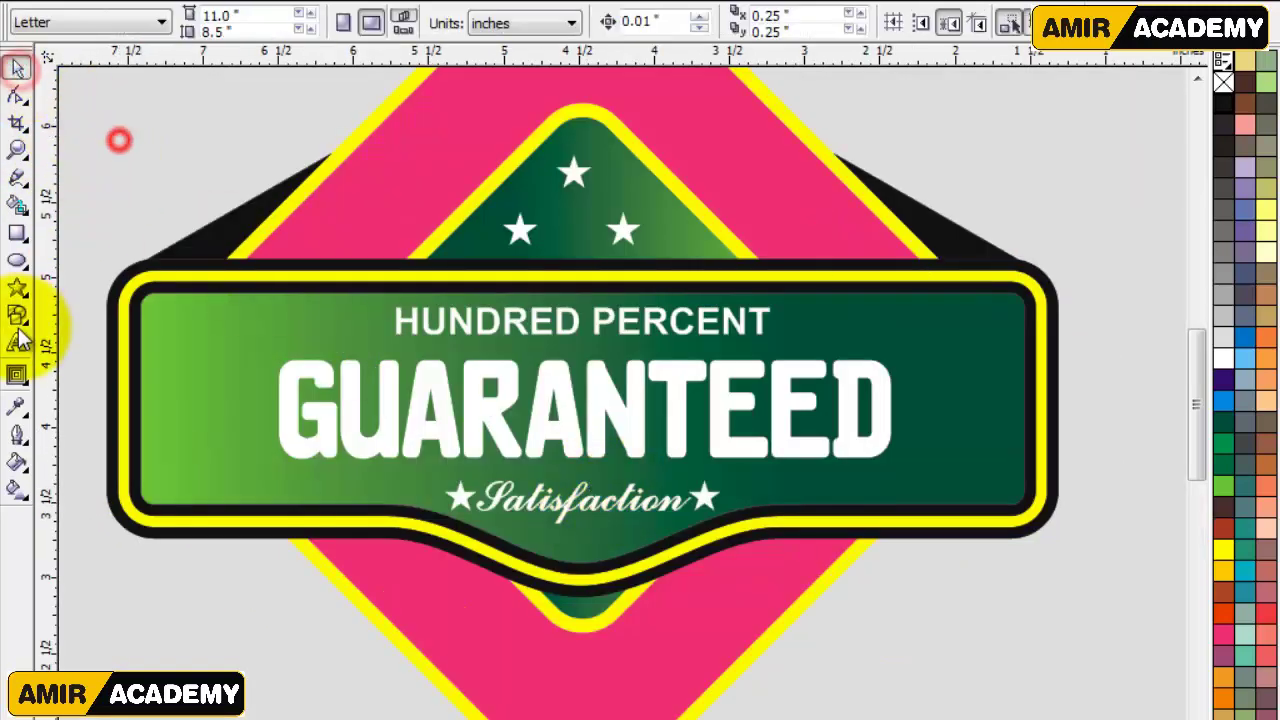
left_click(17, 178)
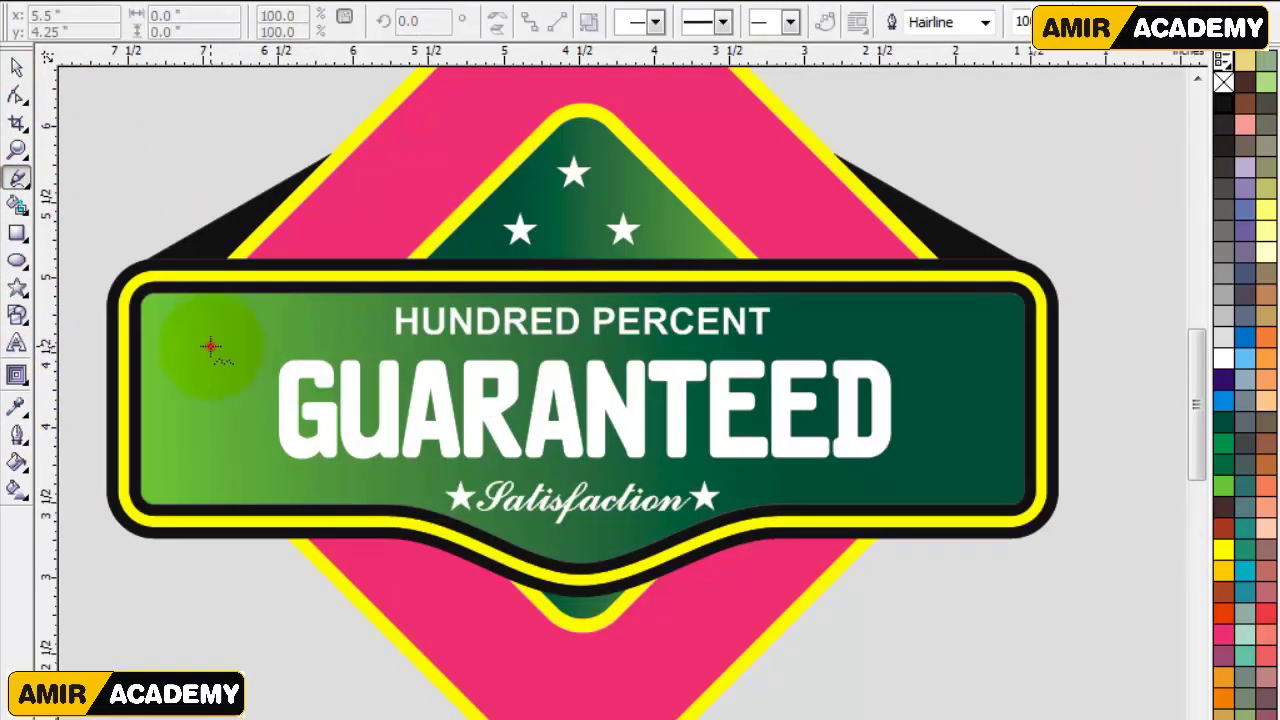
left_click(868, 347)
left_click(17, 67)
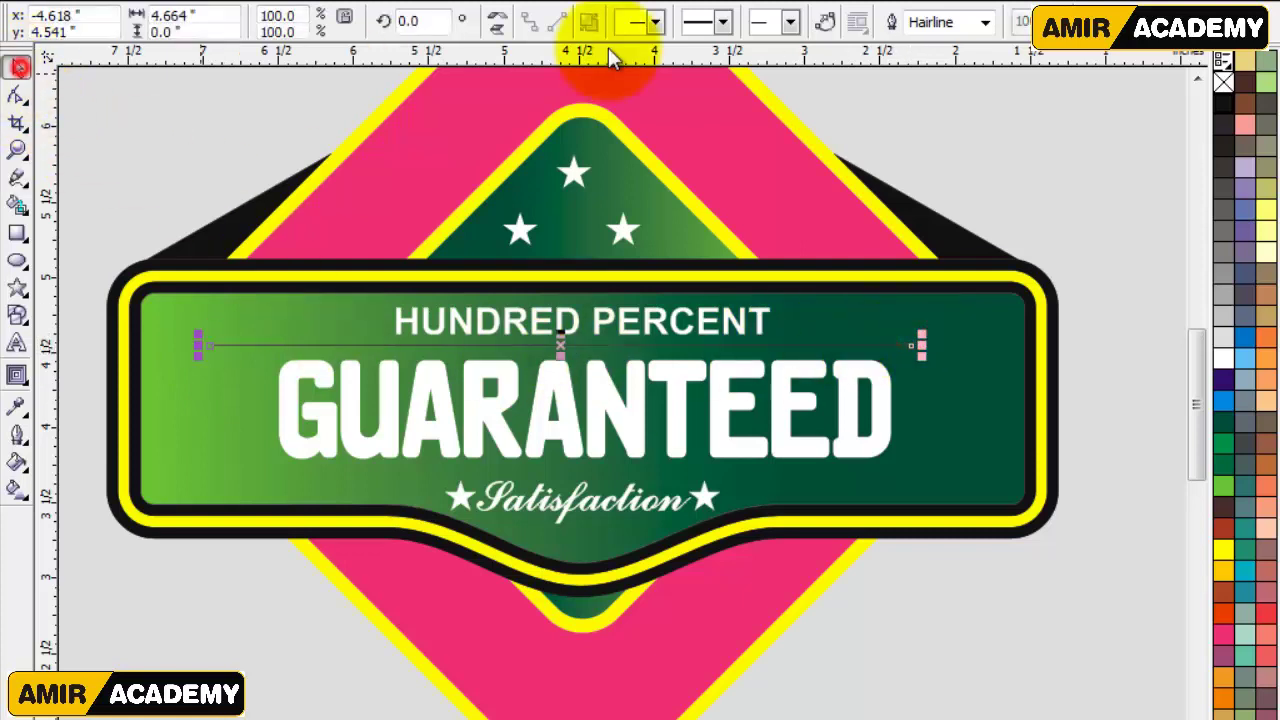
left_click(985, 22)
left_click(934, 127)
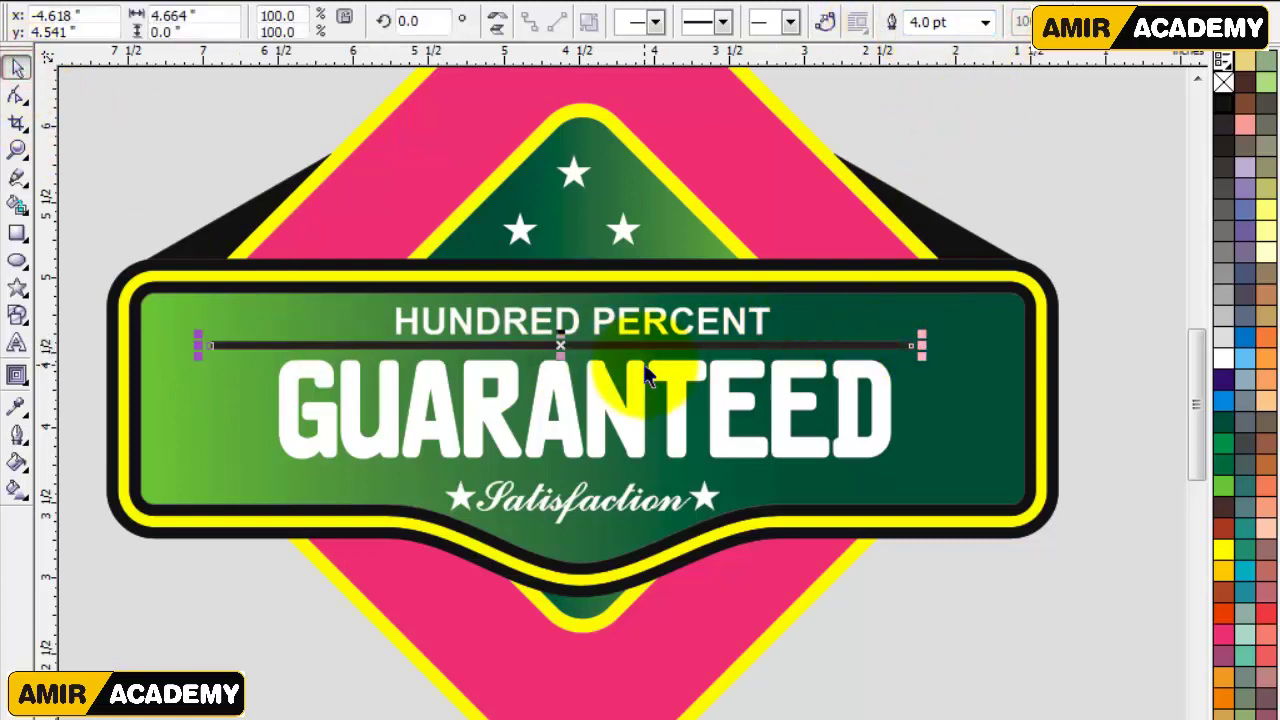
Color the line's outline white and give it an alternating dash-dot style
scroll(660, 365, "up", 2)
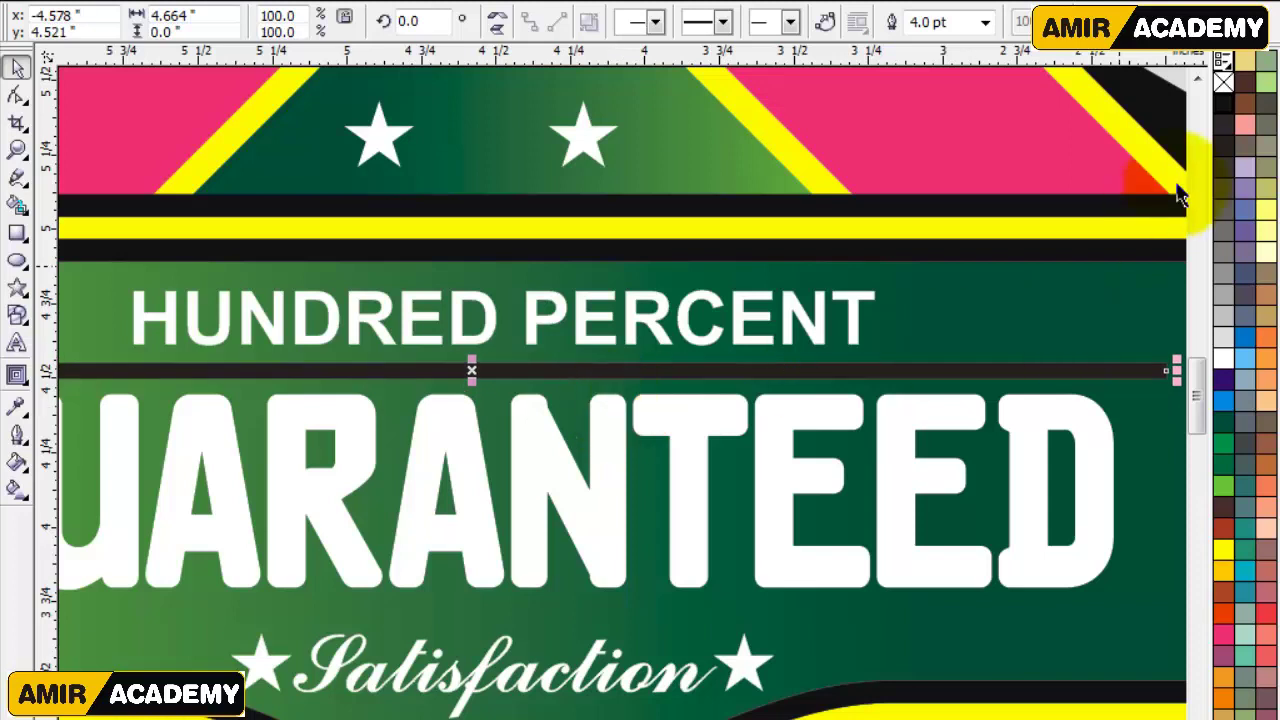
right_click(1223, 358)
key("F12")
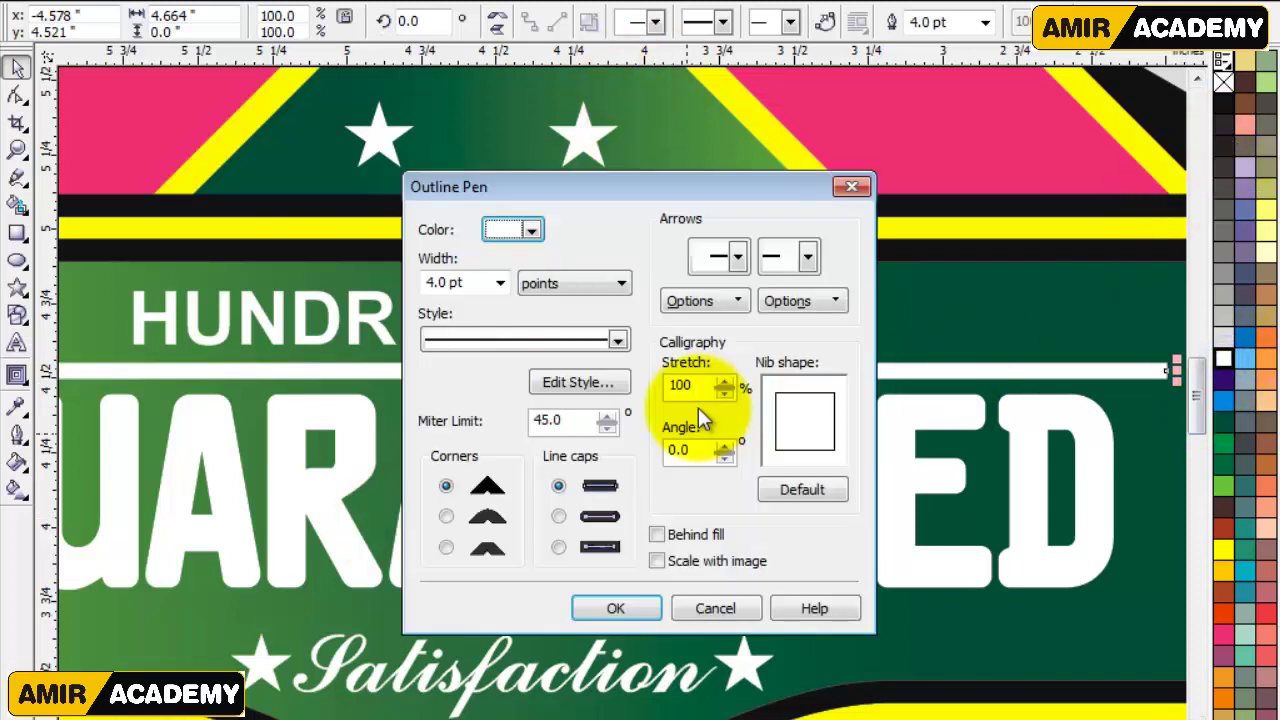
left_click(619, 341)
left_click_drag(622, 397, 617, 455)
left_click(588, 462)
left_click(636, 612)
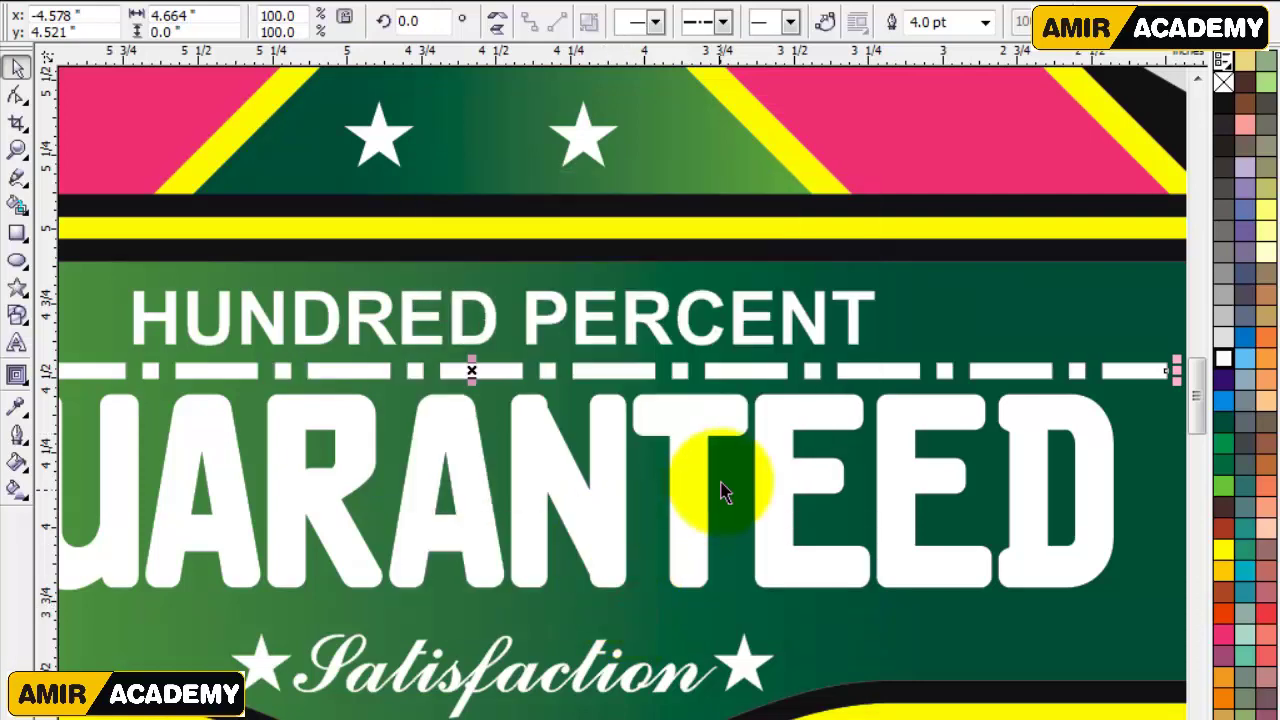
Duplicate the dash-dot line straight down into the gap between "GUARANTEED" and "Satisfaction"
scroll(694, 452, "down", 1)
left_click_drag(515, 352, 504, 473)
key("F4")
left_click(509, 664)
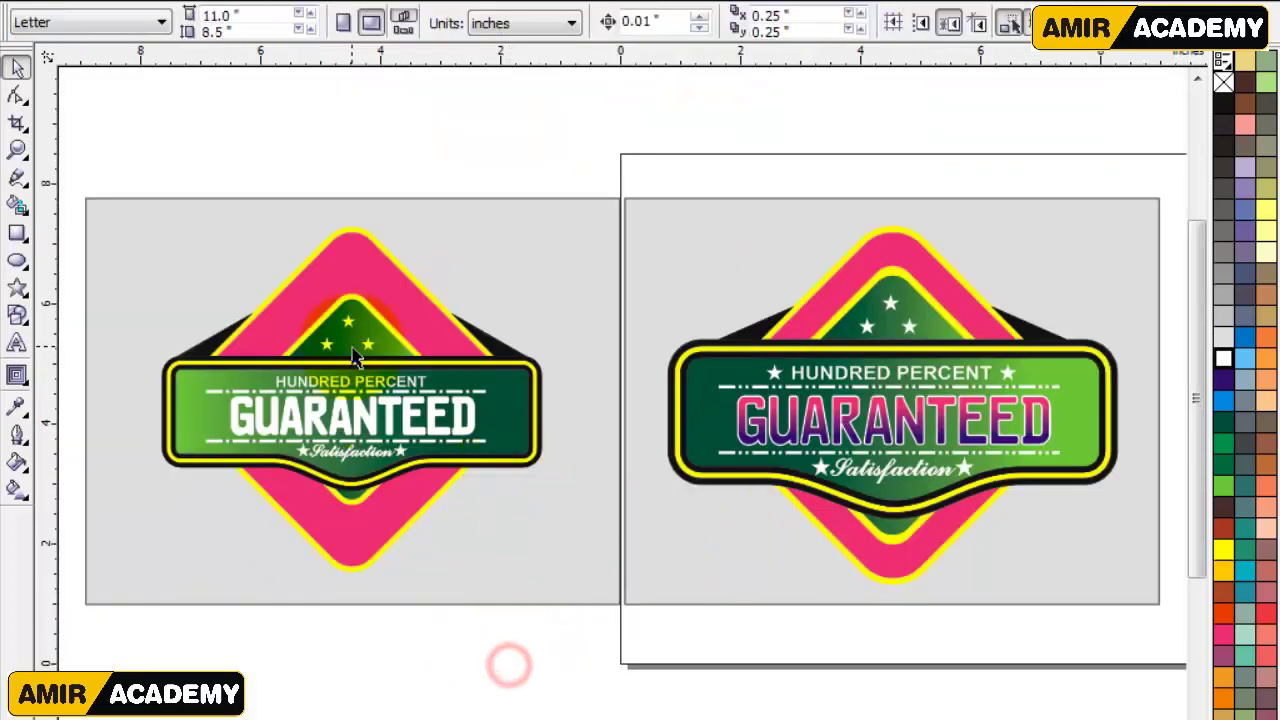
Add the text "THANKS FOR WATCHING" in 24 pt Arial above the left badge's grey background
left_click(473, 179)
left_click(17, 343)
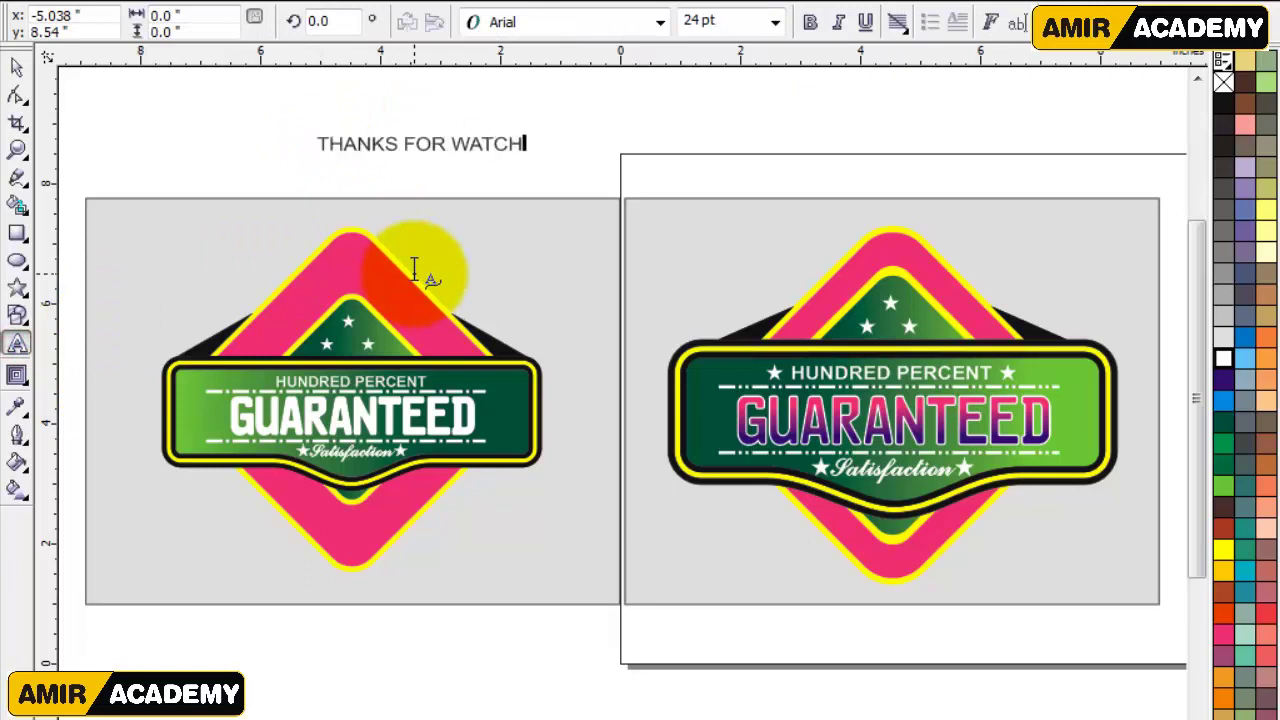
left_click(17, 66)
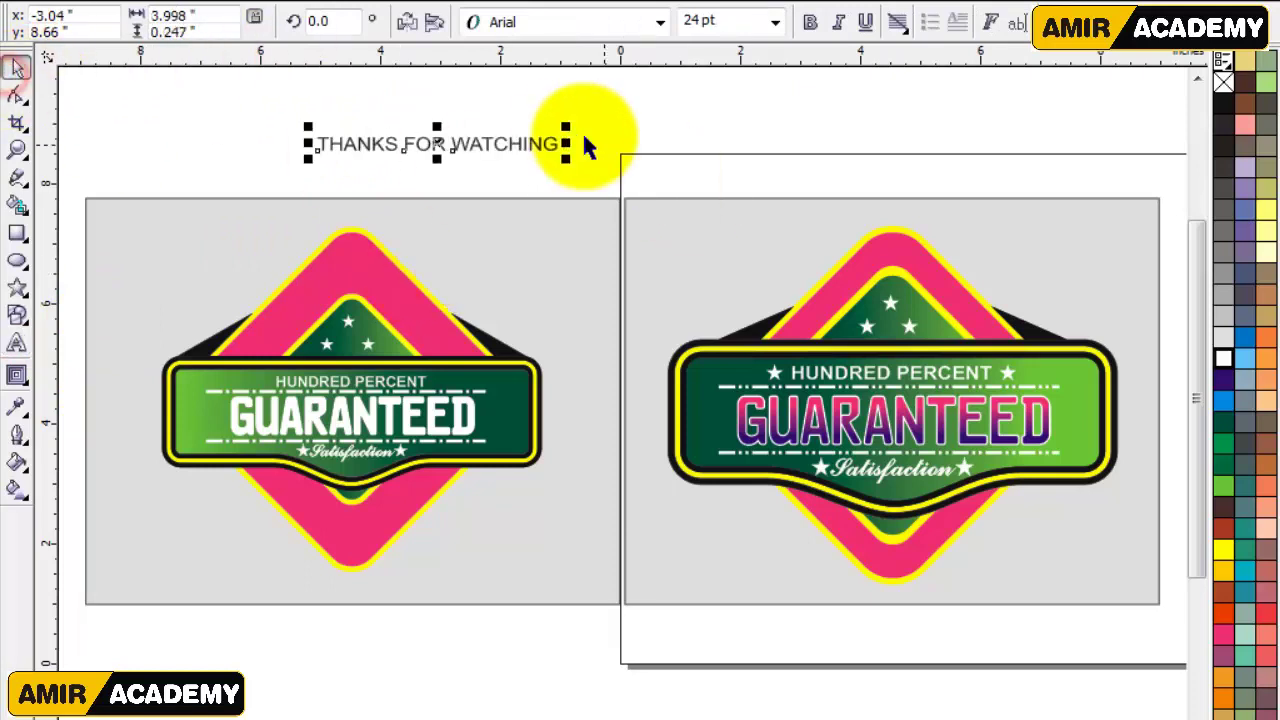
Enlarge "THANKS FOR WATCHING" to about 85 pt, center it above the two badges and make it bold
left_click_drag(565, 134, 872, 133)
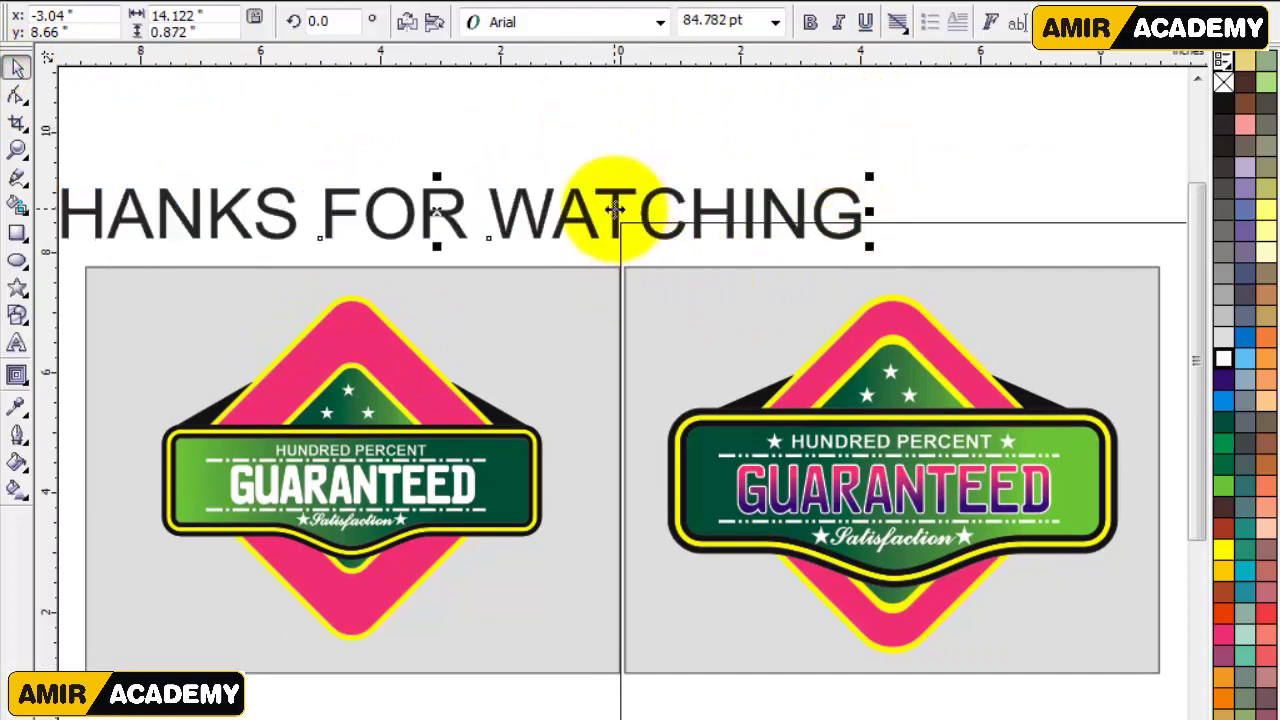
left_click_drag(614, 214, 797, 205)
left_click(810, 22)
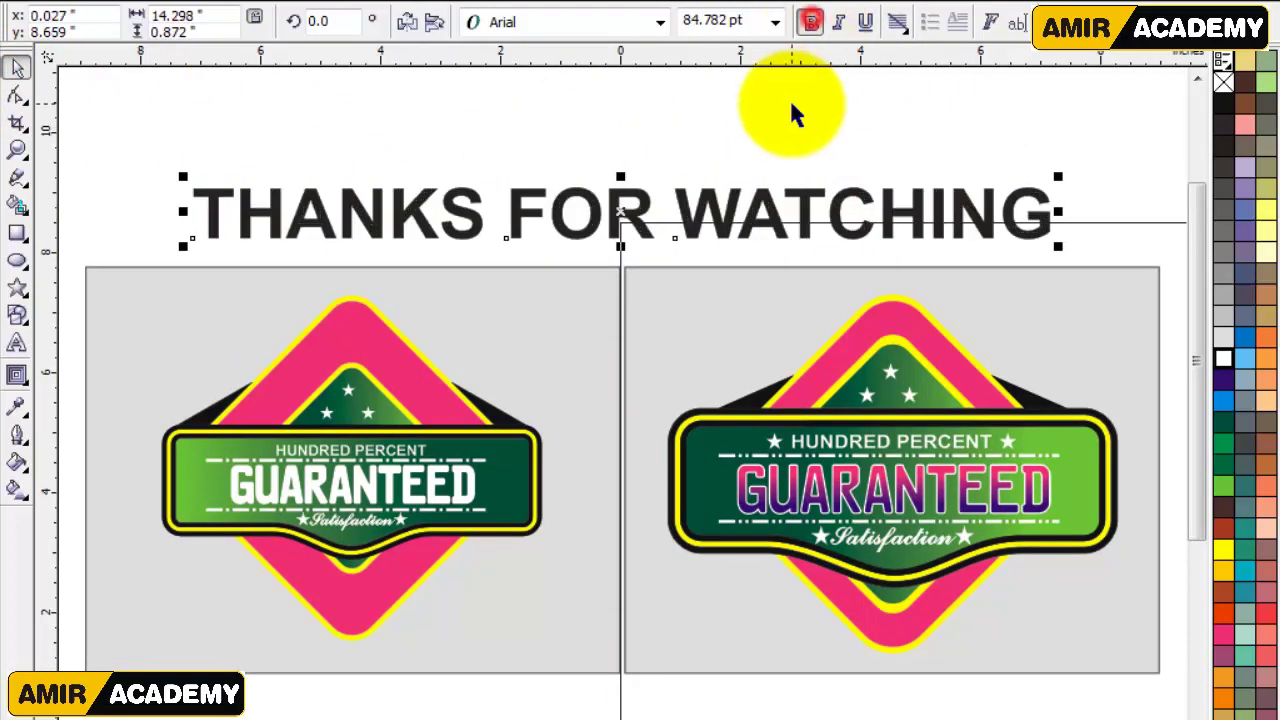
Fill the "THANKS FOR WATCHING" text with black
left_click(791, 109)
left_click(800, 216)
left_click(877, 143)
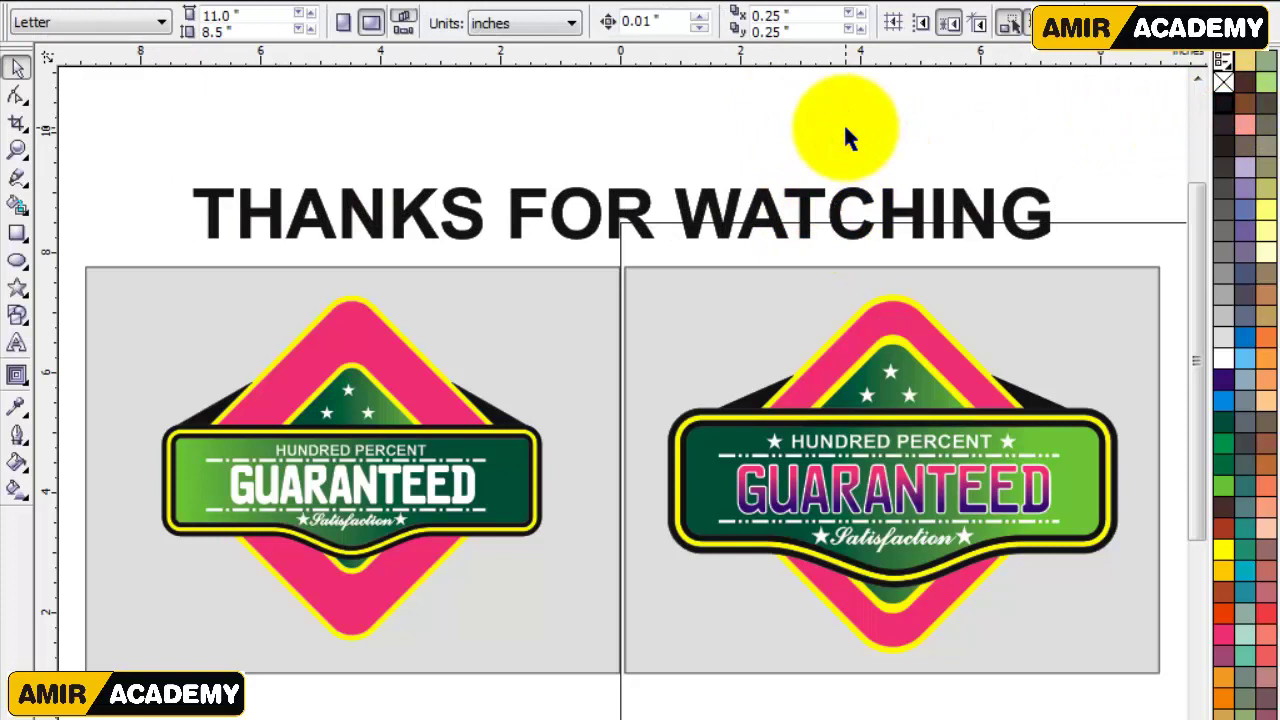
scroll(900, 160, "down", 1)
left_click_drag(1197, 235, 1198, 244)
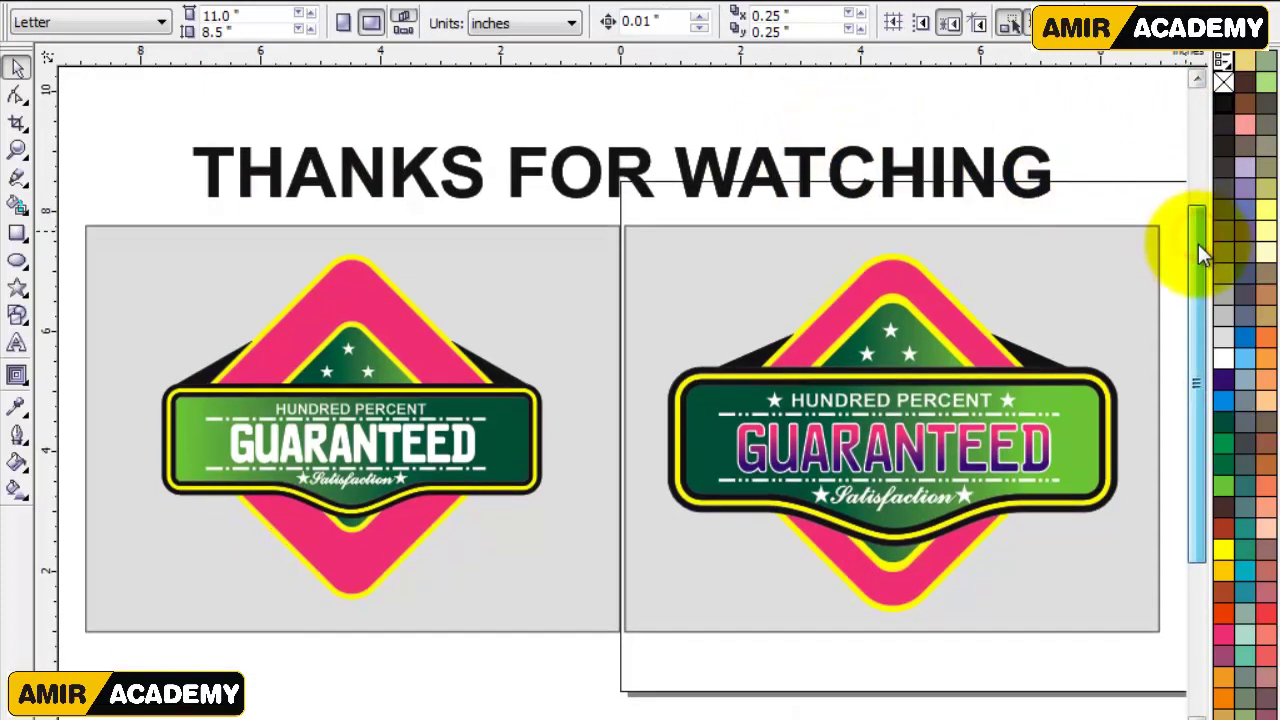